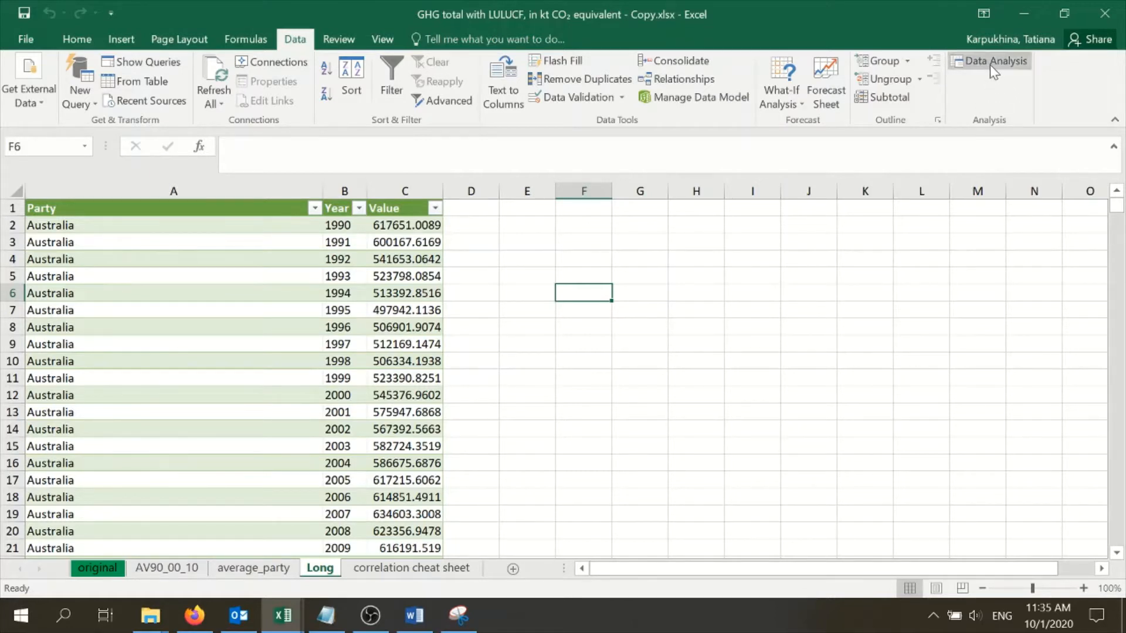
Check in the Excel add-in options that Analysis ToolPak is active, and close the options
click(987, 63)
click(25, 41)
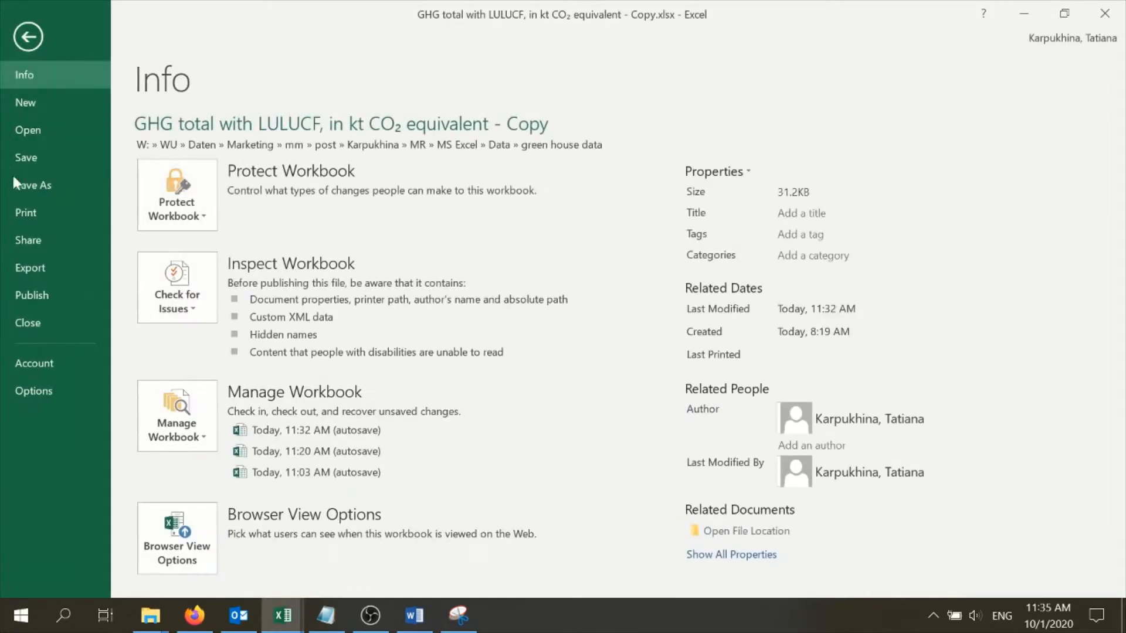
click(44, 389)
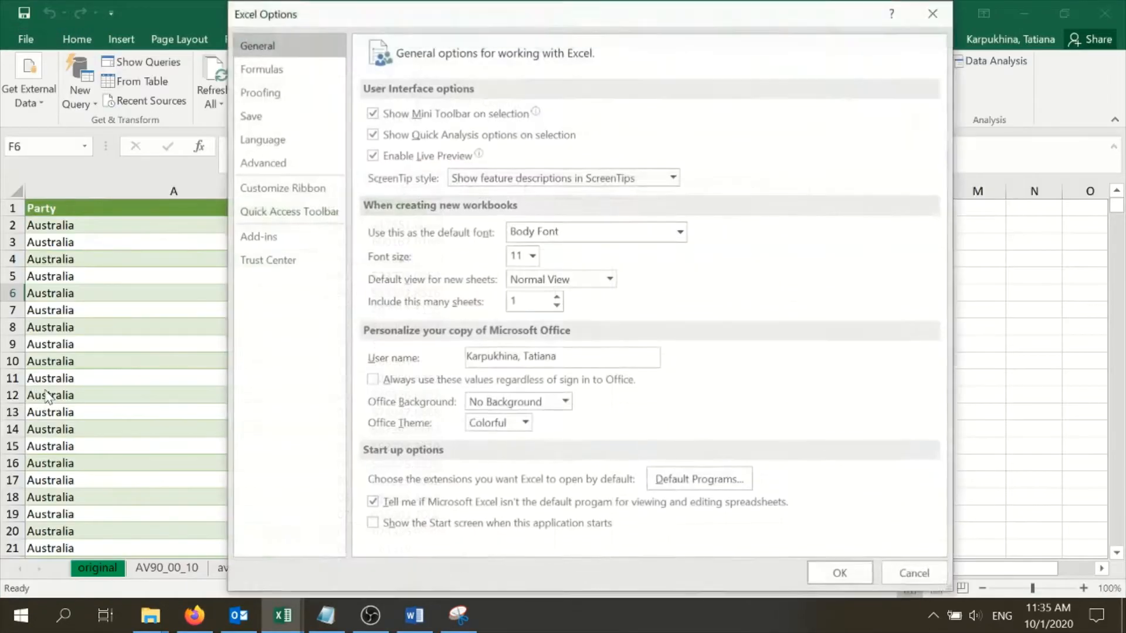
click(261, 237)
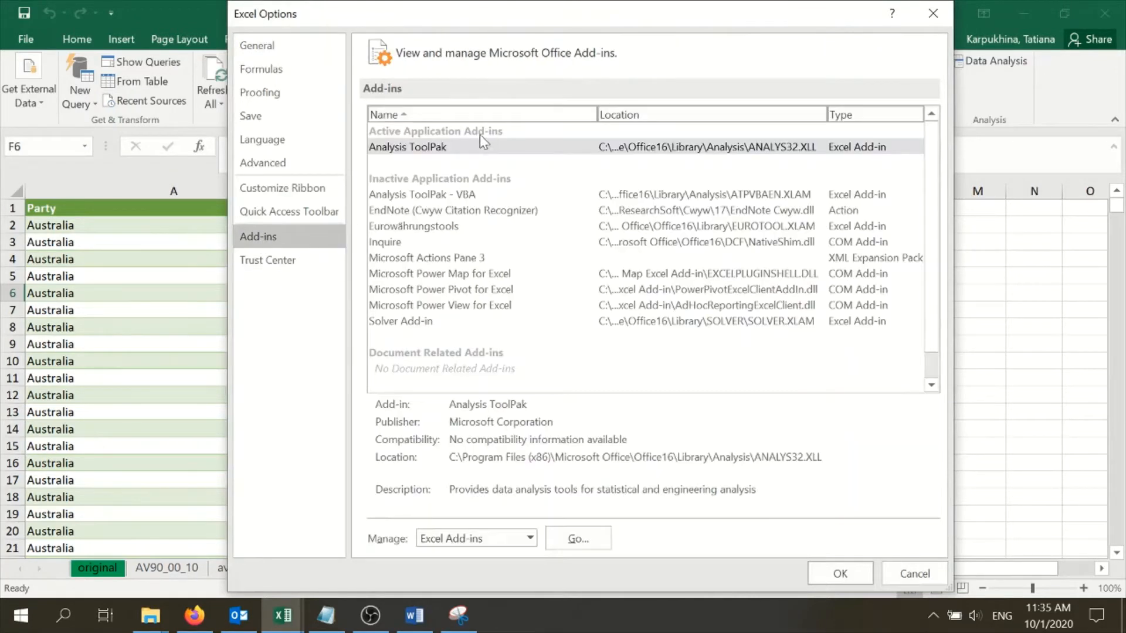
click(402, 148)
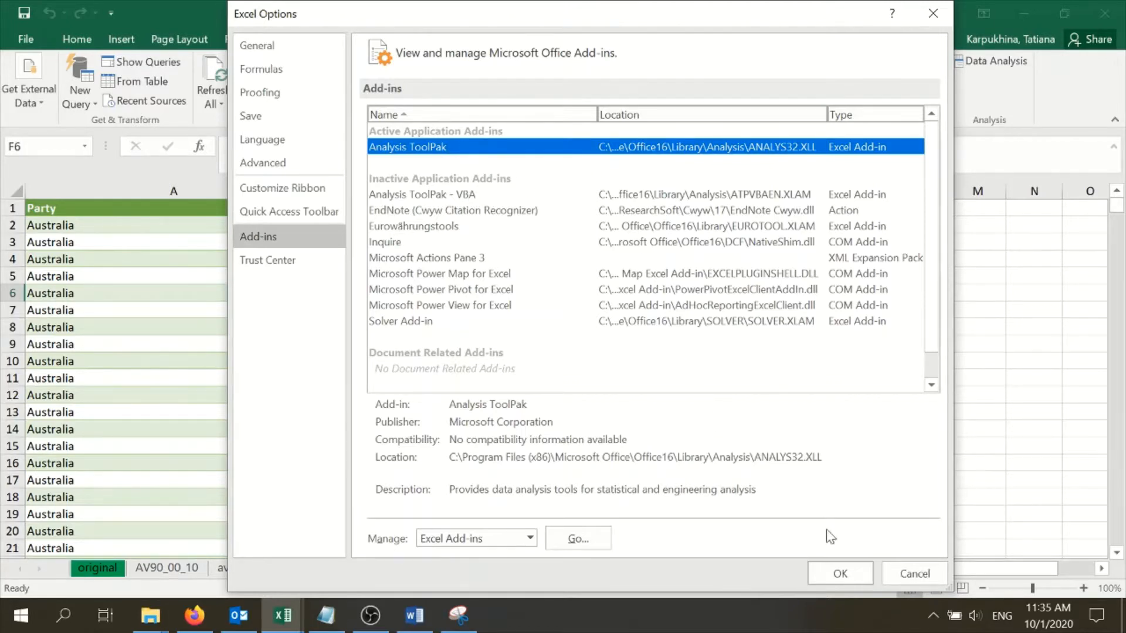
click(838, 573)
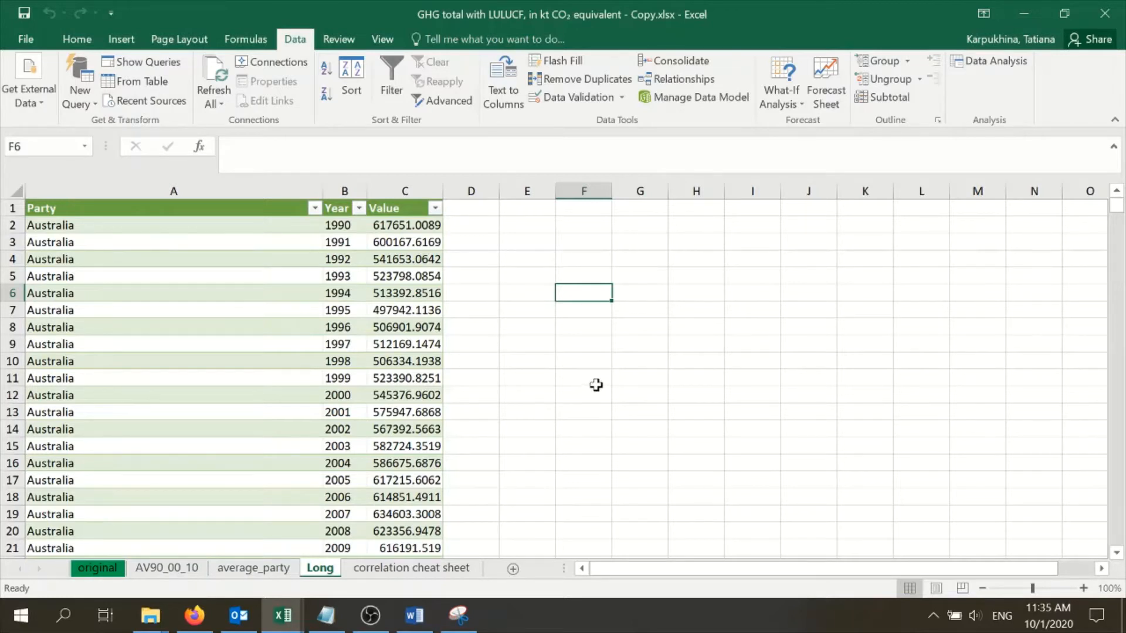
Examine the Year and Value columns of the emissions table on the Long sheet
click(282, 276)
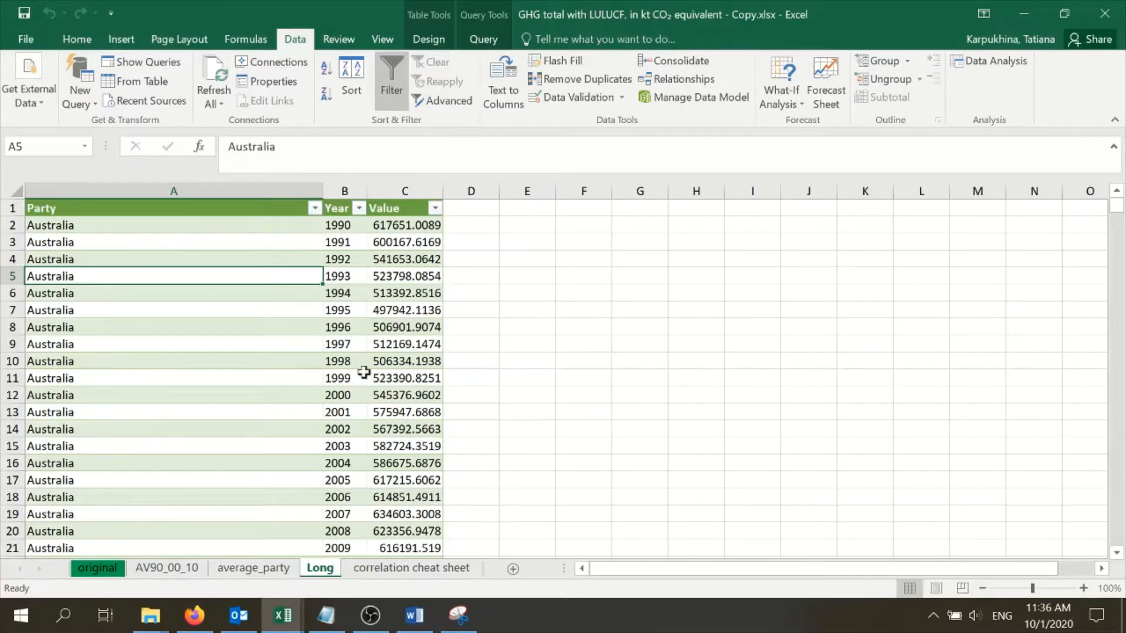
scroll(390, 393, down, 4)
scroll(392, 391, up, 4)
click(343, 191)
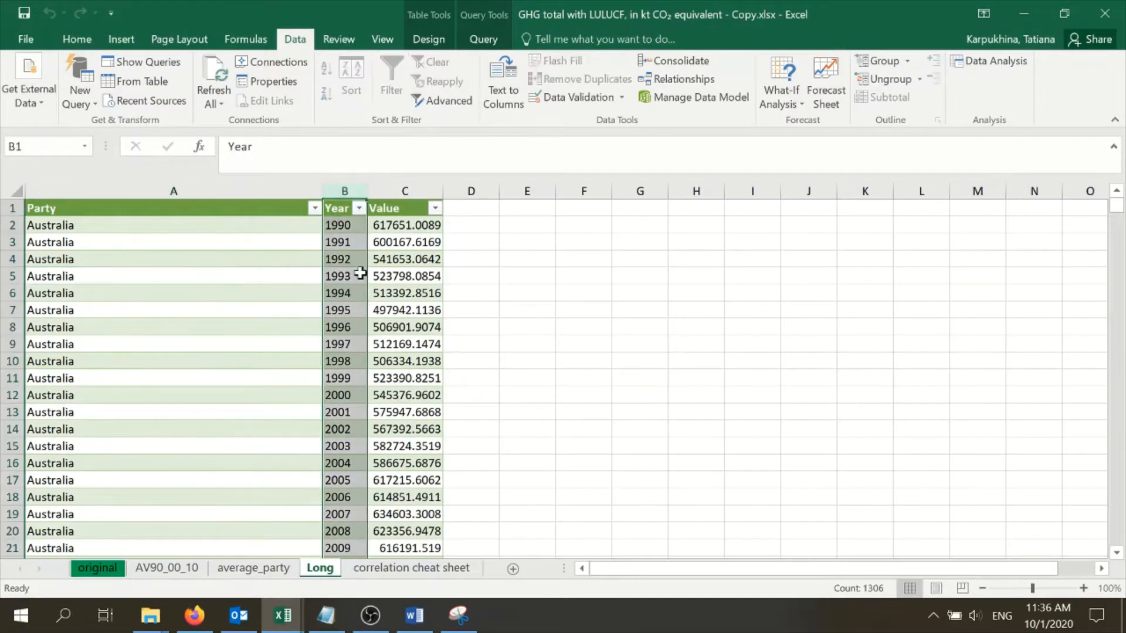
click(390, 191)
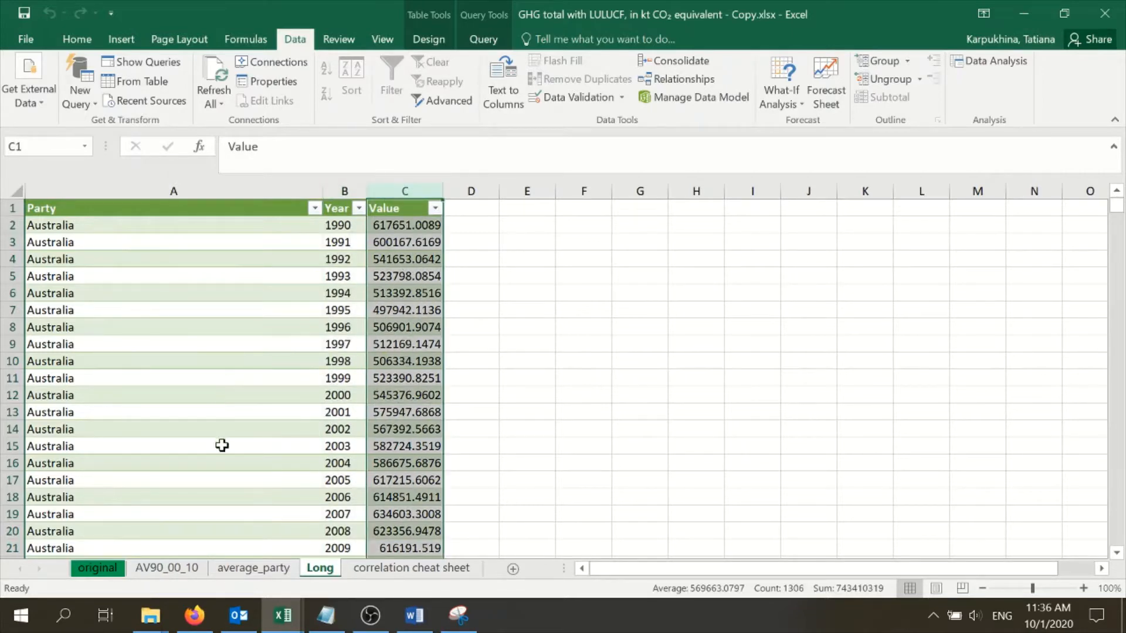
scroll(222, 446, down, 8)
scroll(221, 437, up, 7)
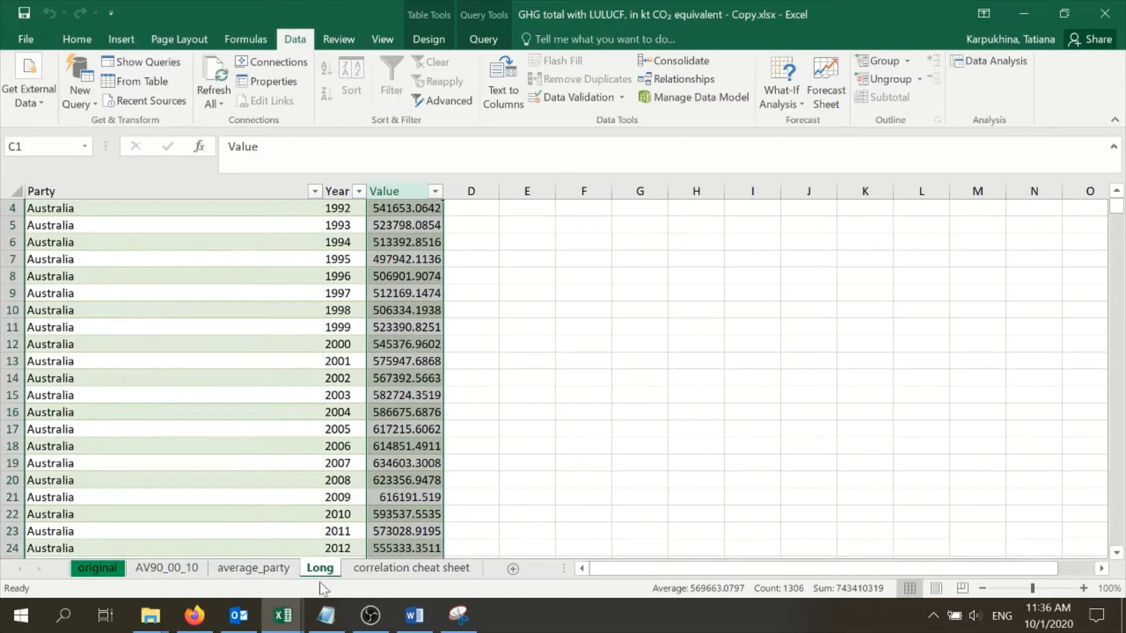
Create a PivotTable from the Long sheet's table on a new worksheet
click(245, 293)
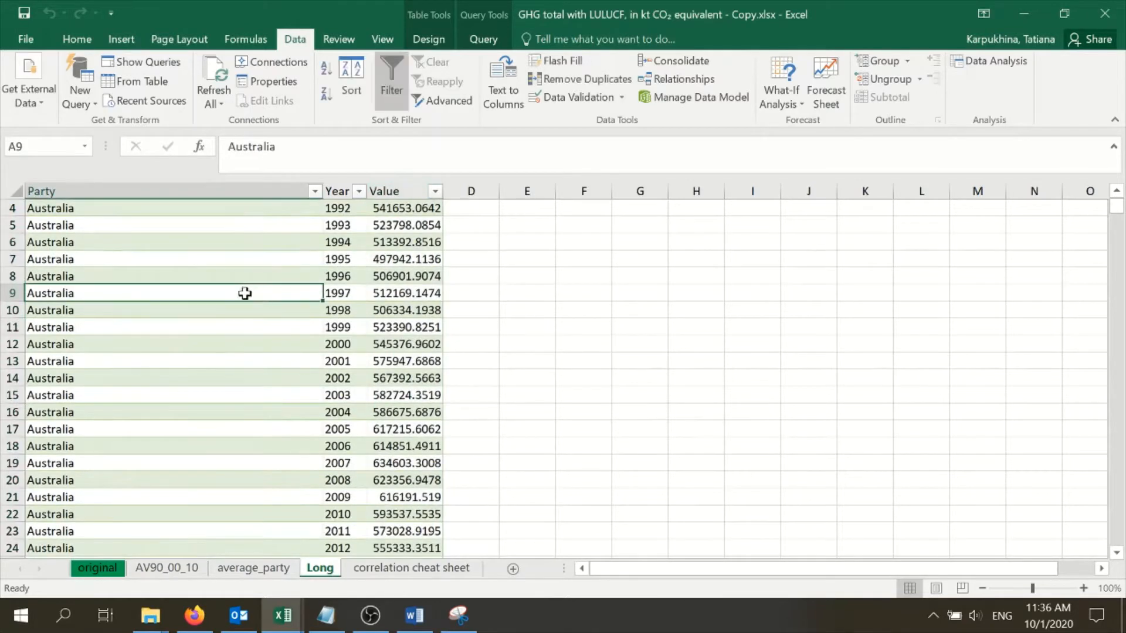
click(121, 38)
click(33, 65)
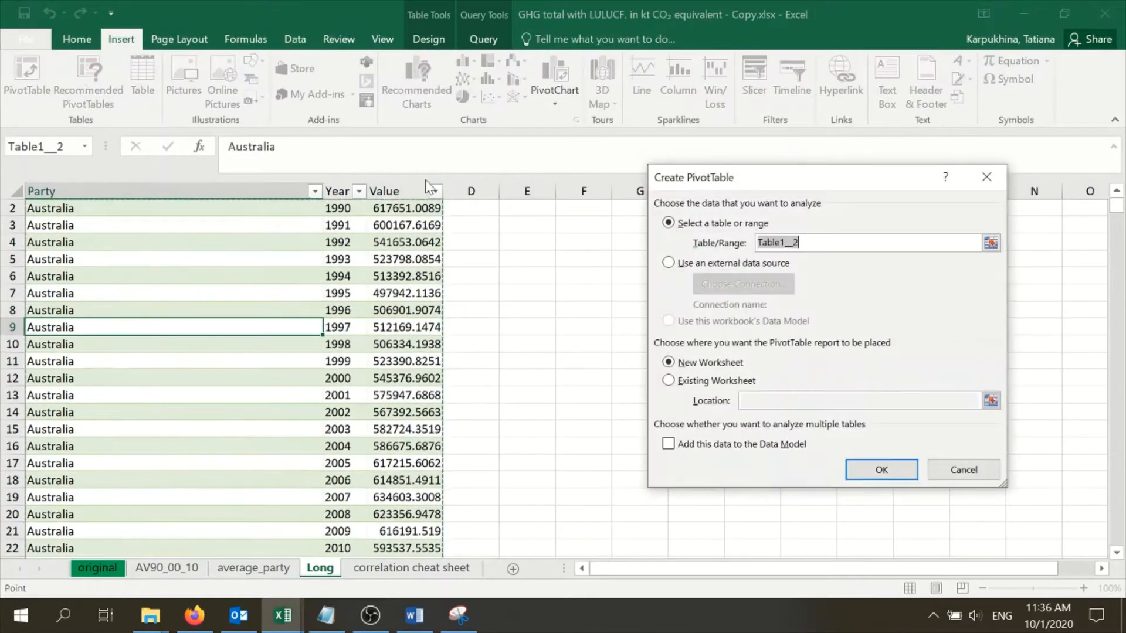
click(868, 470)
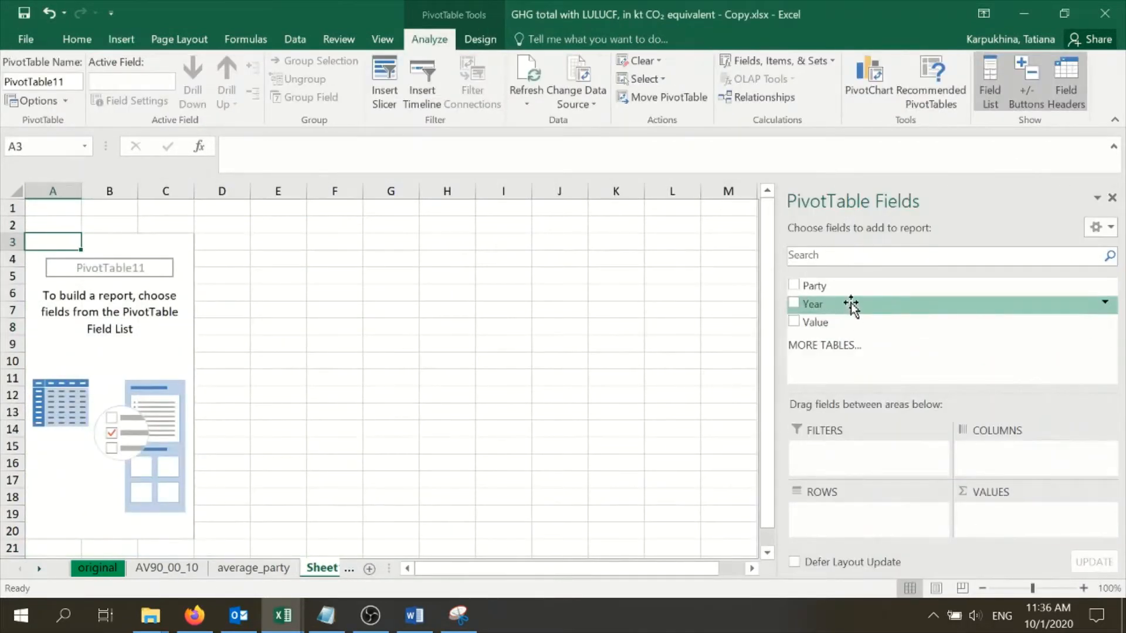
Put Year in the pivot table's rows and Value in its values, summarized by Average
drag(852, 304, 860, 529)
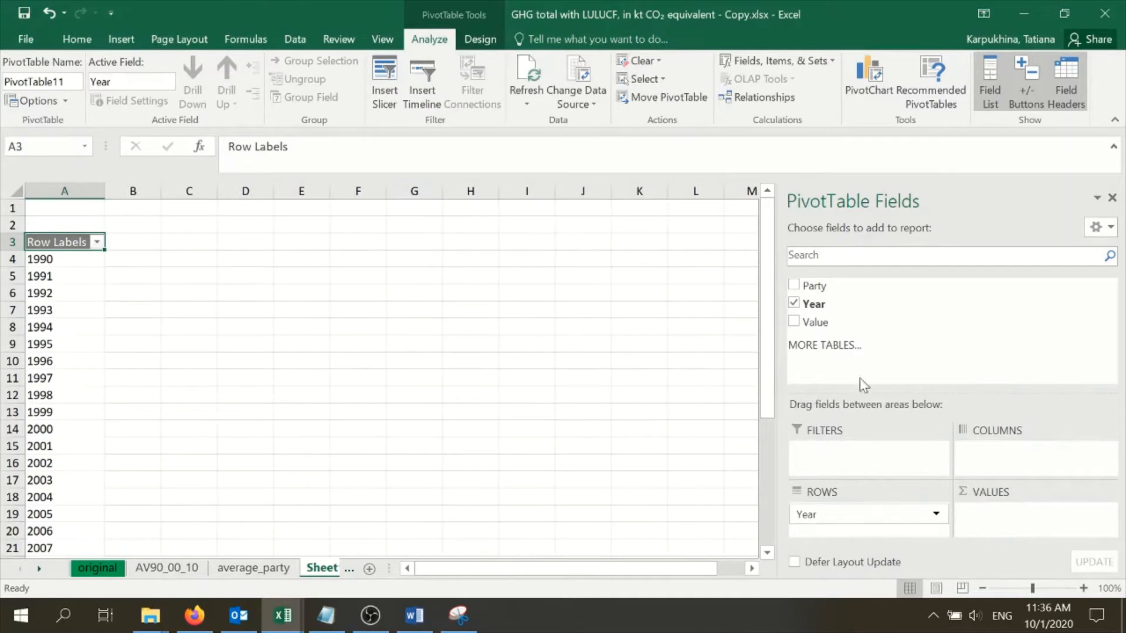
drag(850, 320, 1044, 533)
click(1104, 514)
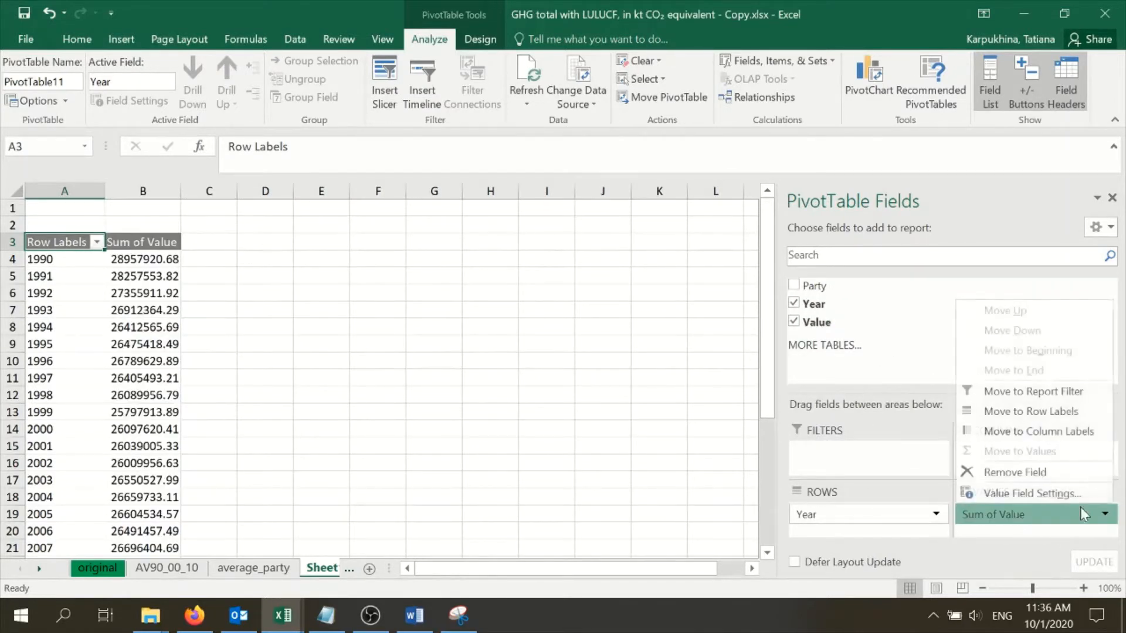
click(1052, 492)
click(667, 369)
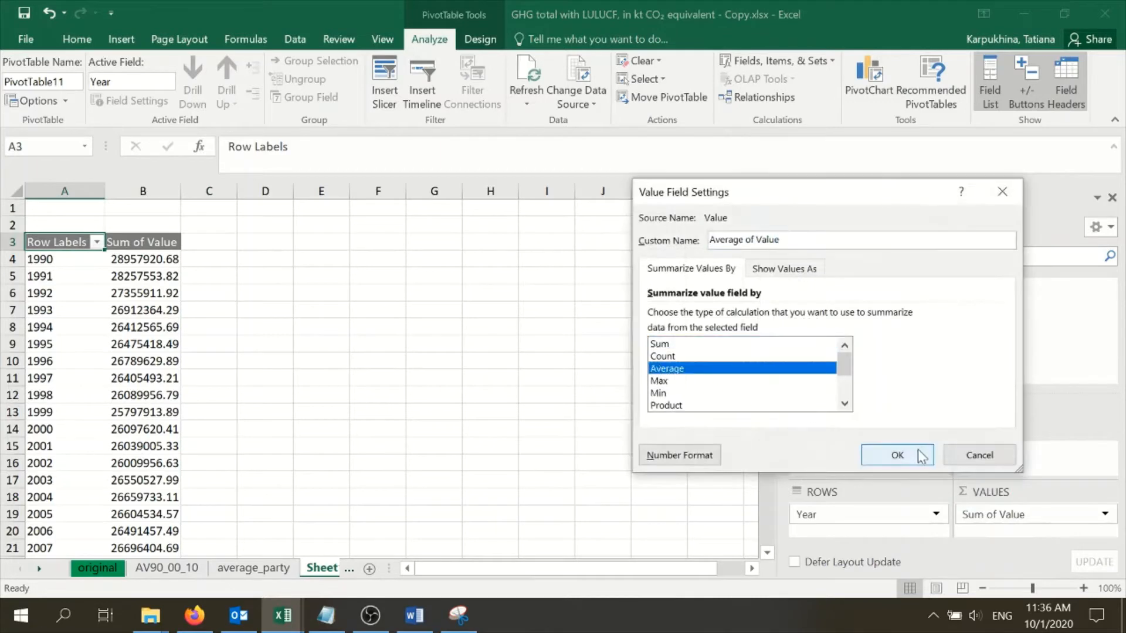
click(897, 455)
Add Party as a report filter and filter the pivot table to Austria
drag(843, 285, 864, 452)
click(192, 208)
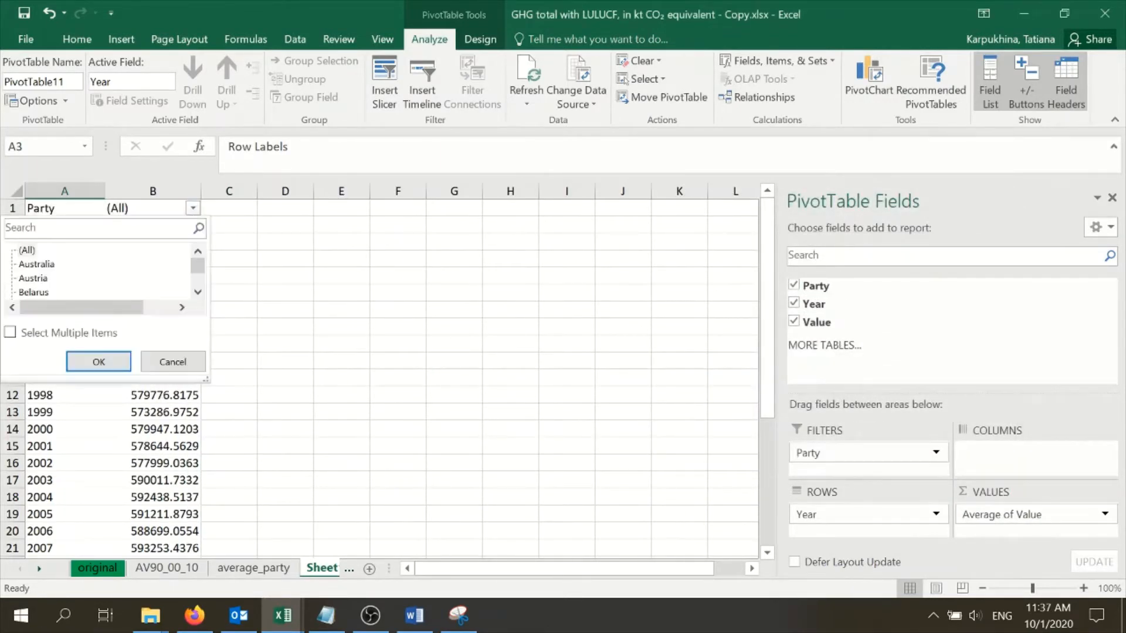
click(35, 279)
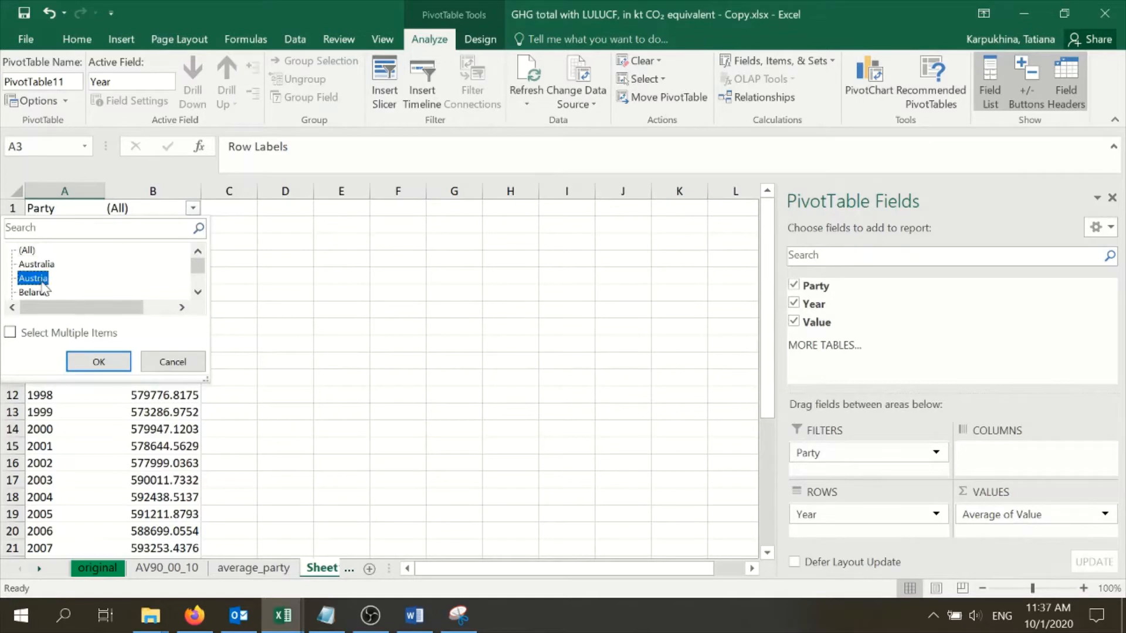
click(88, 368)
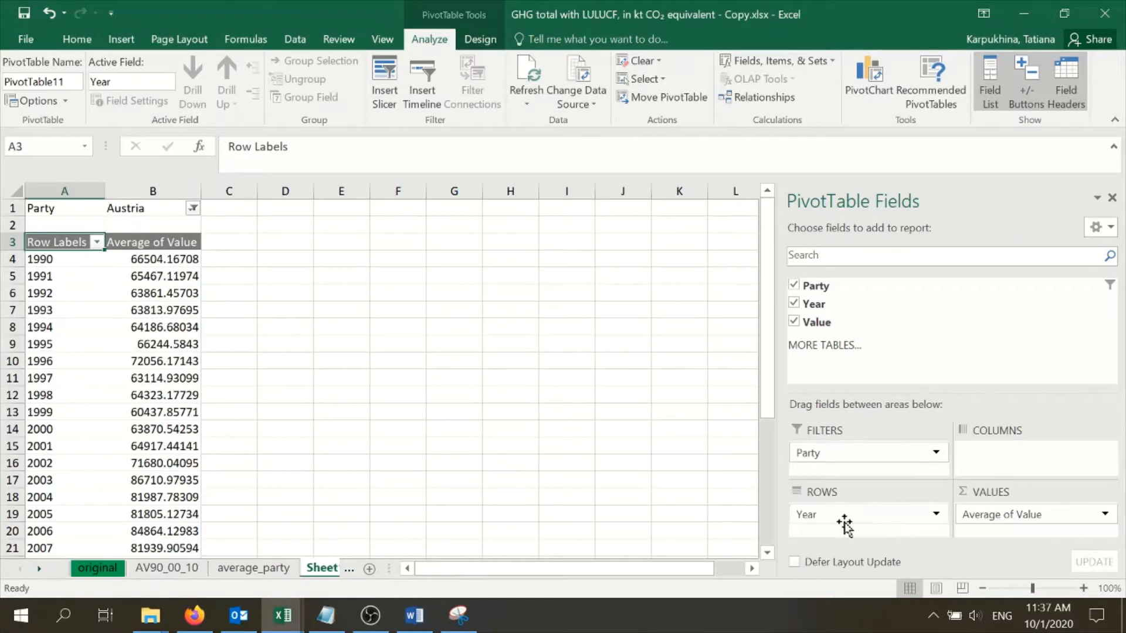
Review Austria's yearly average values and the Grand Total row in the pivot table
scroll(75, 325, down, 7)
scroll(82, 352, up, 7)
scroll(306, 313, down, 5)
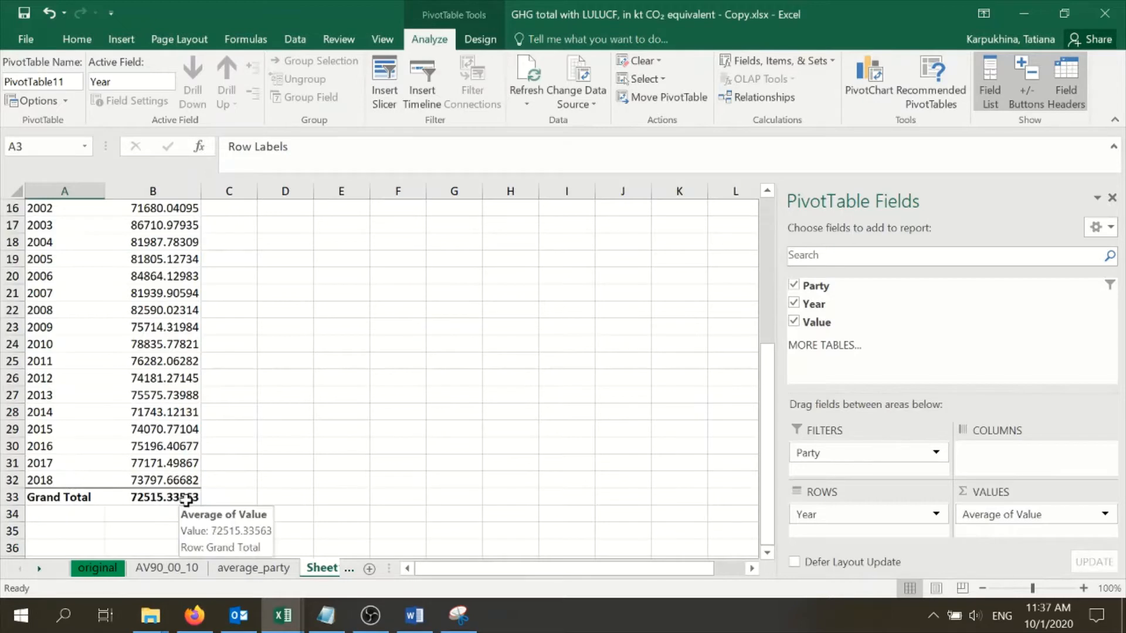
scroll(185, 499, up, 1)
scroll(179, 496, up, 3)
scroll(147, 411, down, 4)
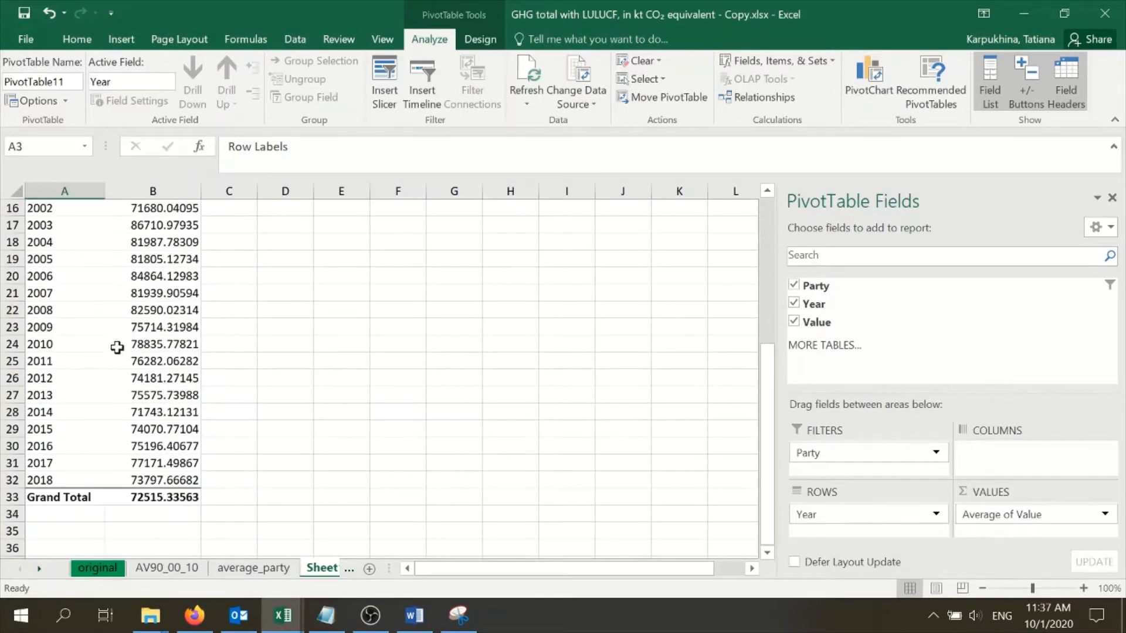
scroll(167, 416, up, 3)
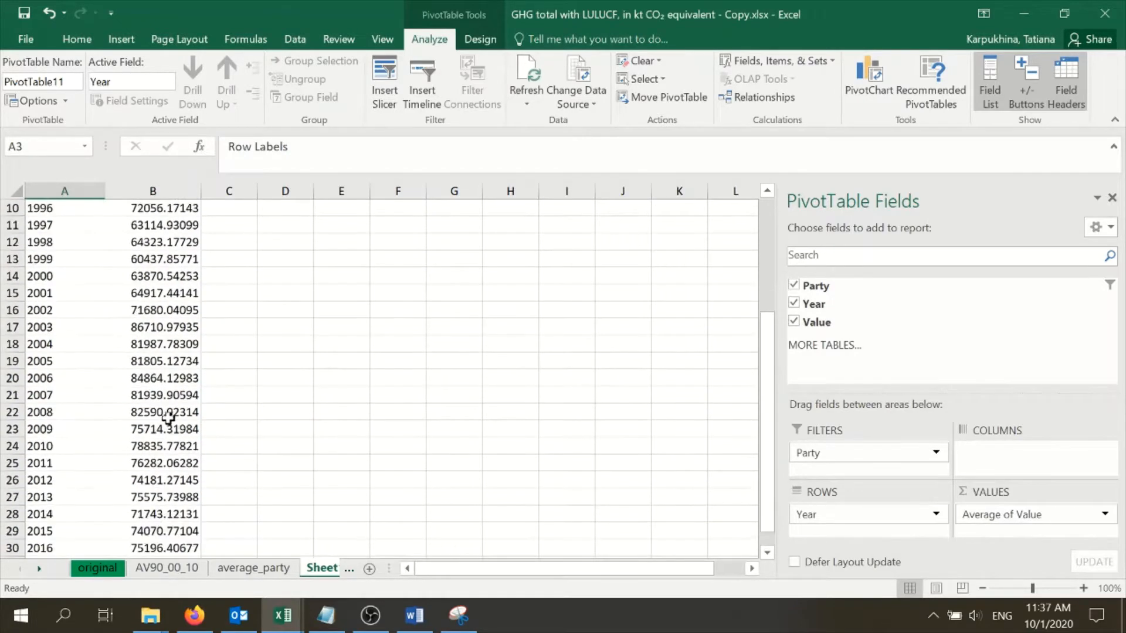
click(135, 269)
click(143, 310)
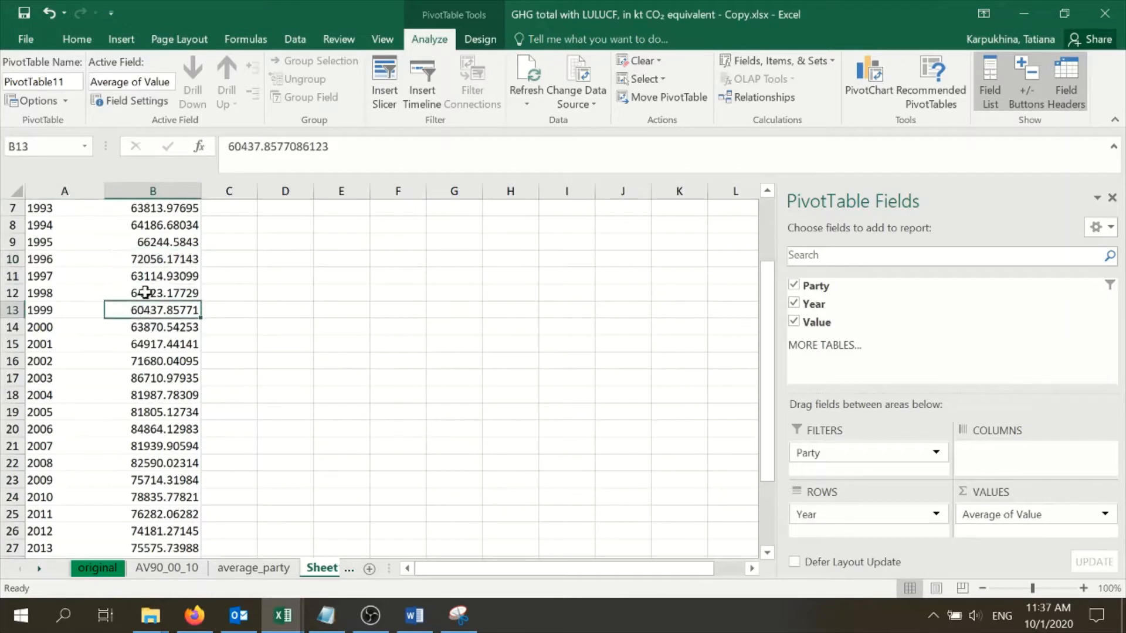
scroll(157, 279, up, 1)
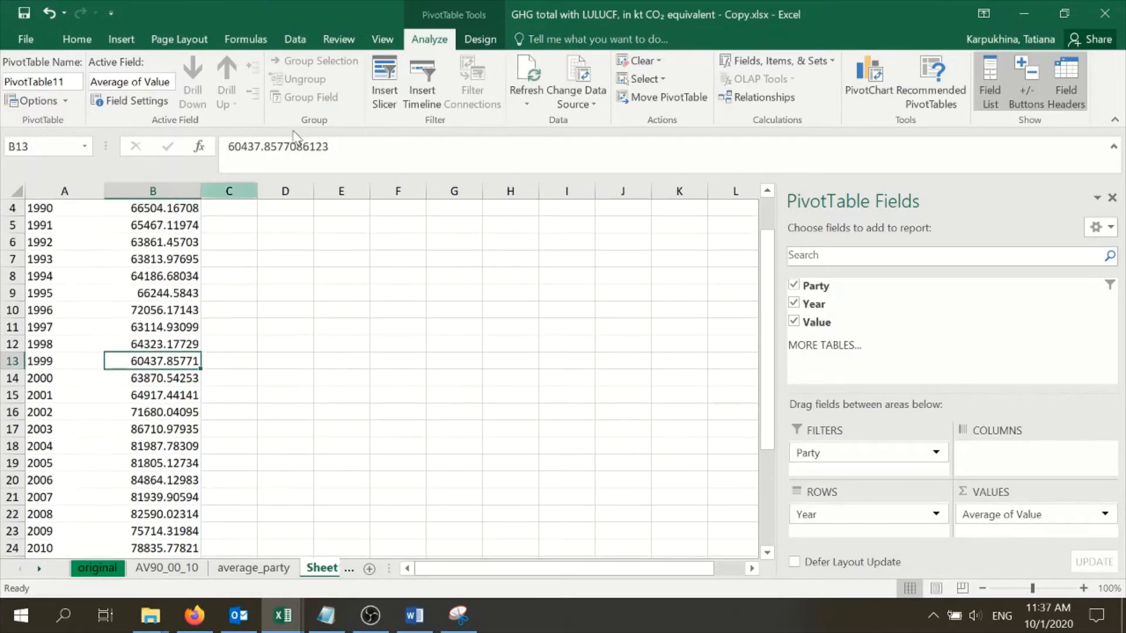
Turn the pivot table's grand totals off for rows and columns and check the end of the table
click(480, 39)
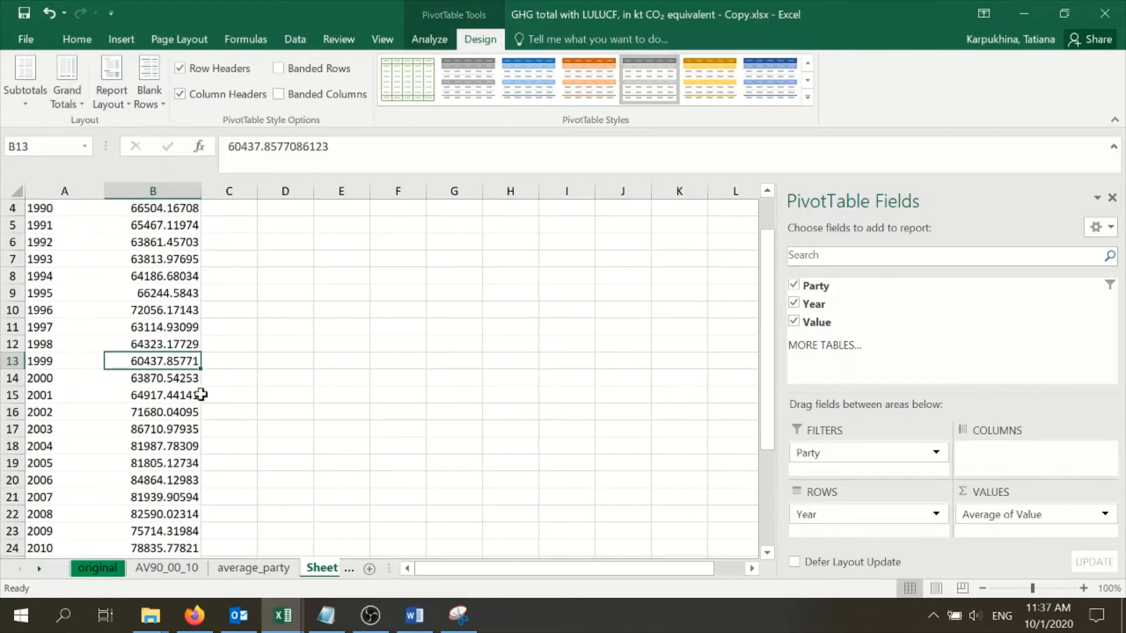
click(77, 105)
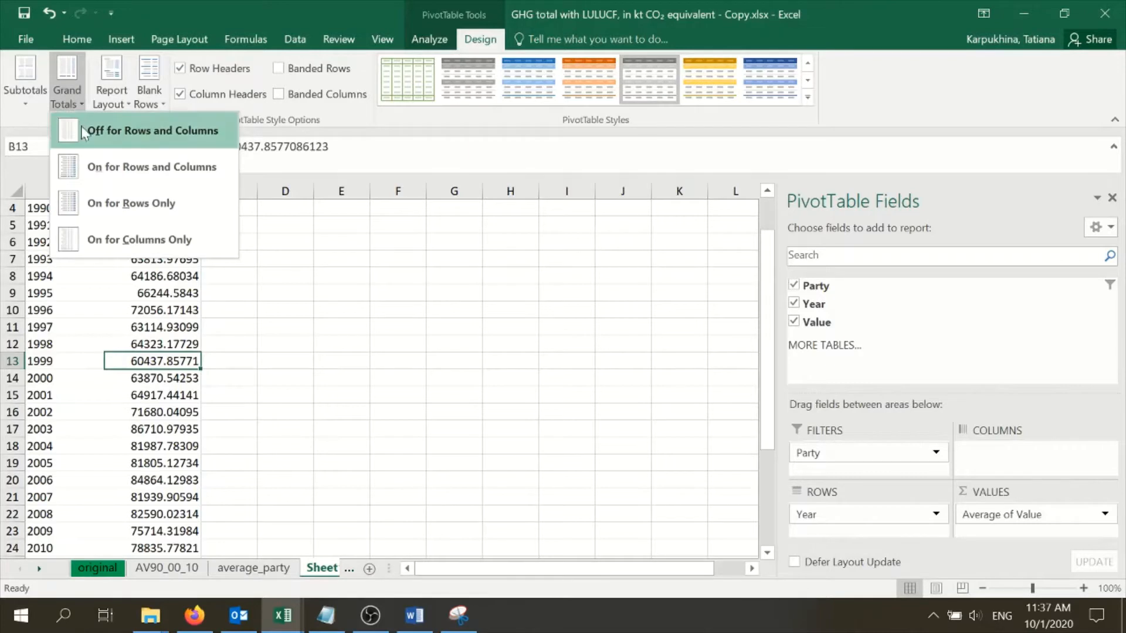
click(82, 132)
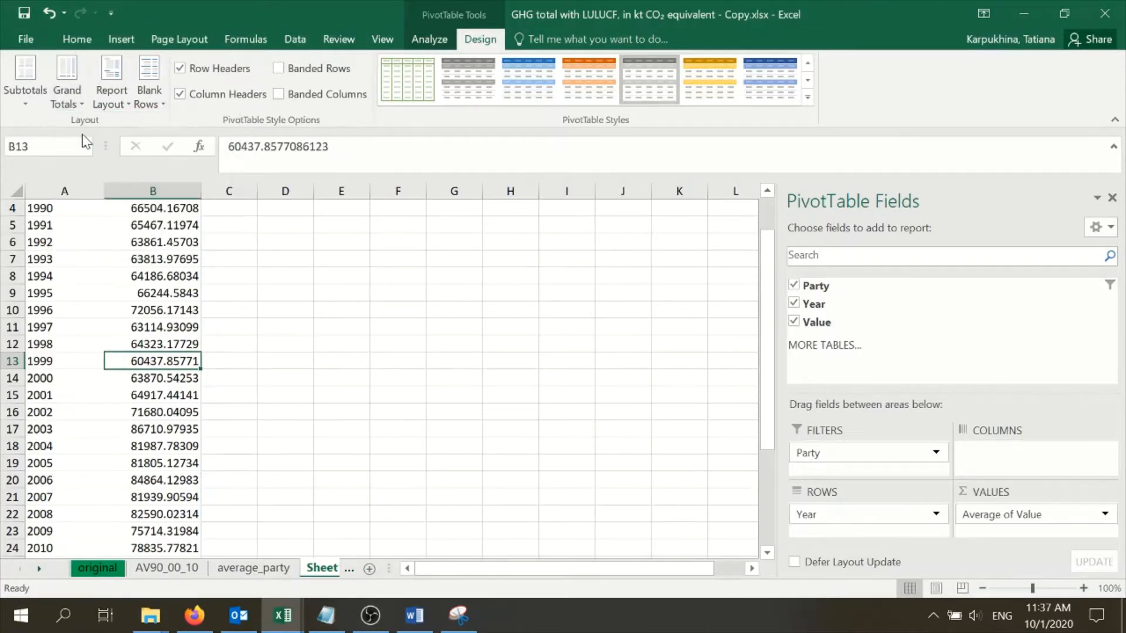
click(73, 105)
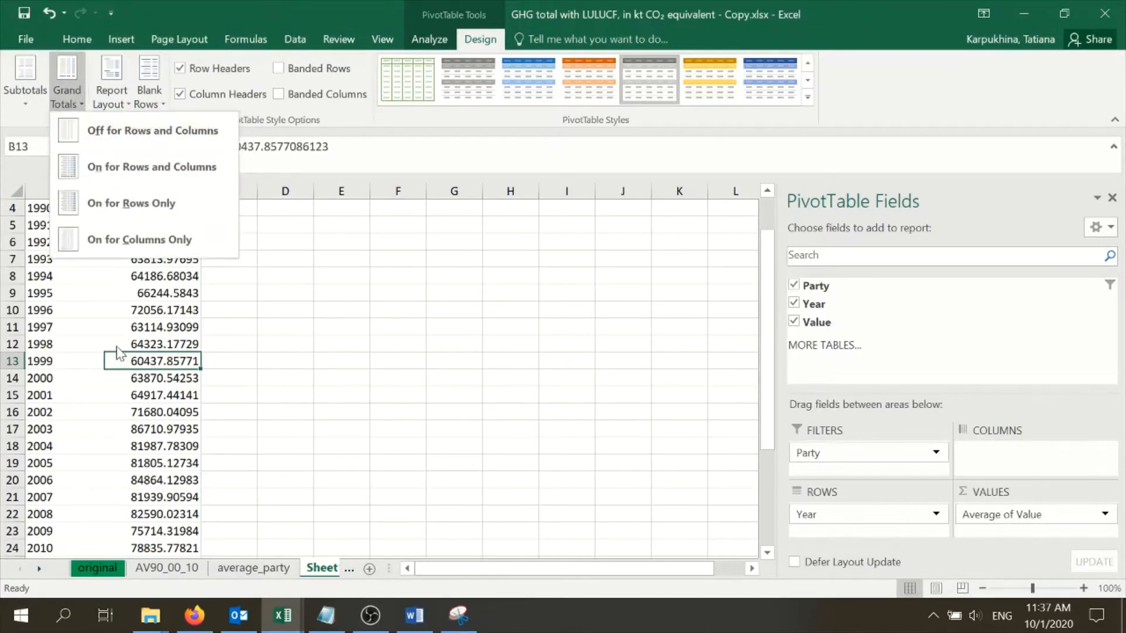
scroll(113, 346, down, 7)
scroll(150, 361, up, 4)
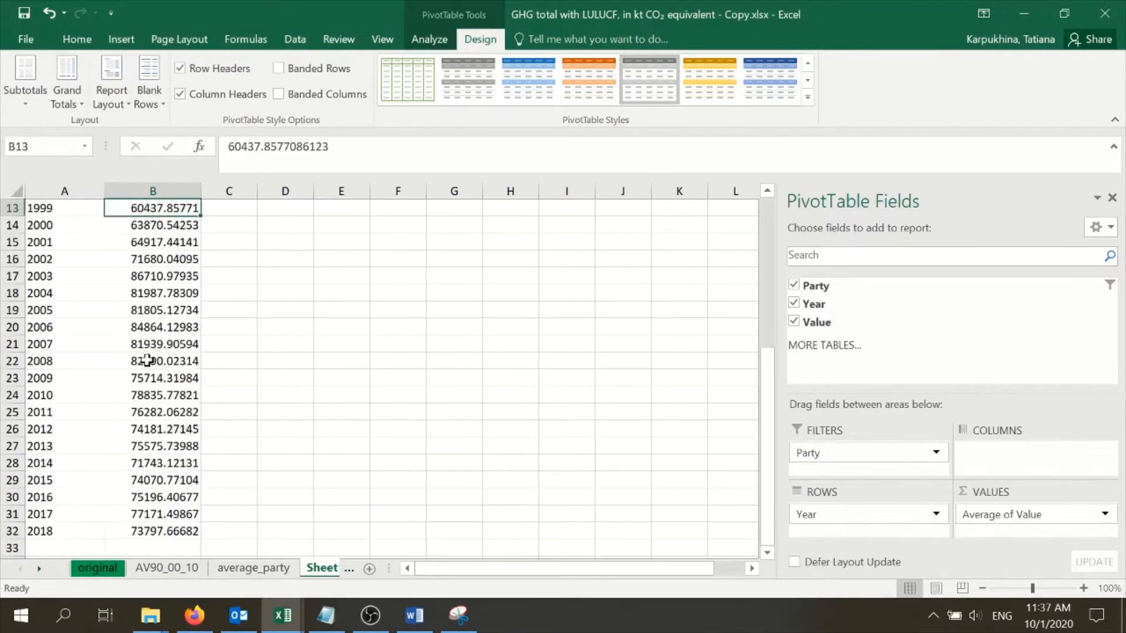
scroll(146, 360, down, 3)
scroll(117, 384, up, 7)
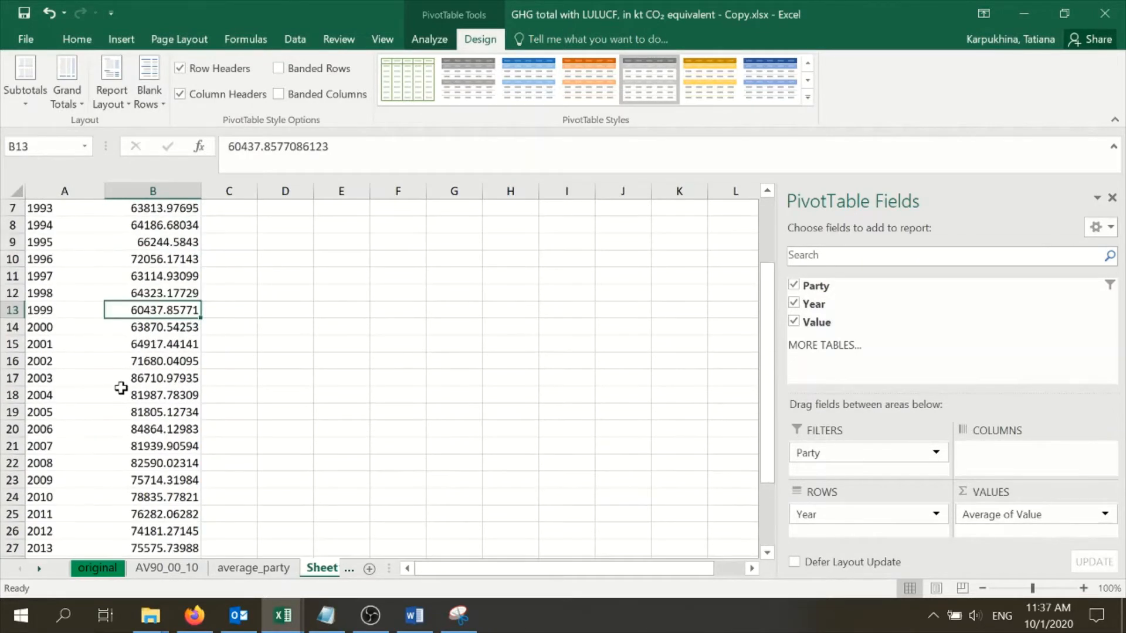
Examine the two variables for the analysis by highlighting the year labels and then the average values
click(183, 309)
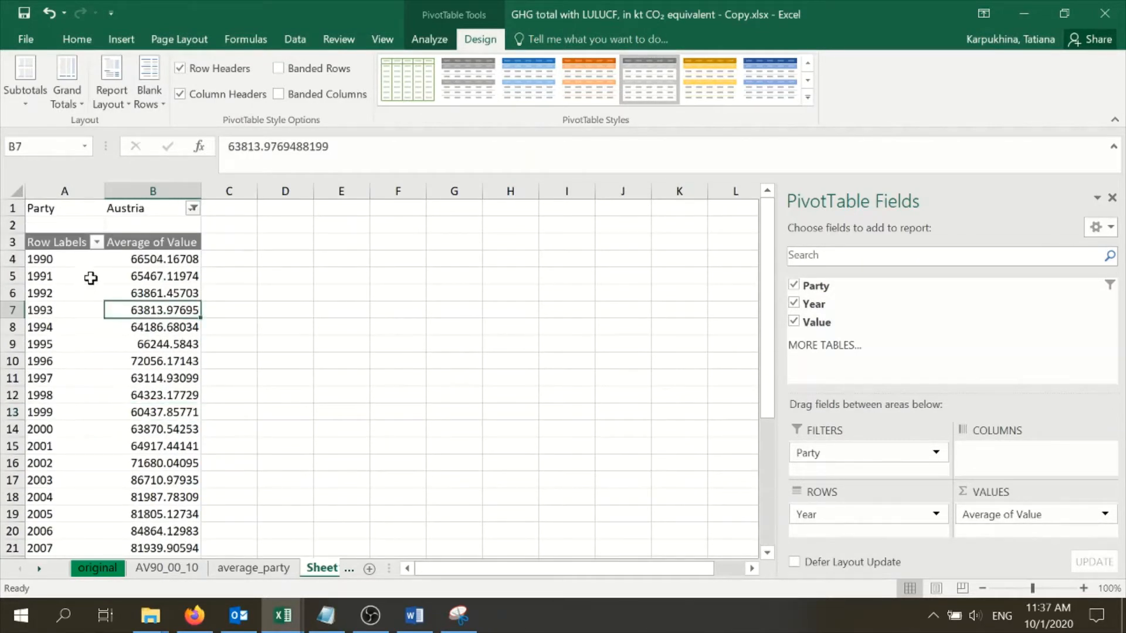
drag(61, 259, 56, 548)
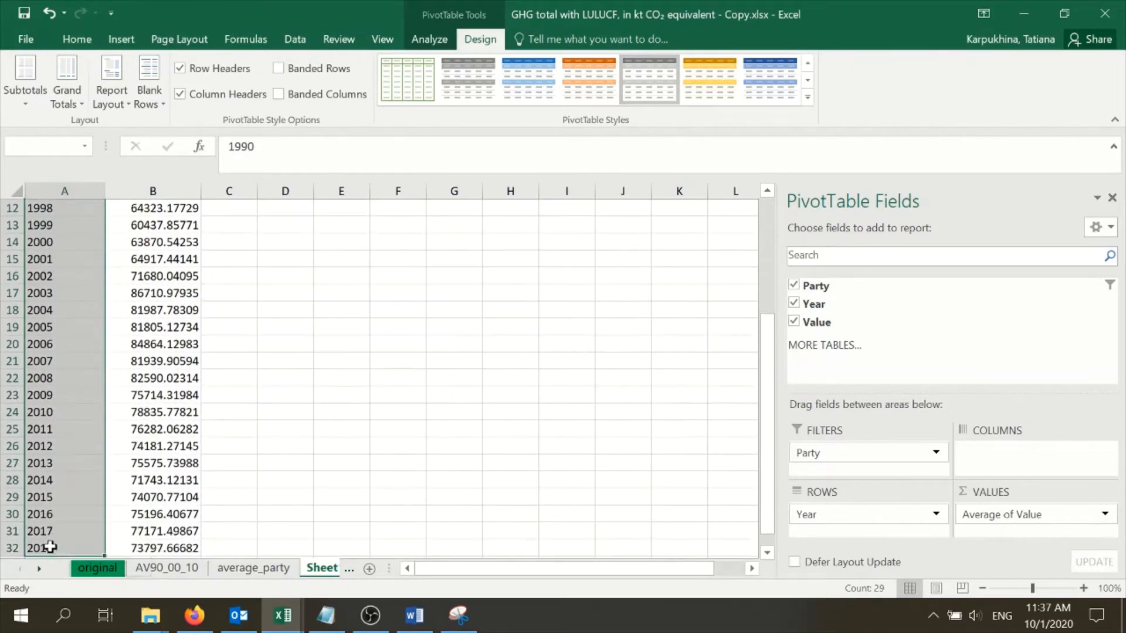
scroll(69, 435, up, 4)
drag(139, 258, 146, 510)
scroll(164, 419, up, 5)
click(169, 291)
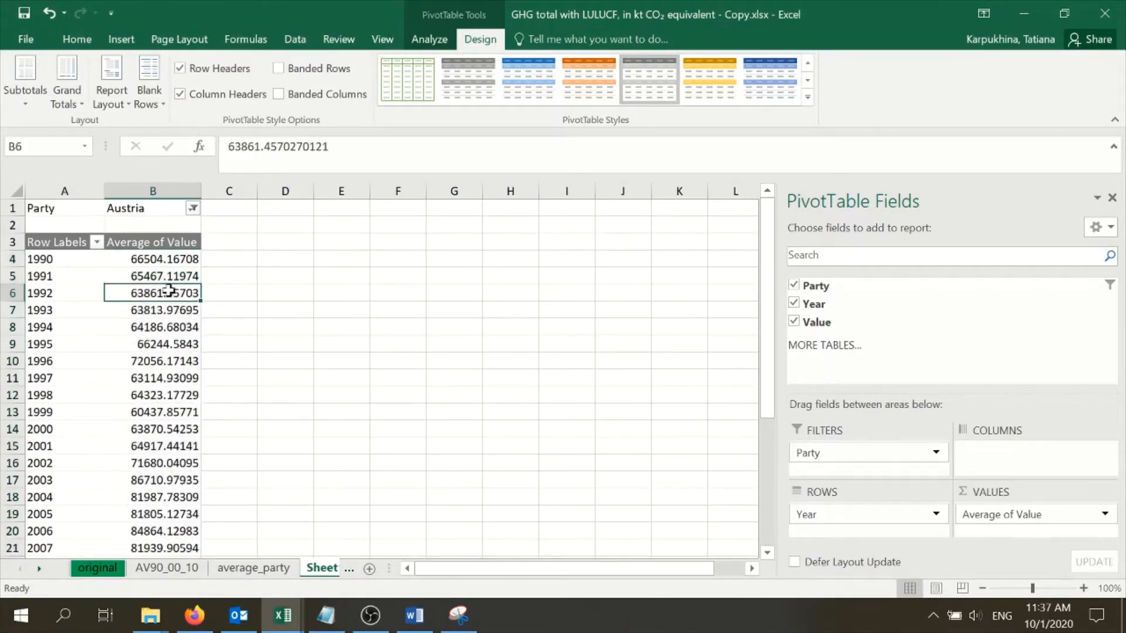
Start a Correlation analysis from the Analysis ToolPak and clear the suggested input range
click(291, 43)
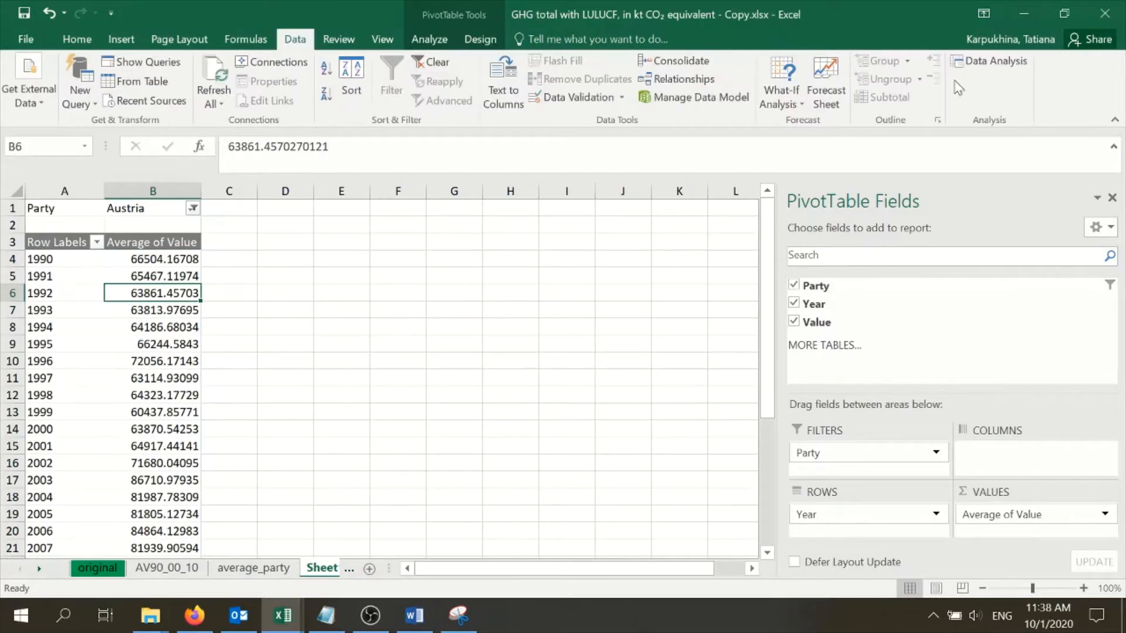
click(980, 61)
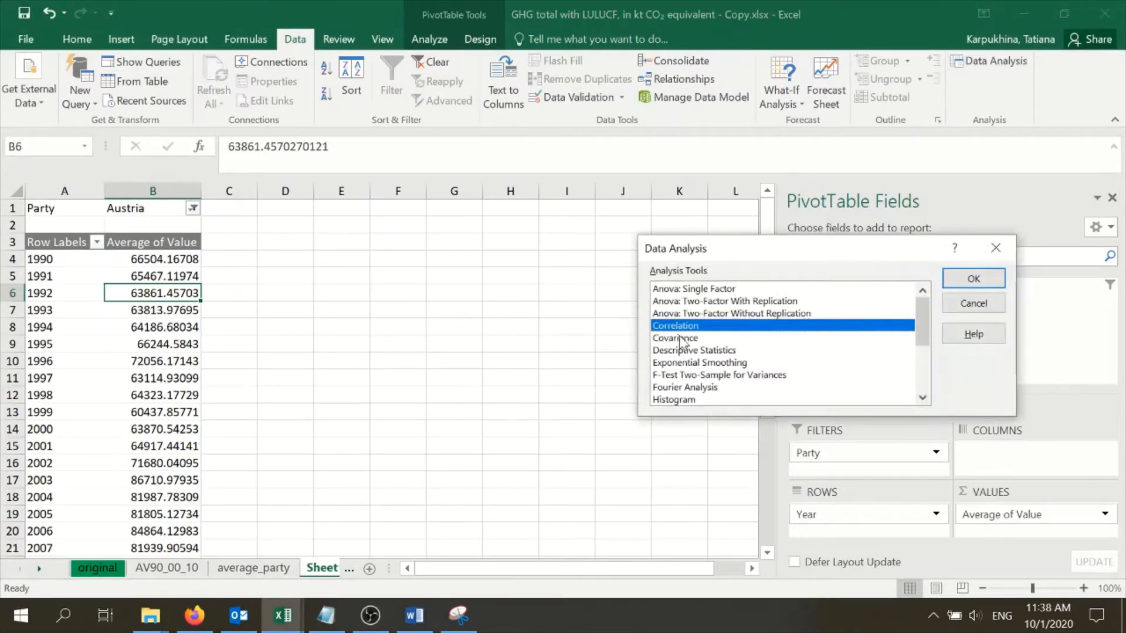
click(973, 279)
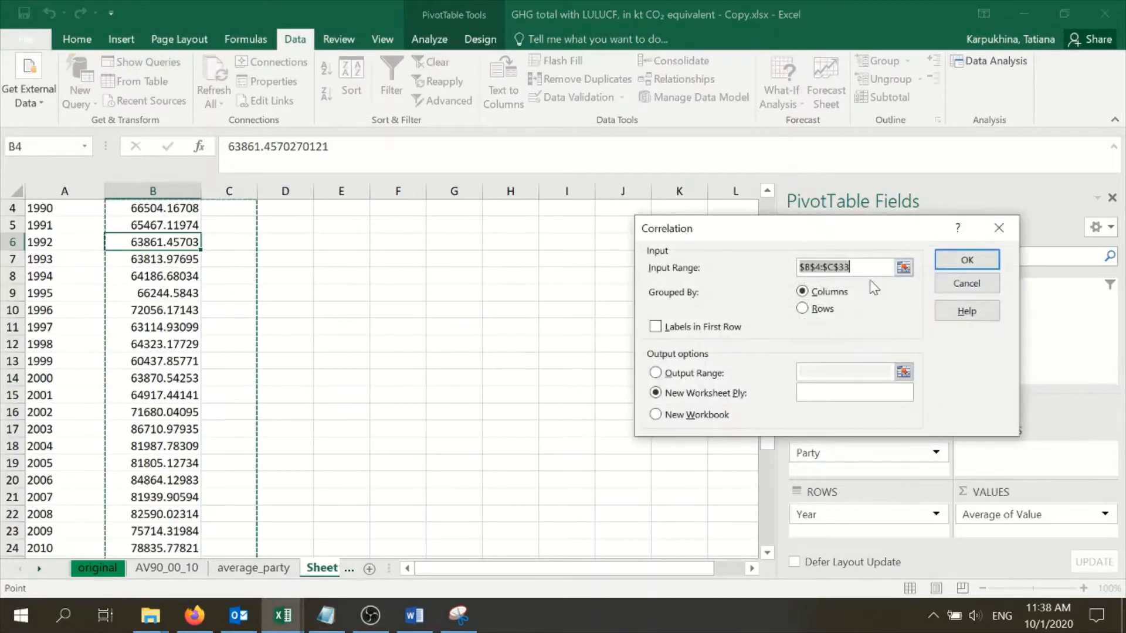
drag(852, 267, 791, 278)
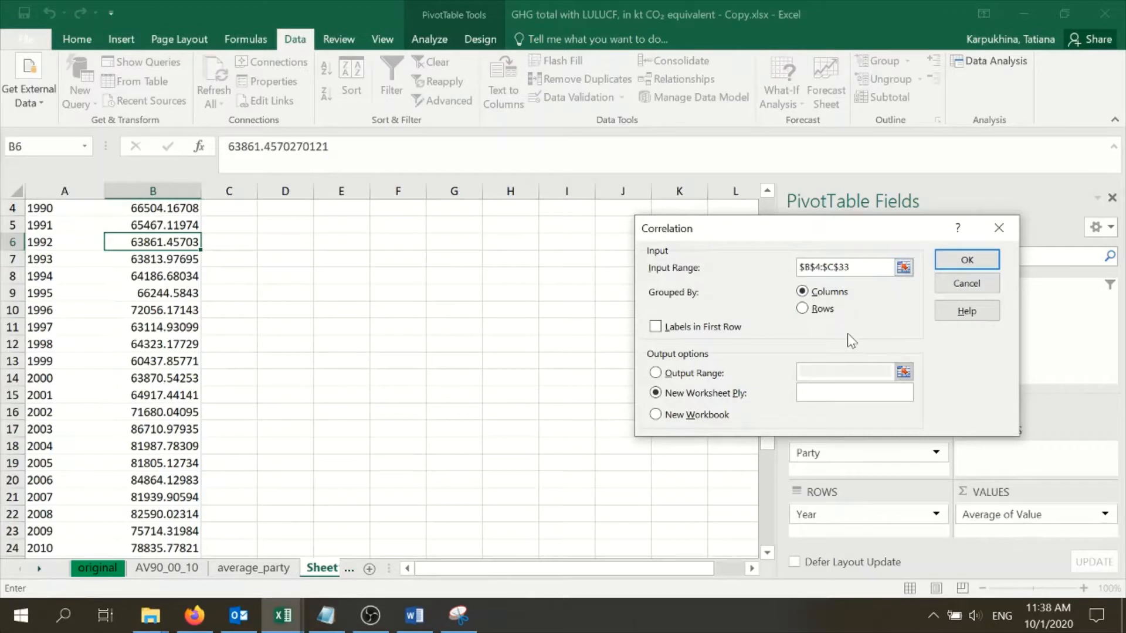
key(BackSpace)
key(BackSpace)
key(BackSpace)
key(BackSpace)
key(BackSpace)
key(BackSpace)
key(BackSpace)
key(BackSpace)
key(BackSpace)
key(BackSpace)
scroll(270, 294, up, 1)
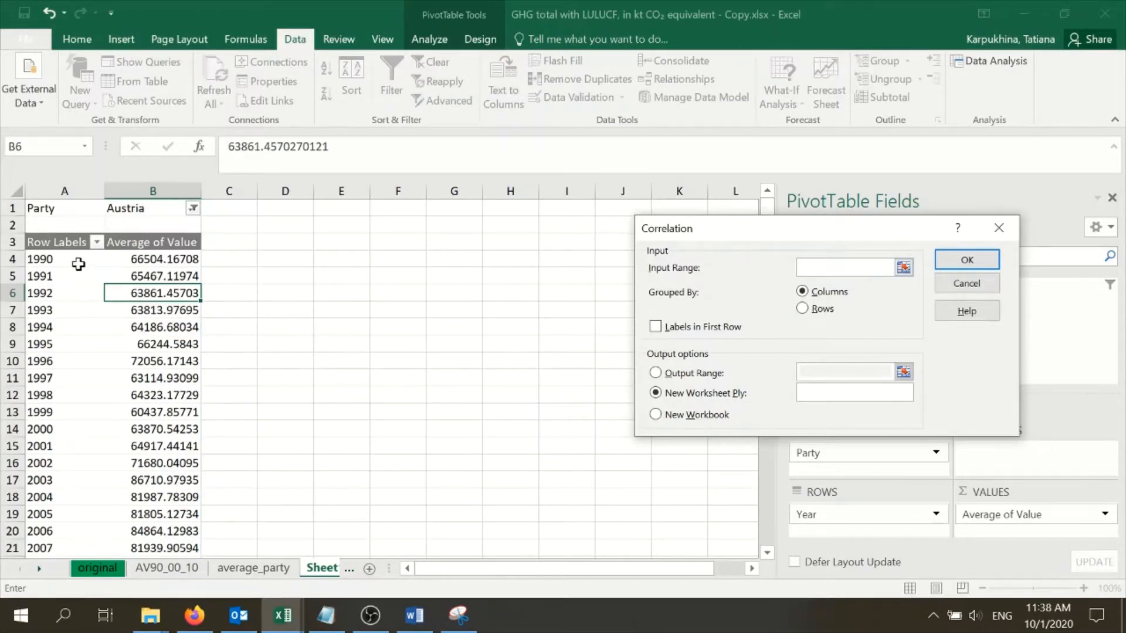
Try to run the correlation on the pivot table's year labels and averages, A4:B32, with output to a new worksheet
drag(79, 261, 172, 418)
drag(175, 579, 154, 515)
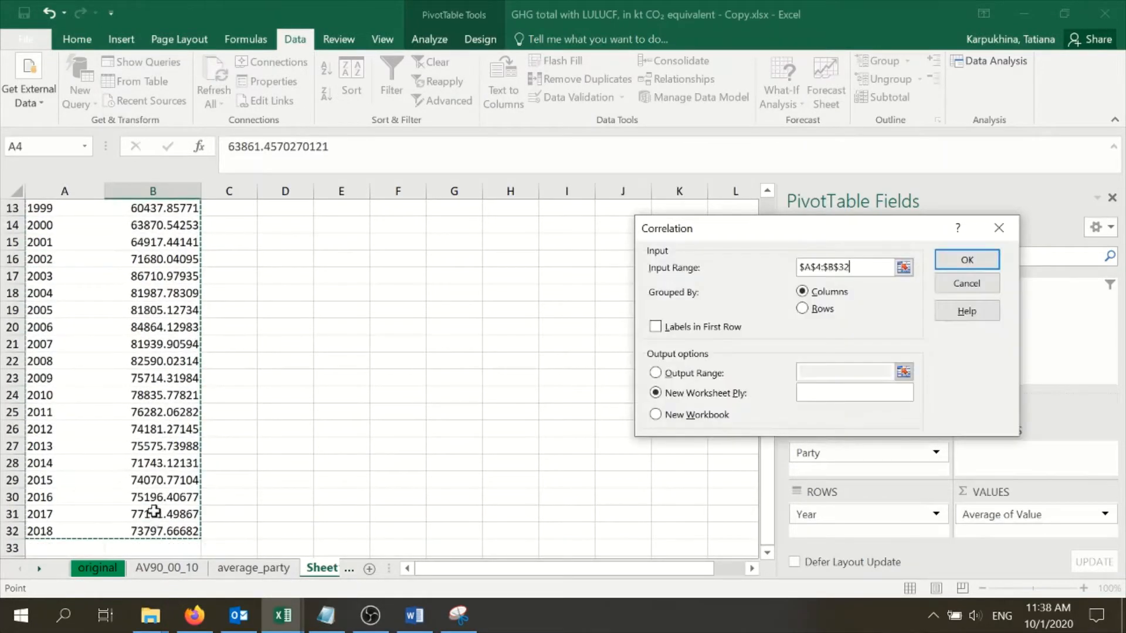
scroll(153, 430, up, 4)
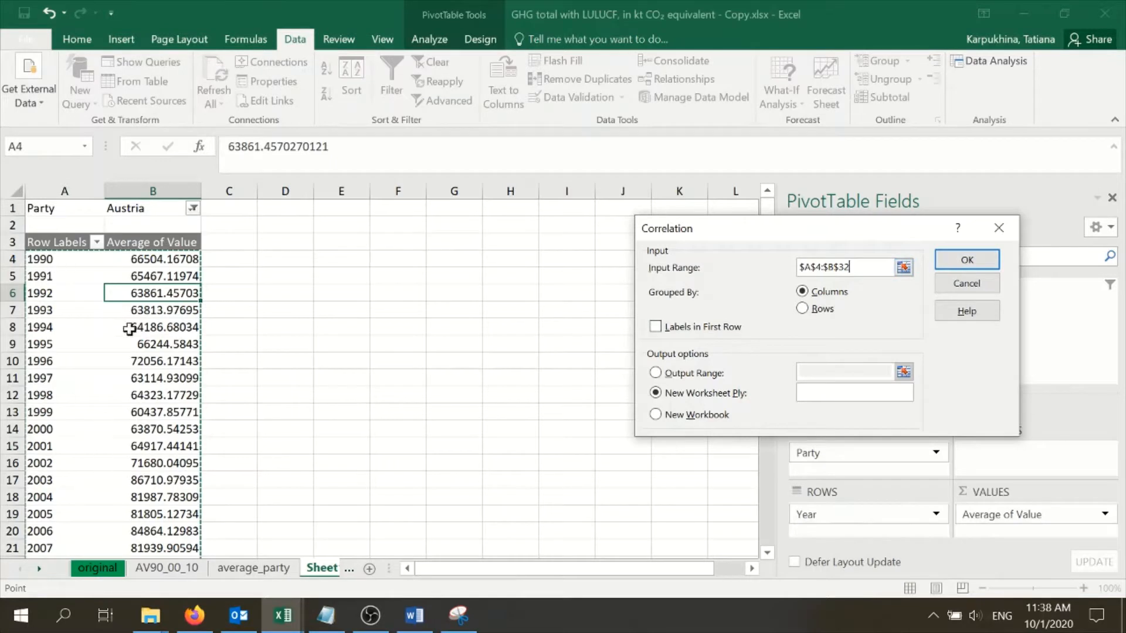
click(967, 260)
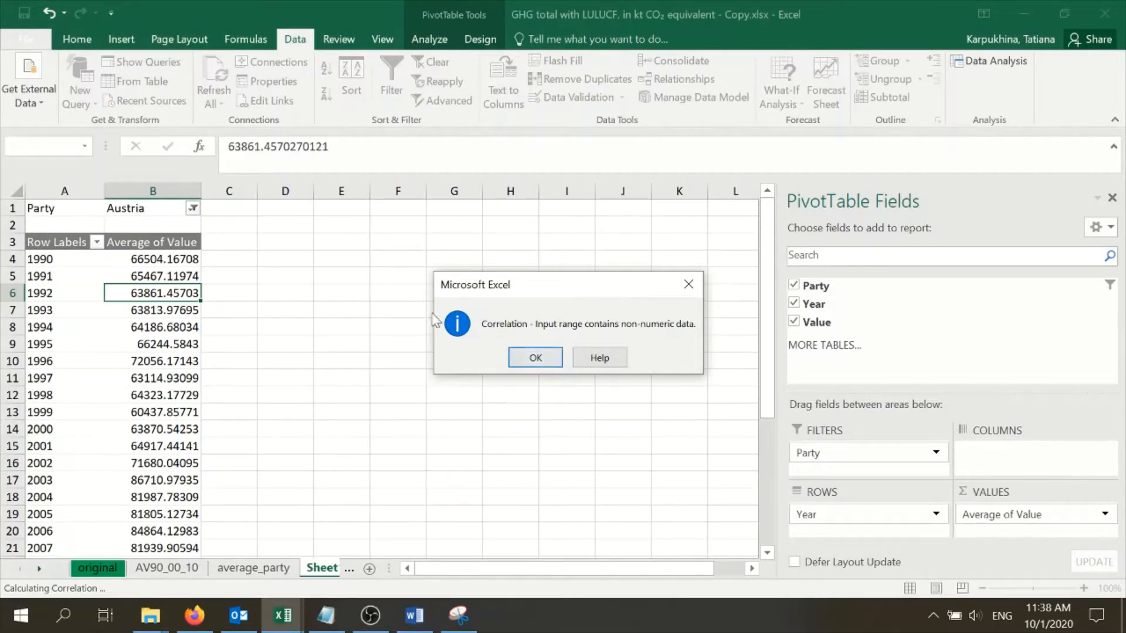
click(534, 356)
click(980, 286)
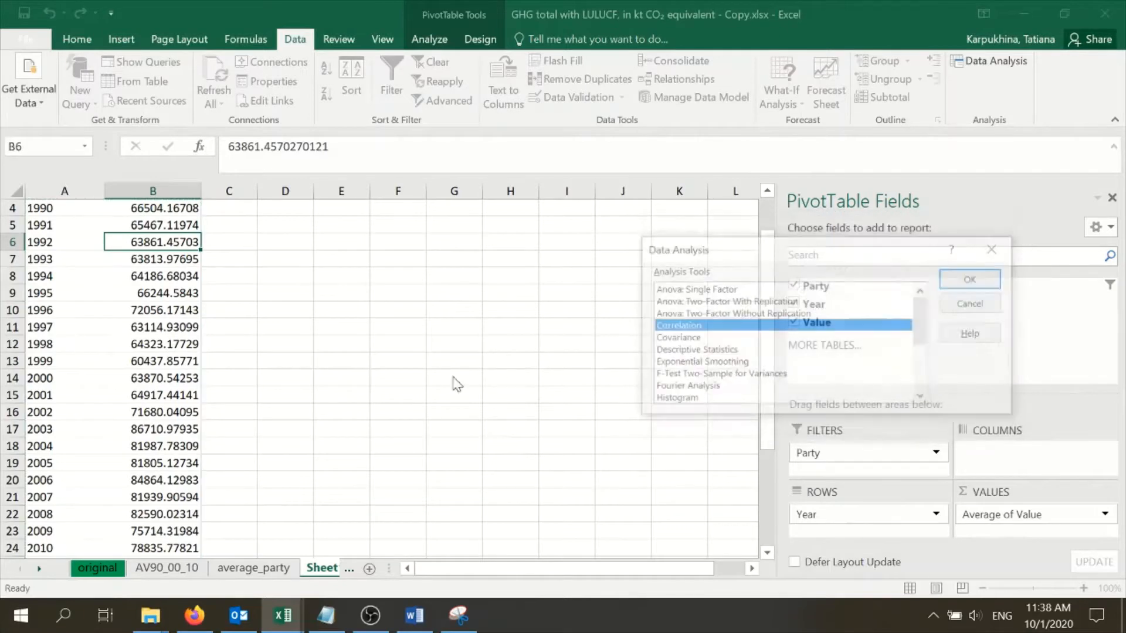
click(973, 304)
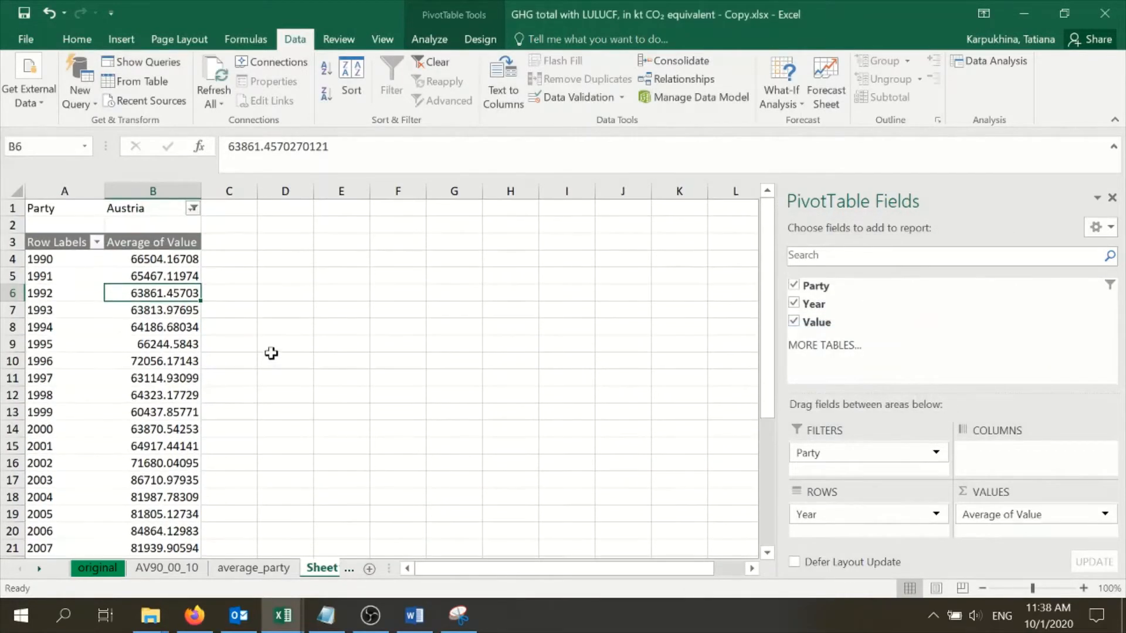
Copy the pivot table's year labels, 1990 to 2018, into column C starting at C4
click(285, 360)
click(61, 260)
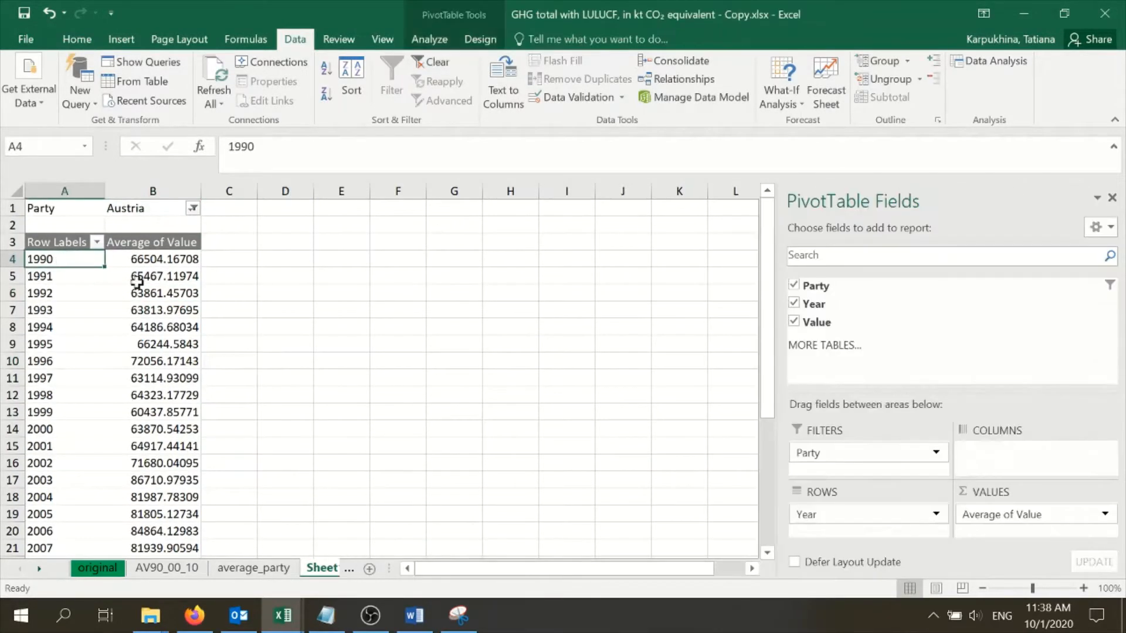
key(ctrl+shift+Down)
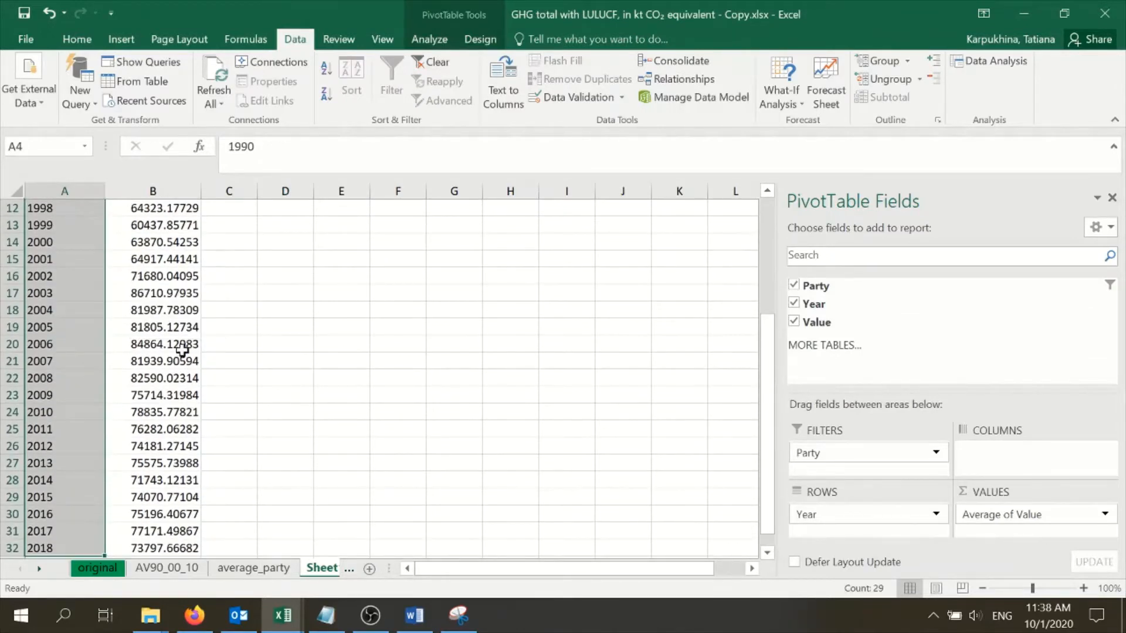
key(ctrl+c)
scroll(231, 296, up, 4)
click(229, 259)
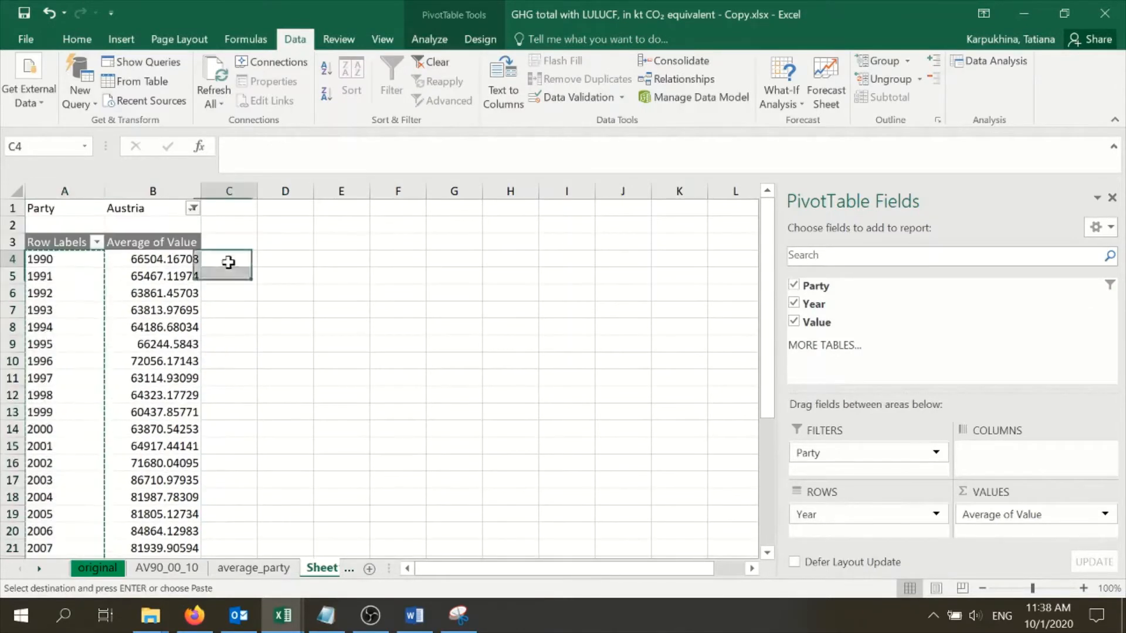
key(ctrl+v)
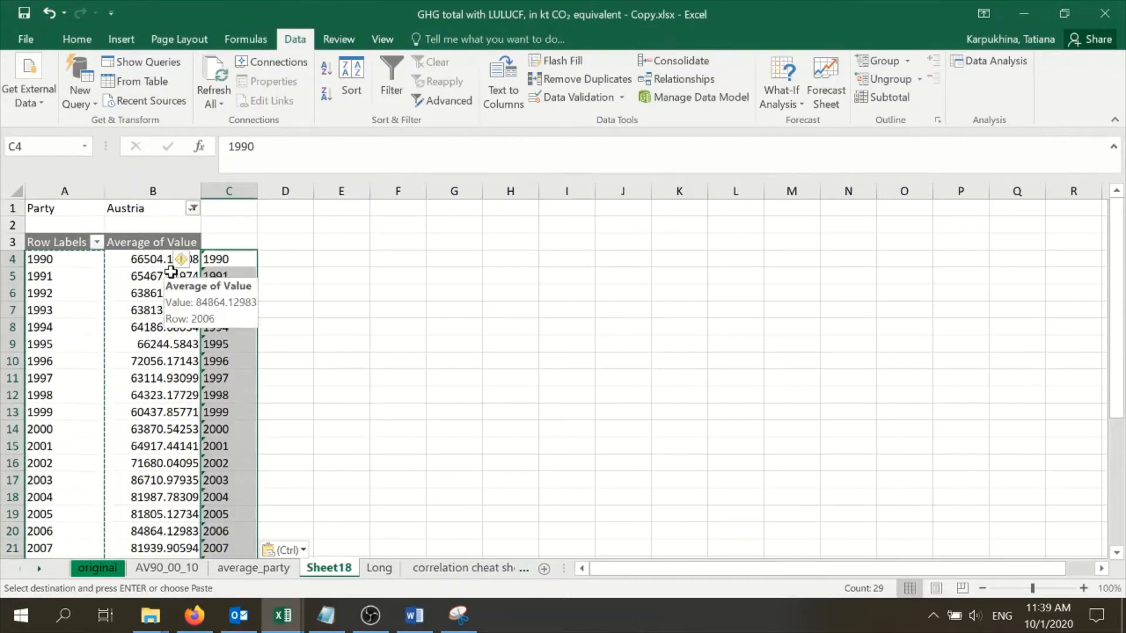
Convert the copied years in C4:C32 from text to numbers
click(194, 260)
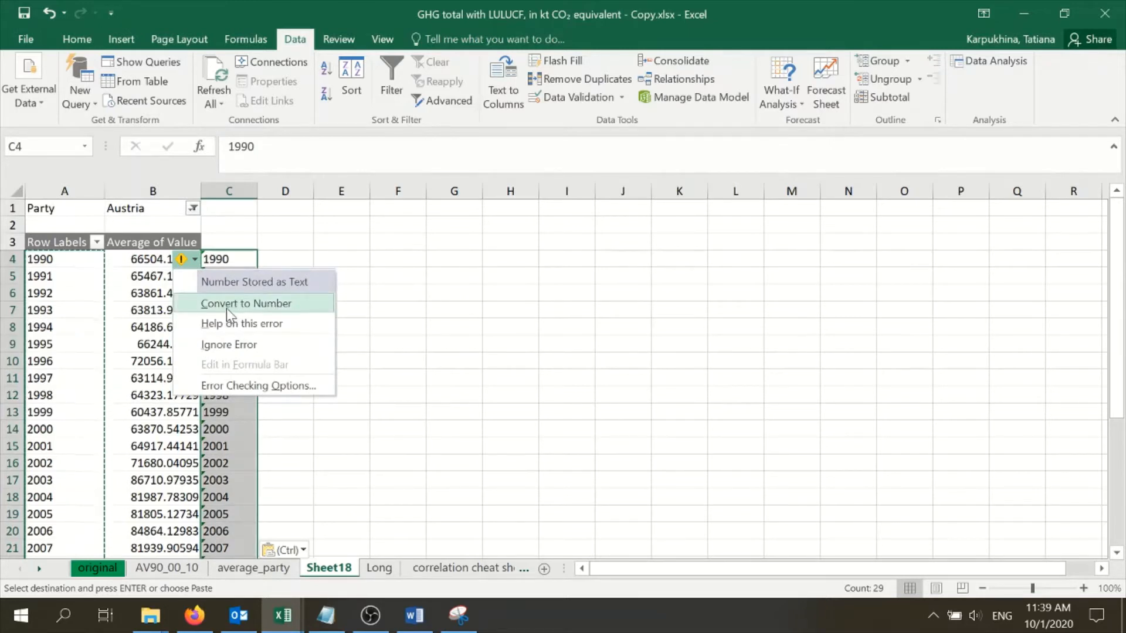
click(303, 246)
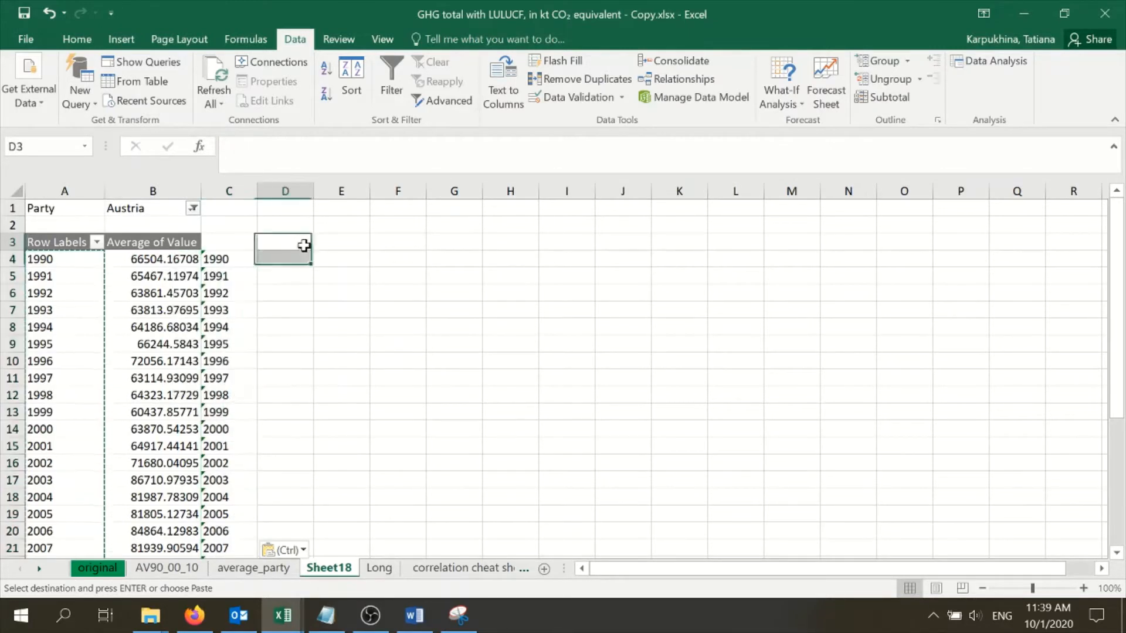
click(223, 259)
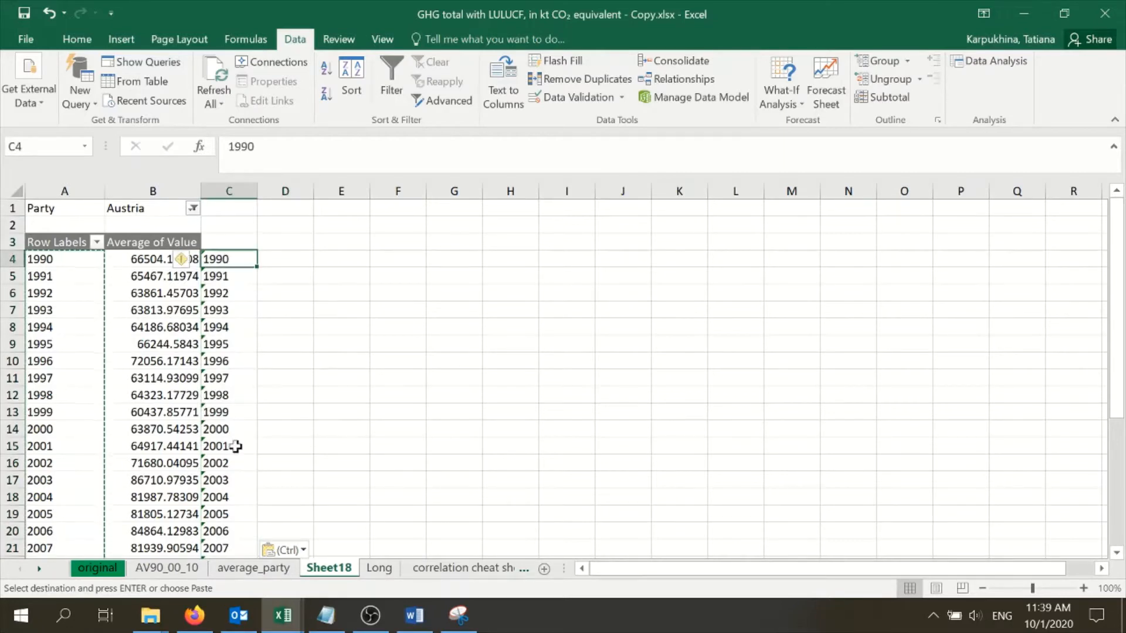
key(ctrl+shift+Down)
scroll(249, 424, up, 5)
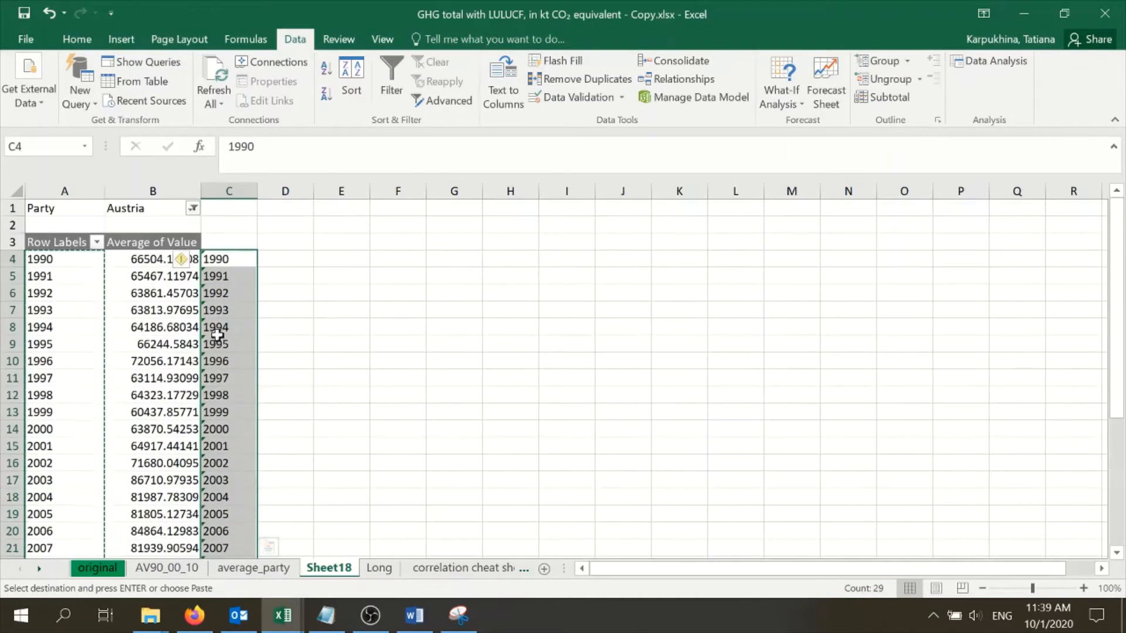
click(195, 260)
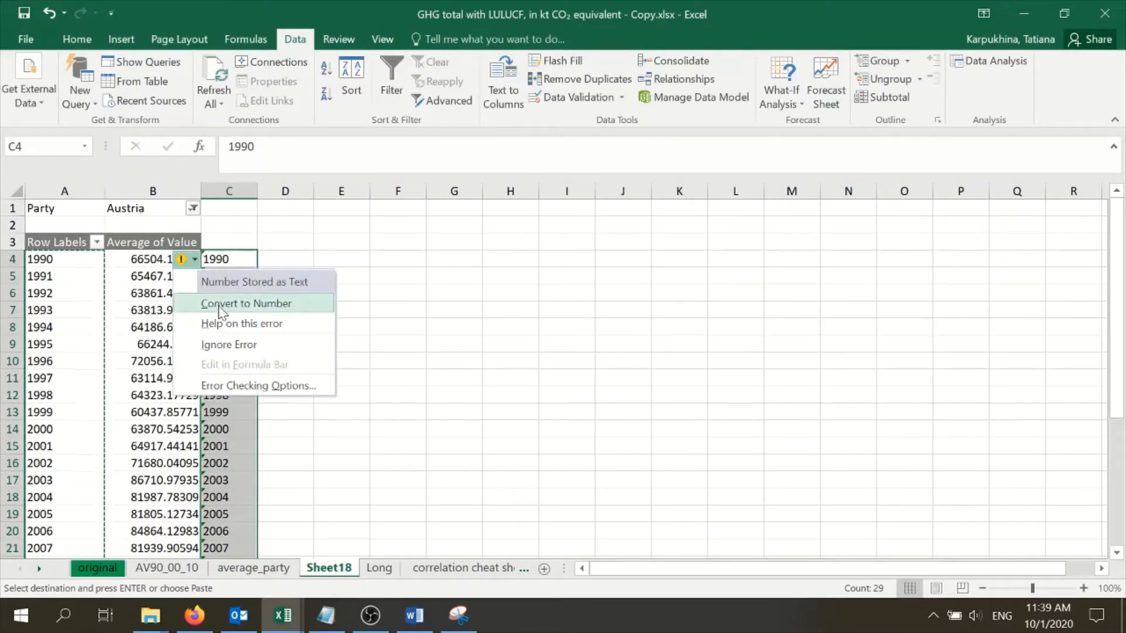
click(221, 304)
click(300, 274)
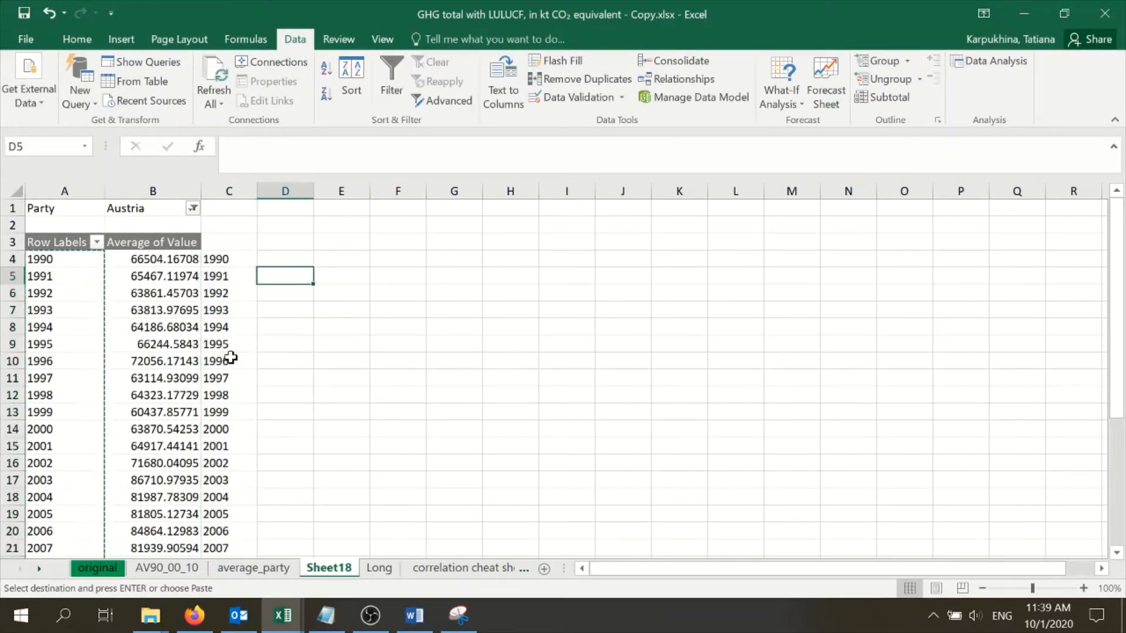
Run a Correlation analysis on B4:C32, grouped by columns without labels, with output to a new worksheet
click(176, 258)
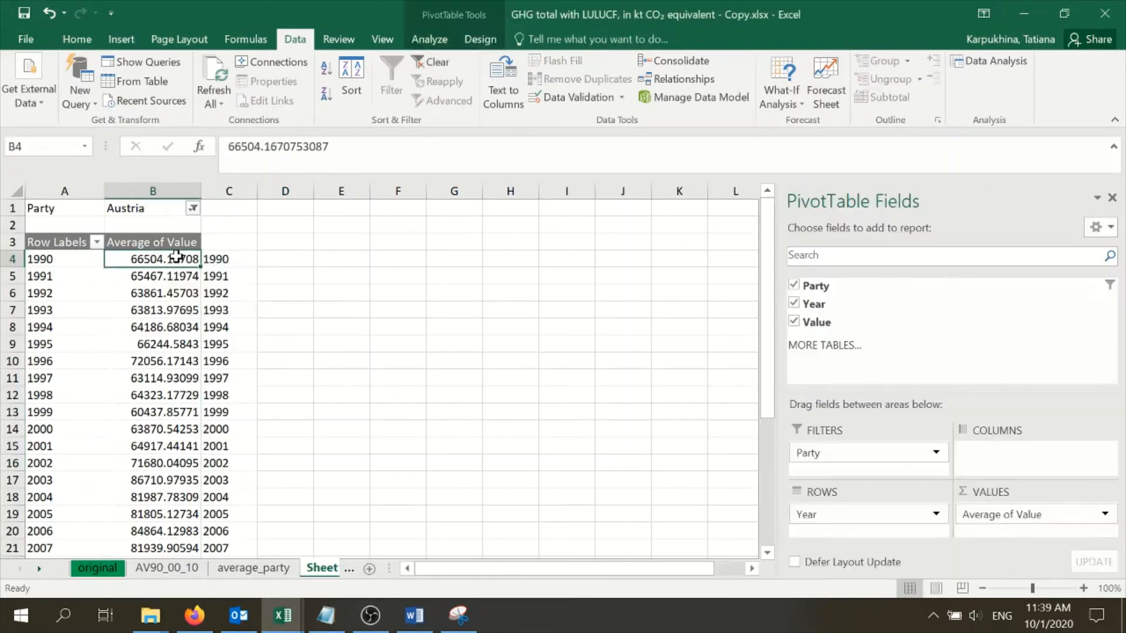
click(970, 65)
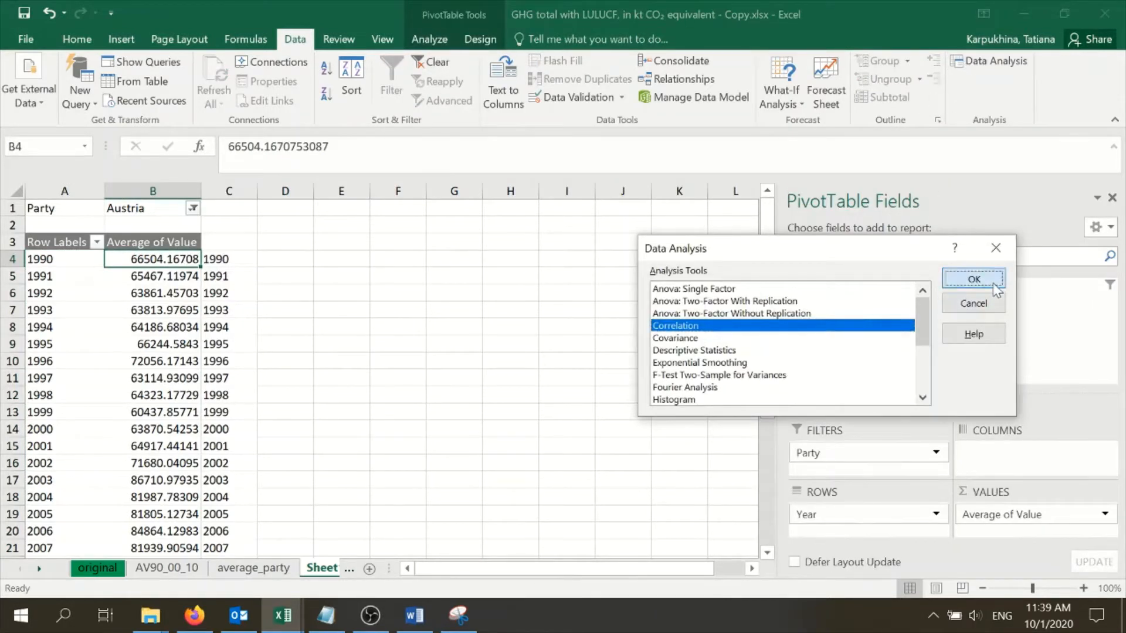
click(973, 280)
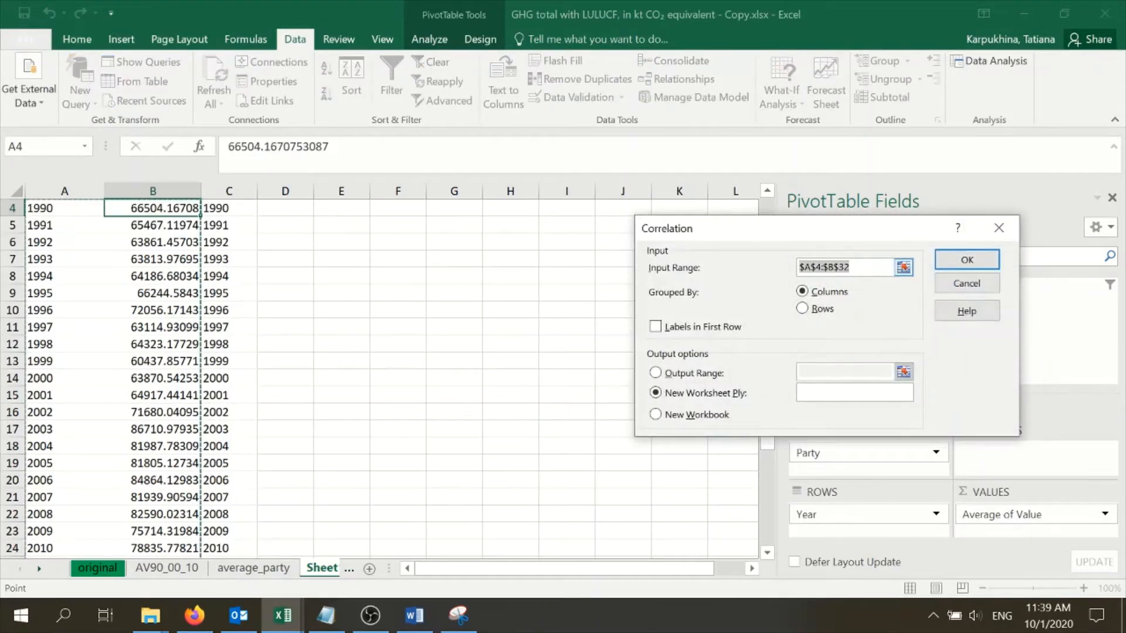
key(BackSpace)
scroll(502, 302, up, 1)
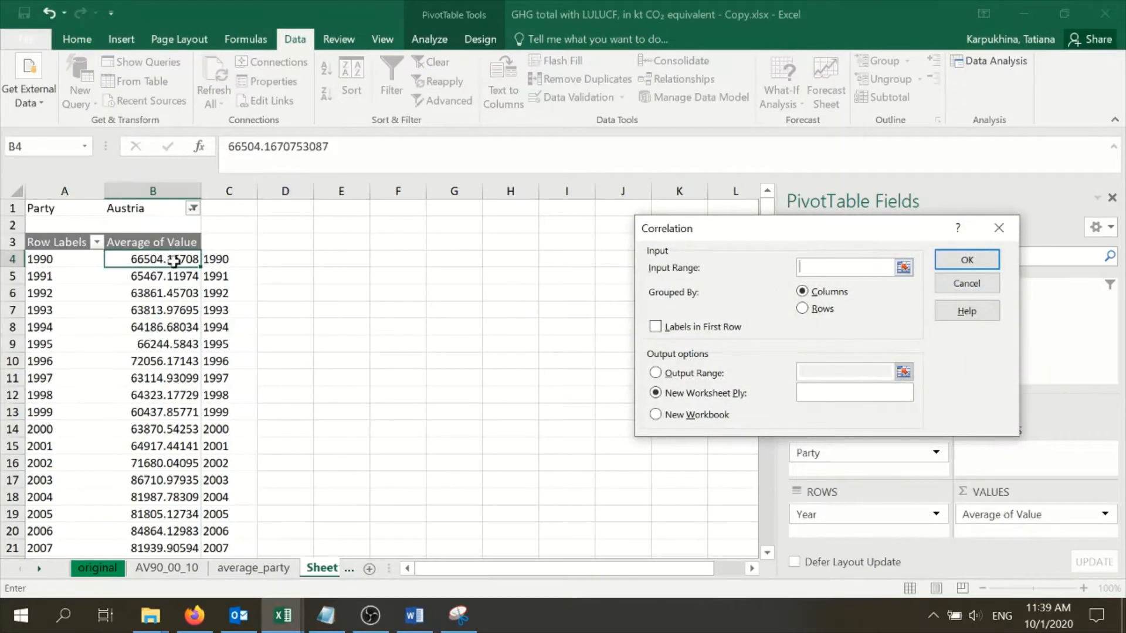
drag(174, 262, 211, 263)
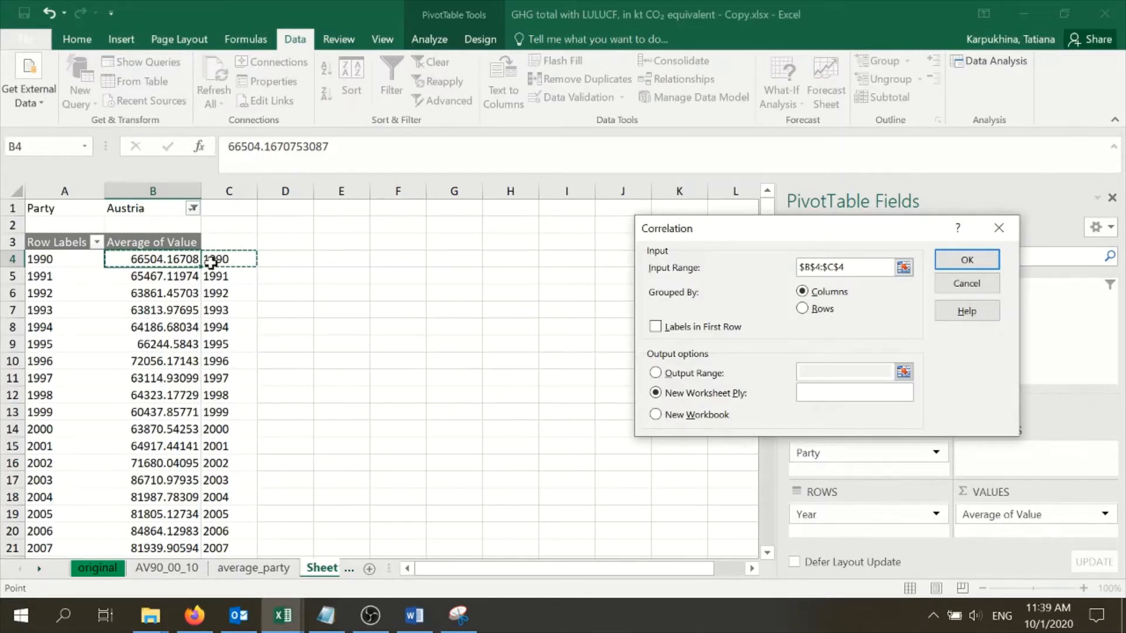
key(ctrl+shift+Down)
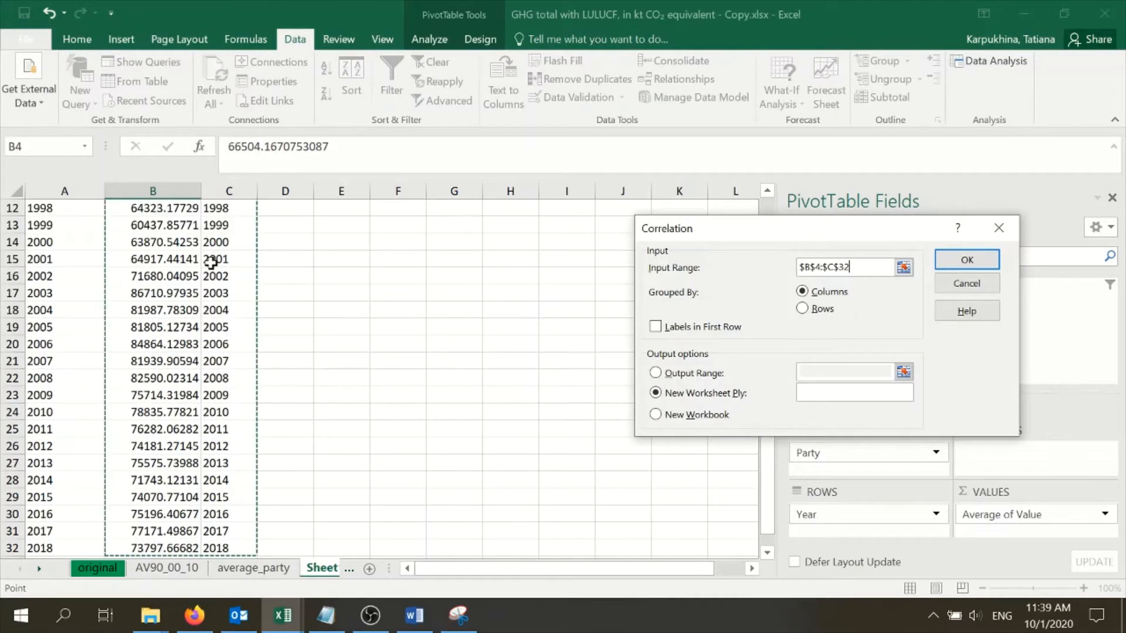
scroll(170, 370, up, 4)
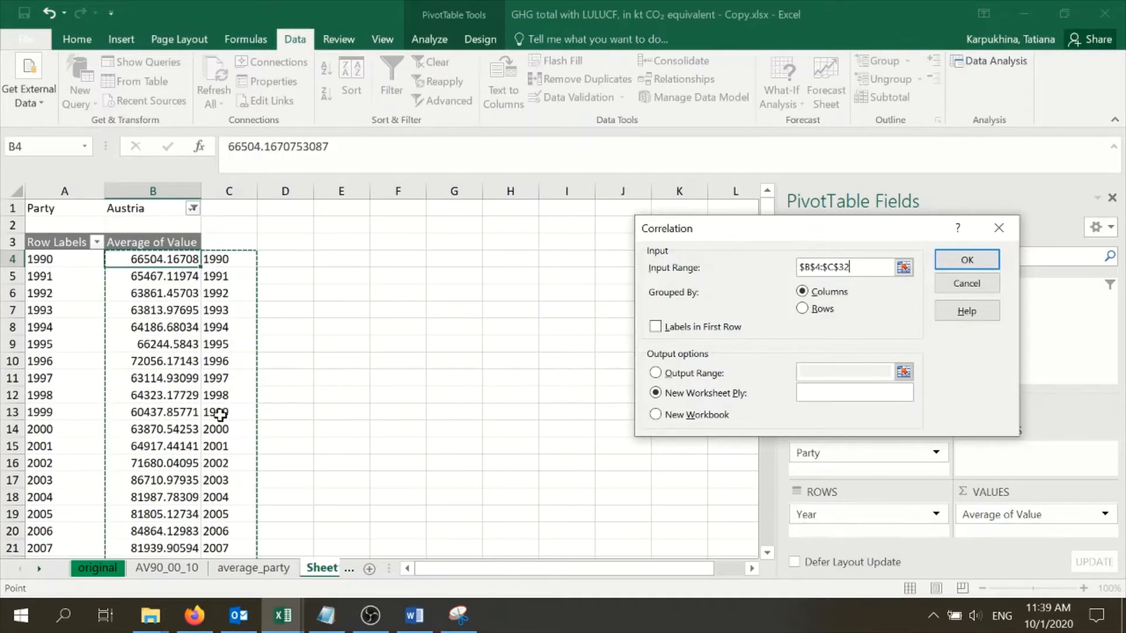
click(967, 259)
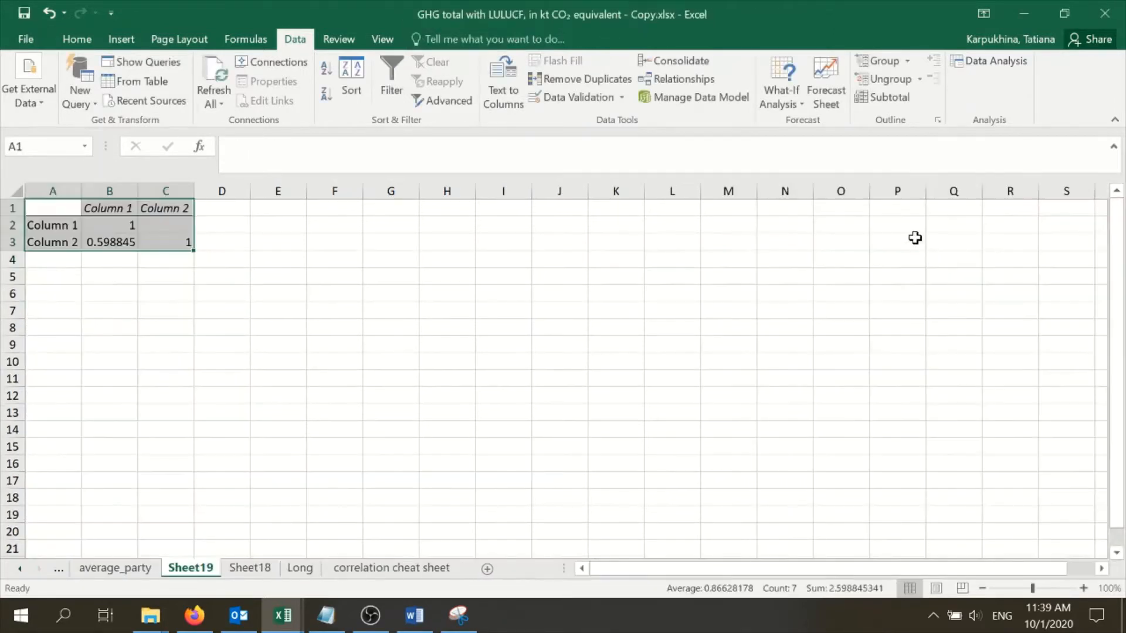
click(231, 271)
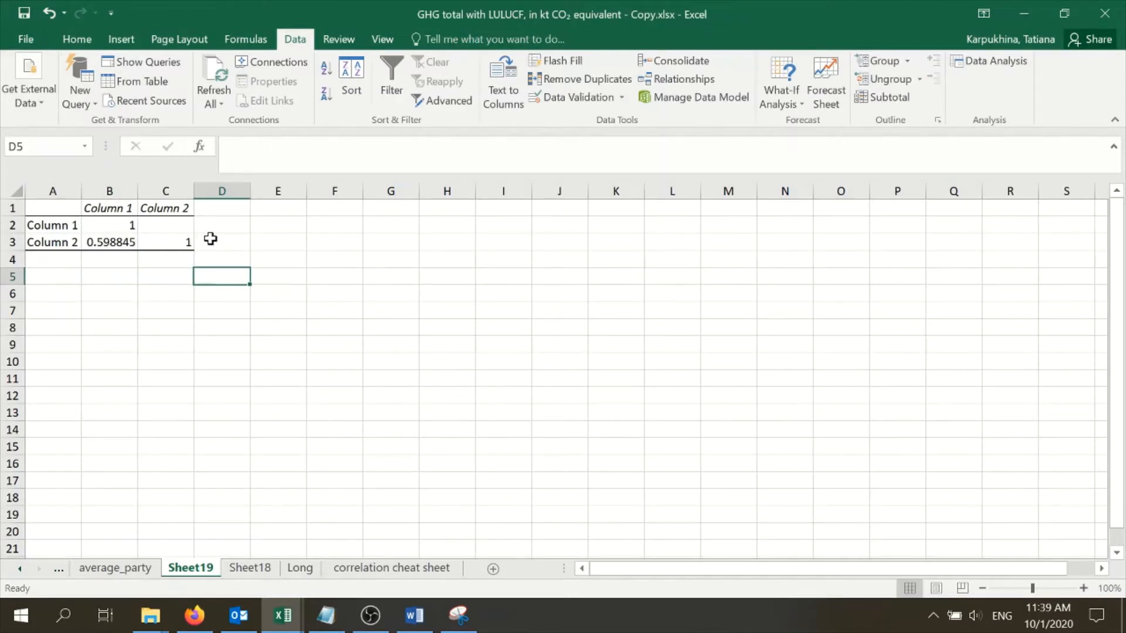
Reorder the worksheets so that Long follows average_party and Sheet18 comes before Sheet19
click(299, 569)
drag(179, 557, 181, 560)
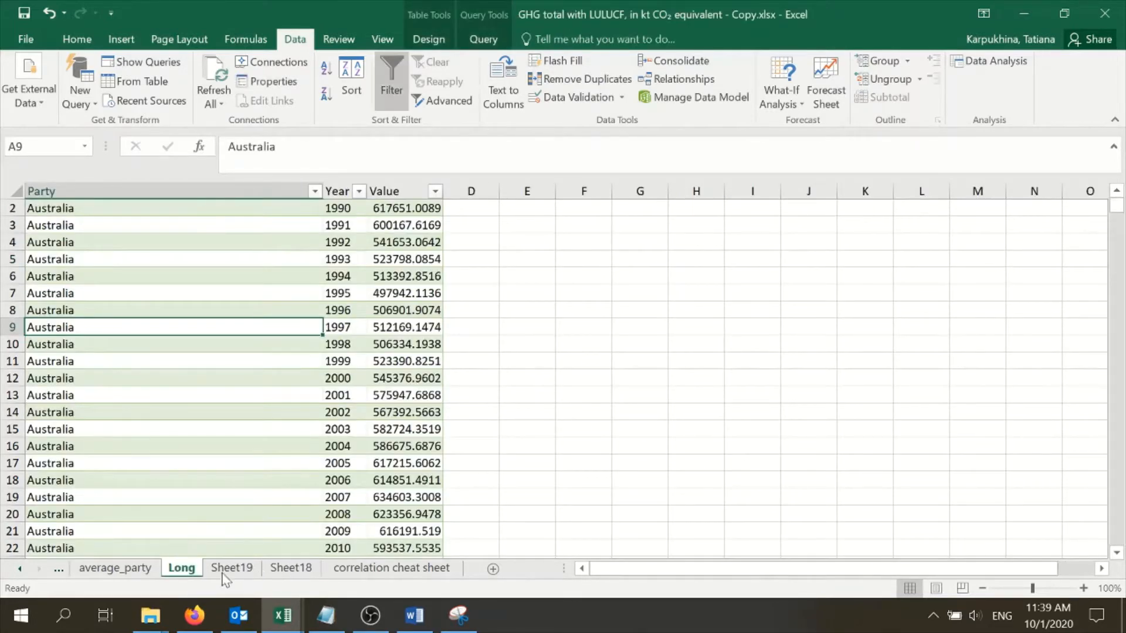
click(225, 572)
click(277, 571)
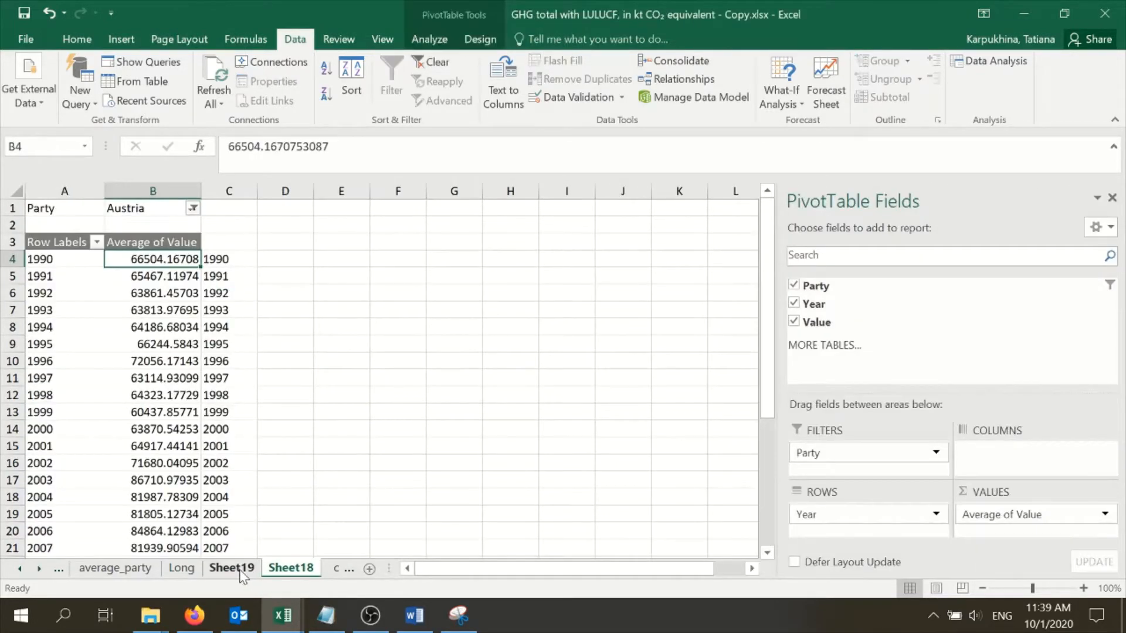
drag(281, 568, 229, 568)
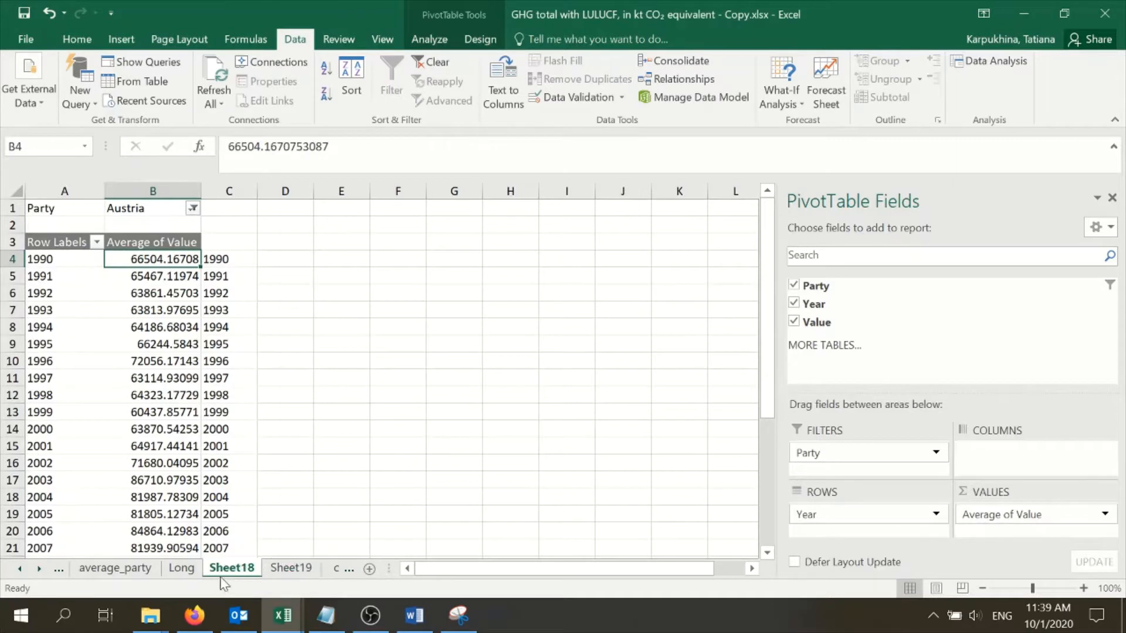
Rename the Sheet18 worksheet as Correl Pivot
right_click(228, 574)
click(284, 404)
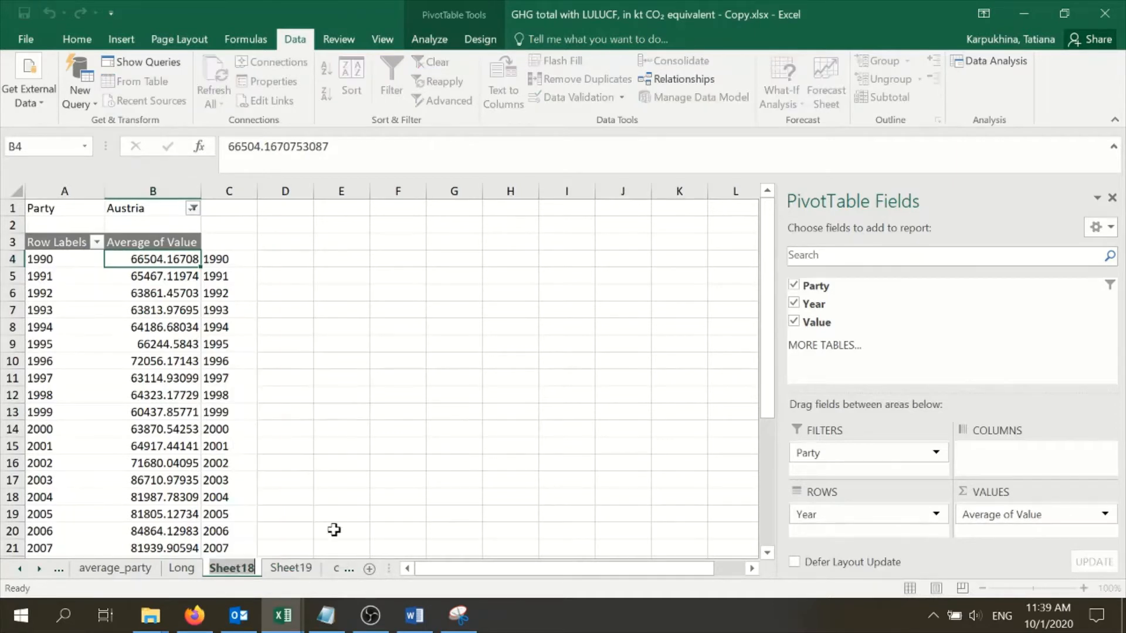
text(Correl)
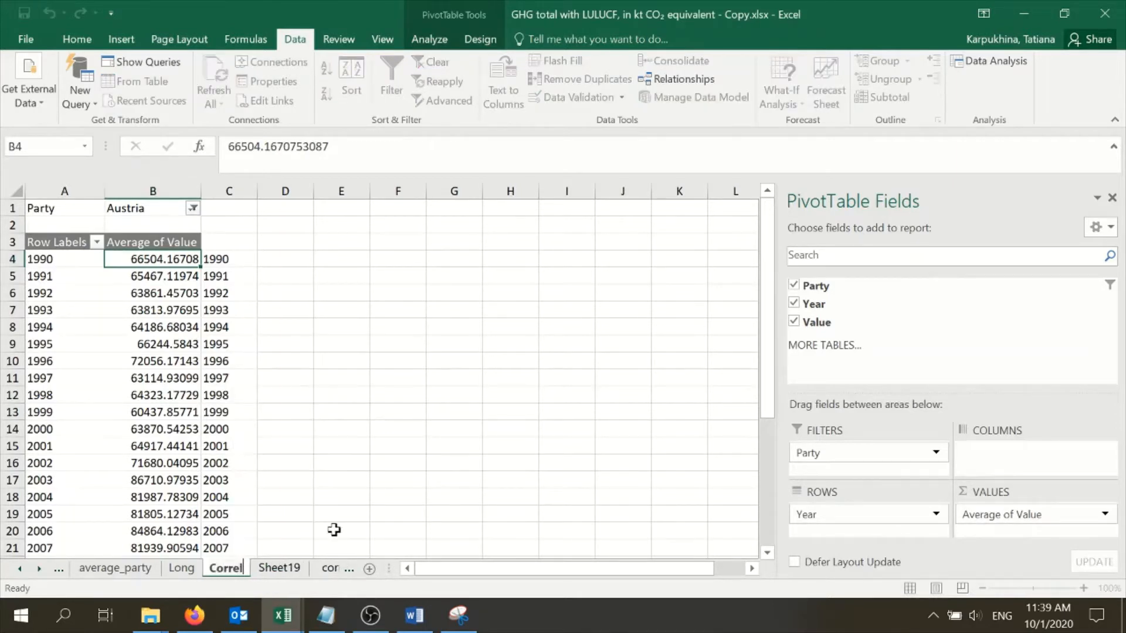
text( Piv)
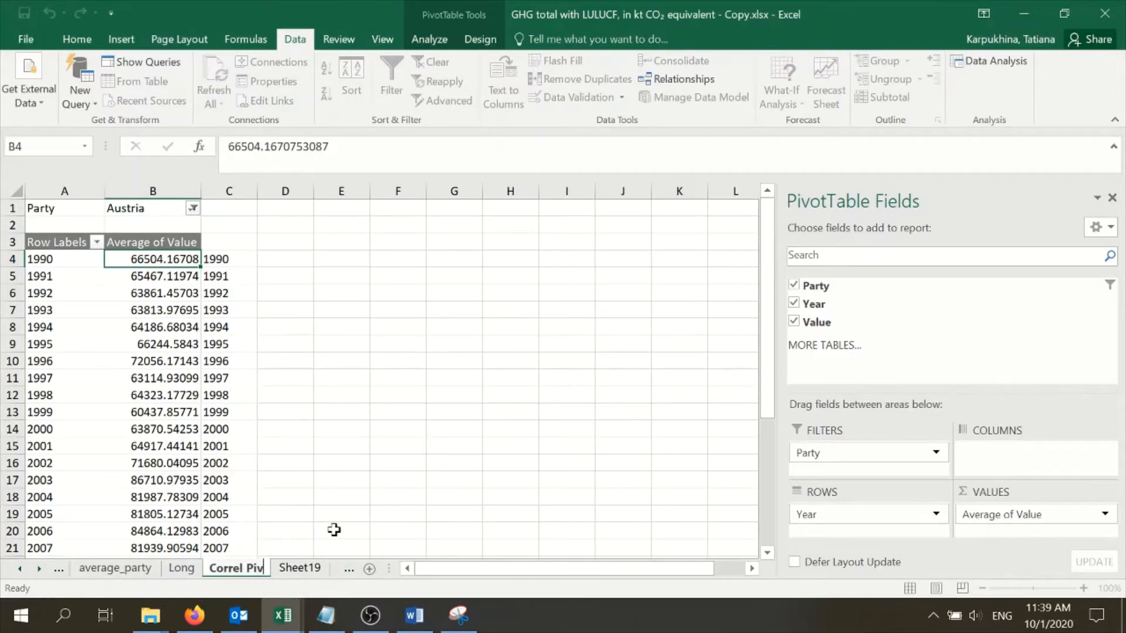
text(ot)
click(333, 530)
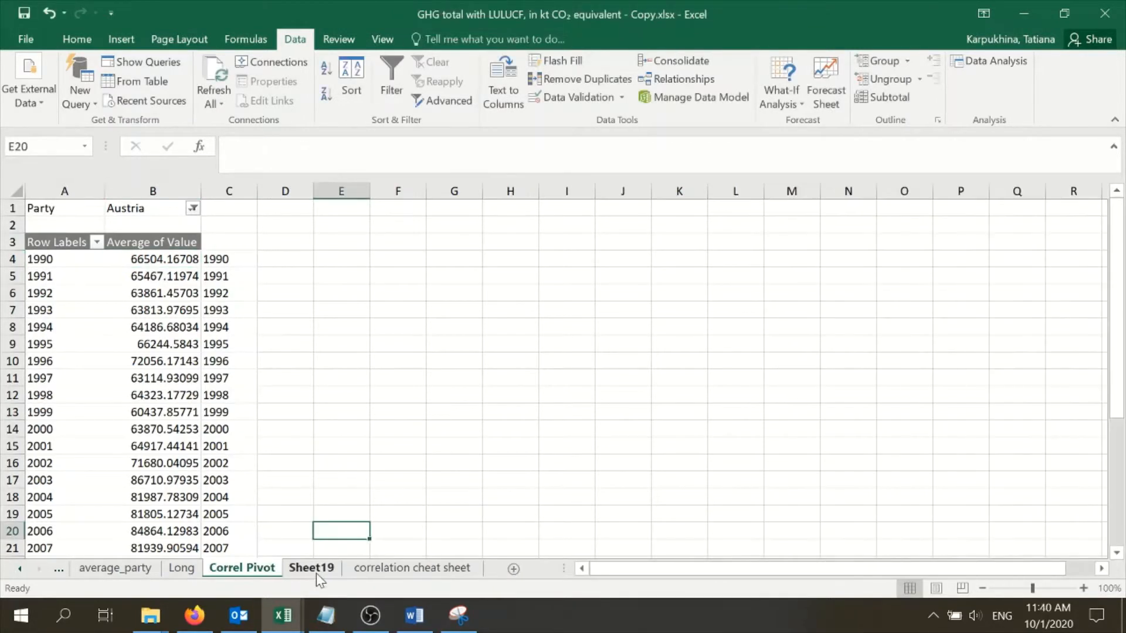
Rename the Sheet19 worksheet holding the correlation matrix as TimeXAUT
click(315, 570)
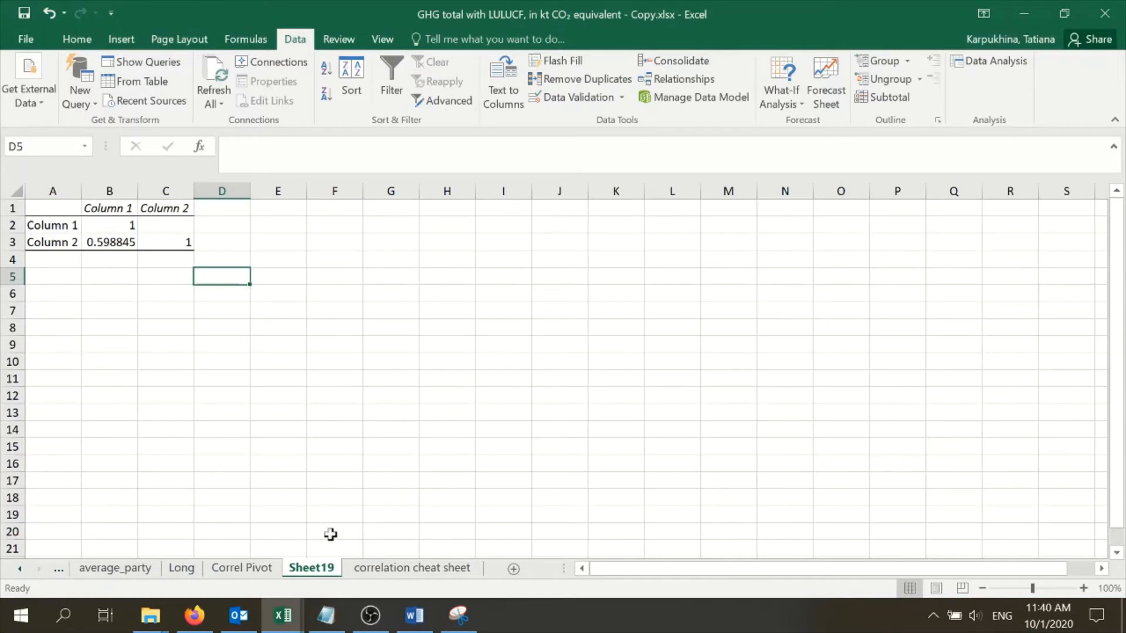
right_click(313, 574)
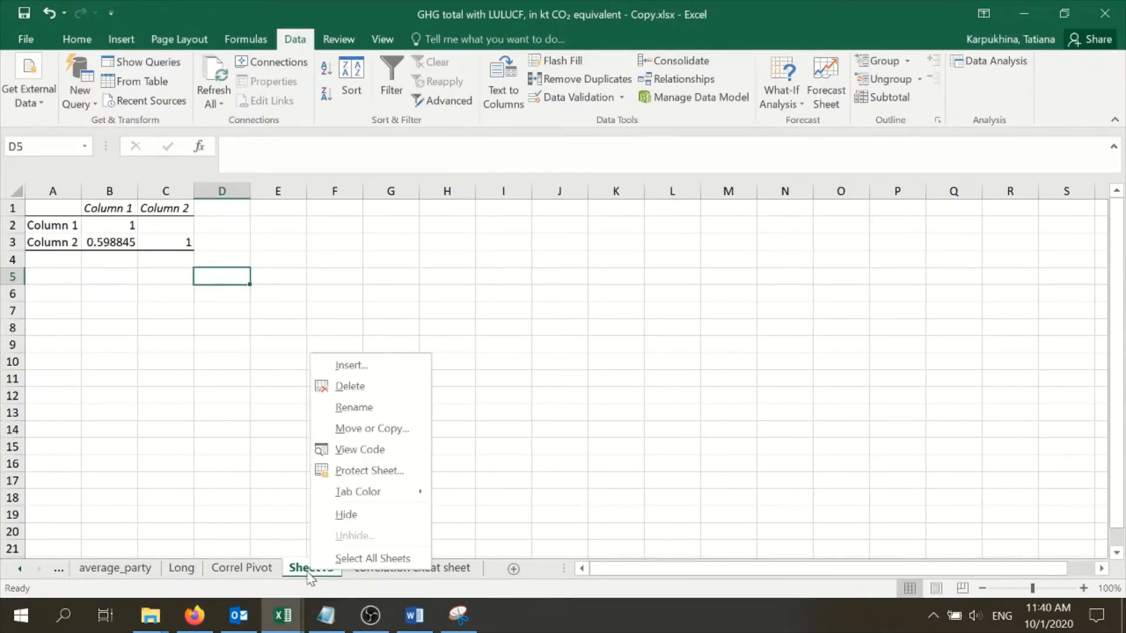
click(393, 412)
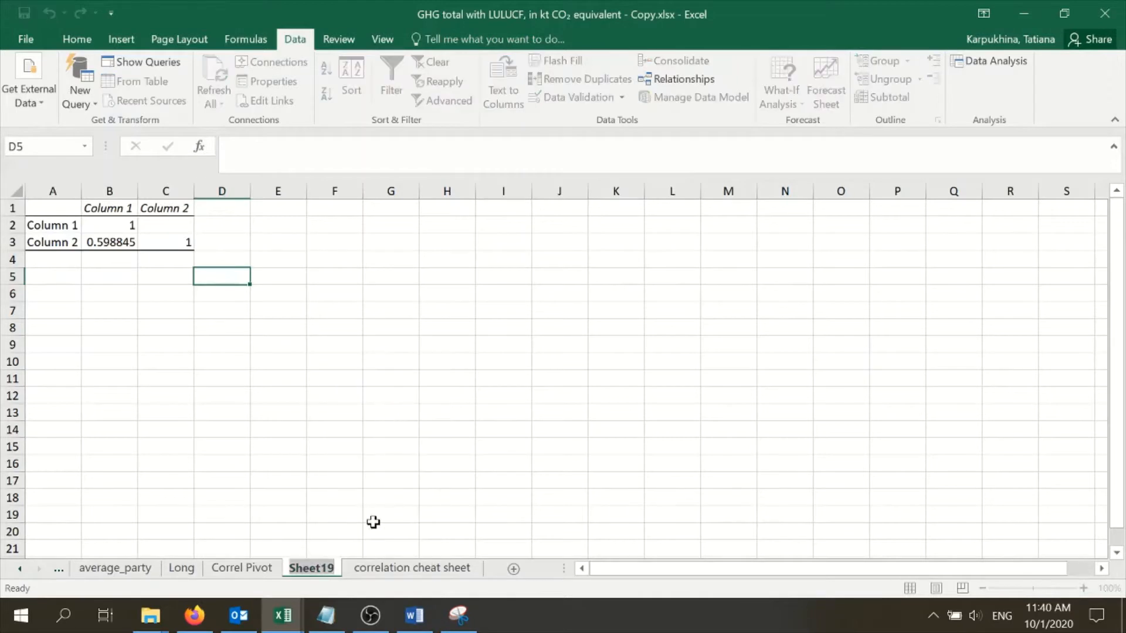
text(Time)
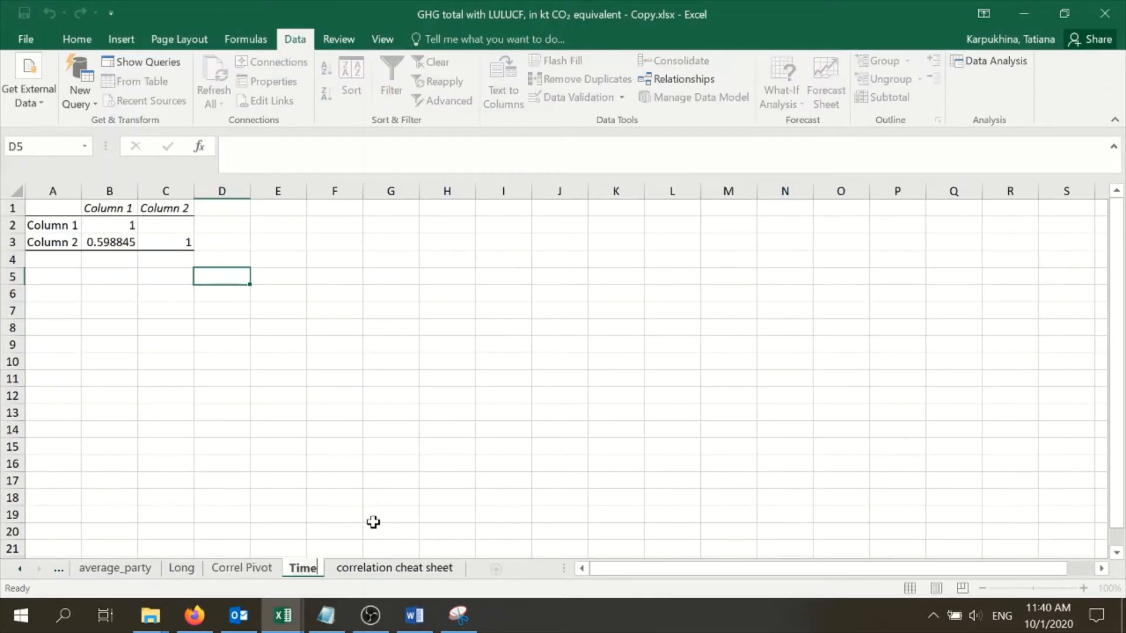
text(x)
key(BackSpace)
text(XAUT)
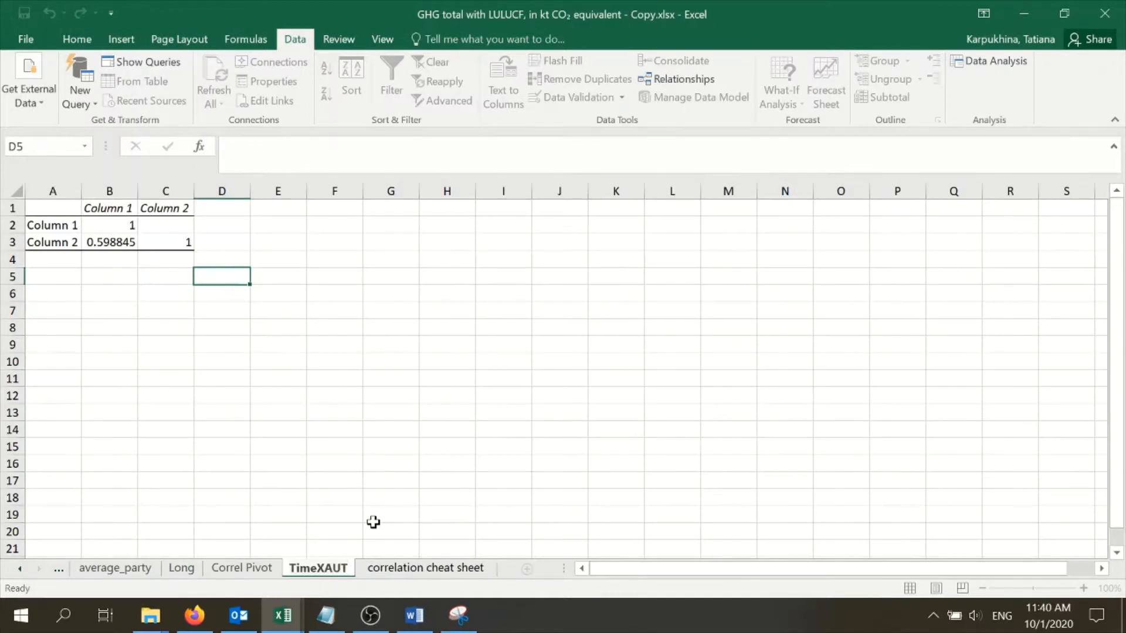
click(373, 522)
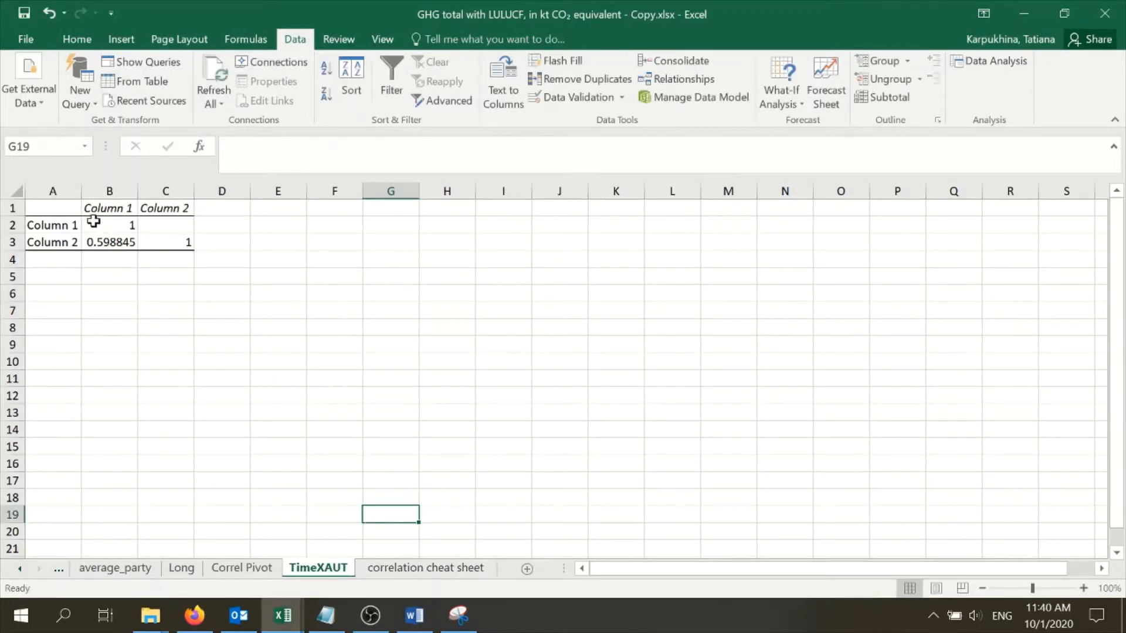
Examine the correlation coefficient between Column 1 and Column 2 in the output matrix
click(53, 225)
click(58, 241)
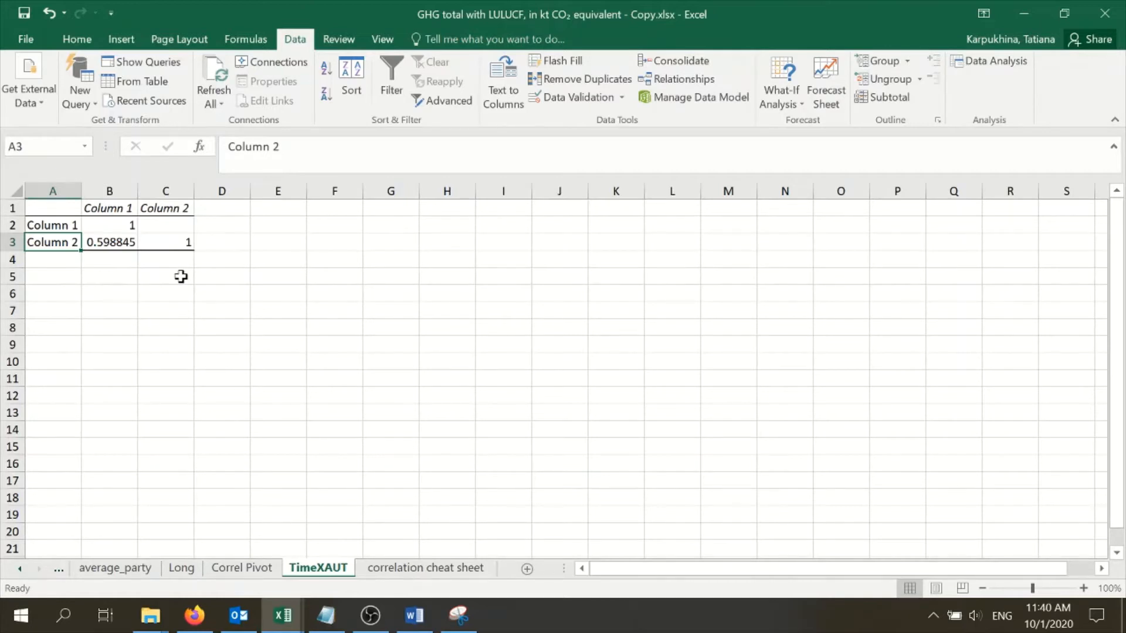
click(120, 248)
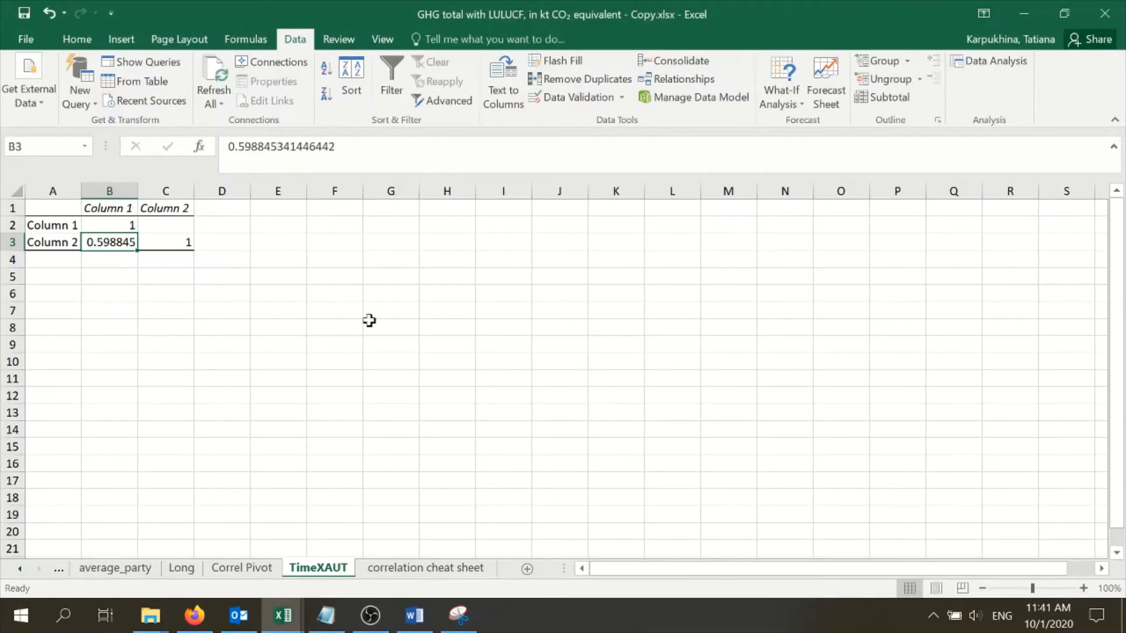
Copy the formula picture from the correlation cheat sheet worksheet and paste it into TimeXAUT at G2
click(441, 567)
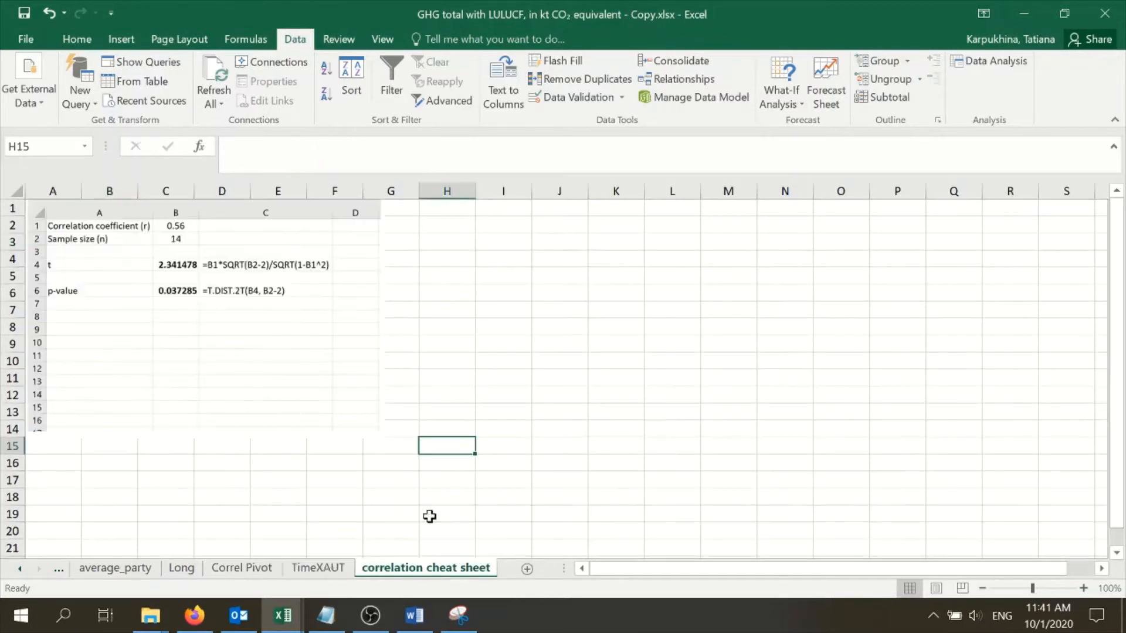
click(197, 326)
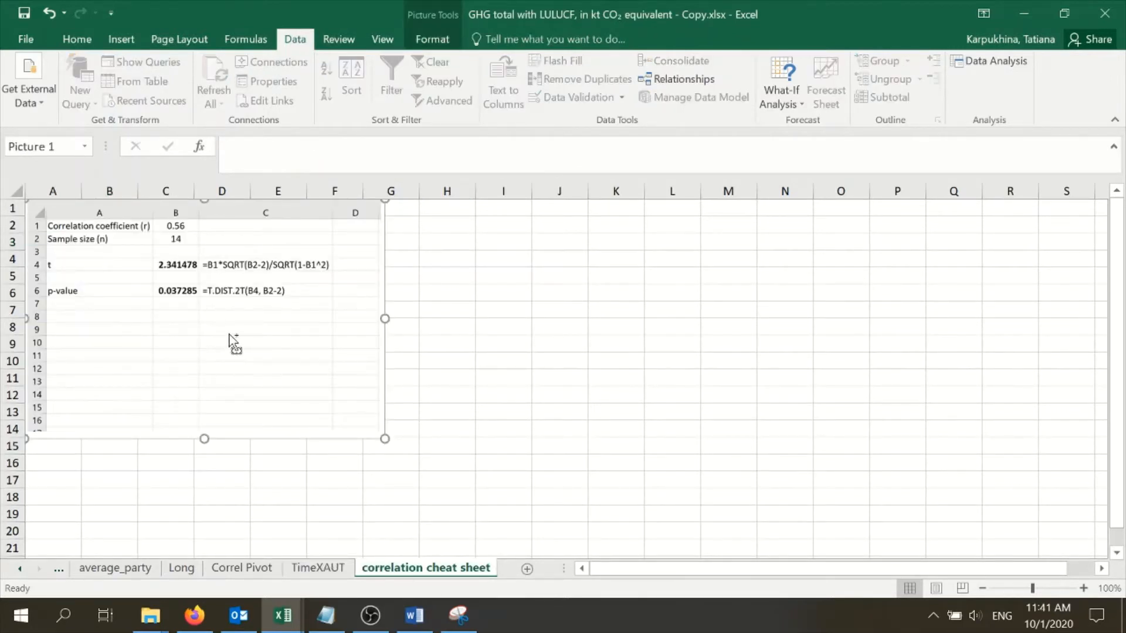
click(391, 259)
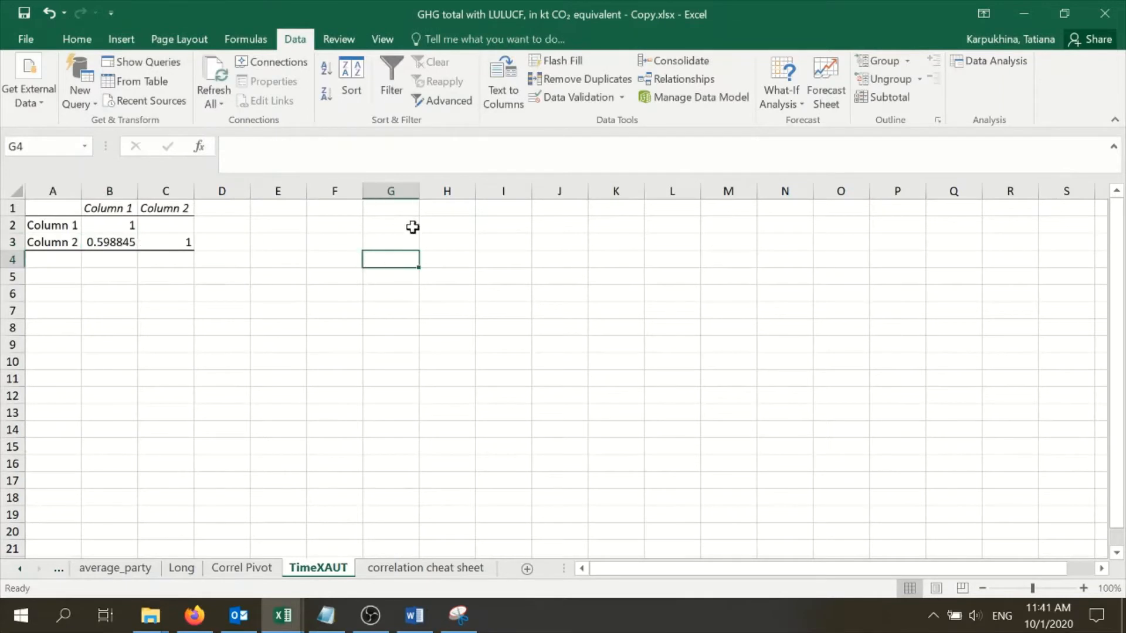
click(391, 225)
key(ctrl+v)
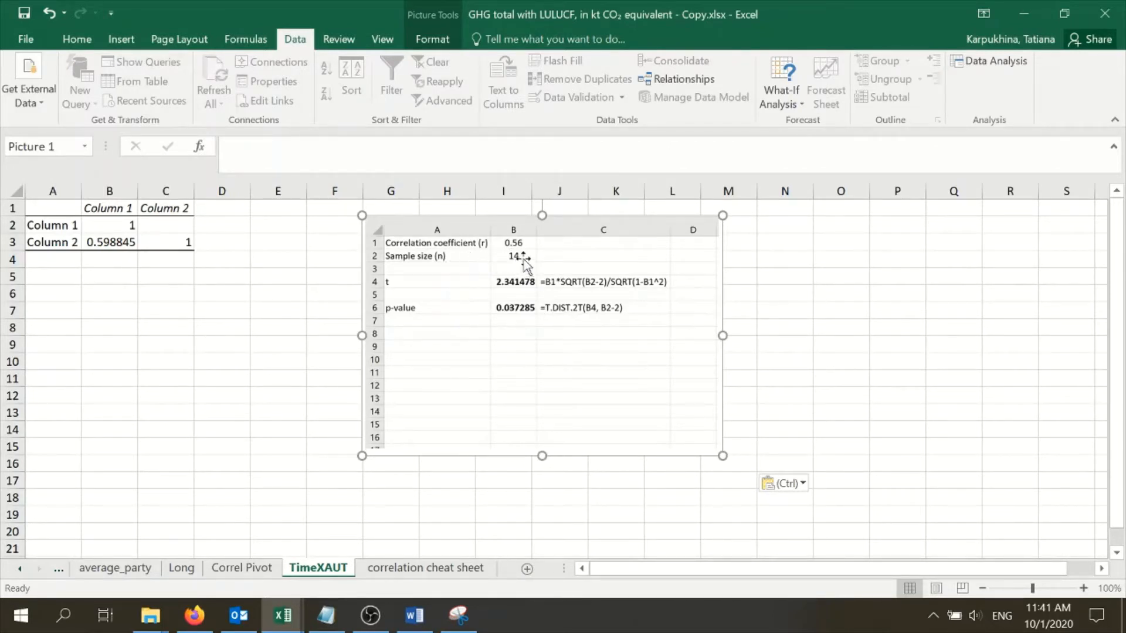
Count the copied years from C4 downward on the Correl Pivot sheet to determine the sample size
click(256, 574)
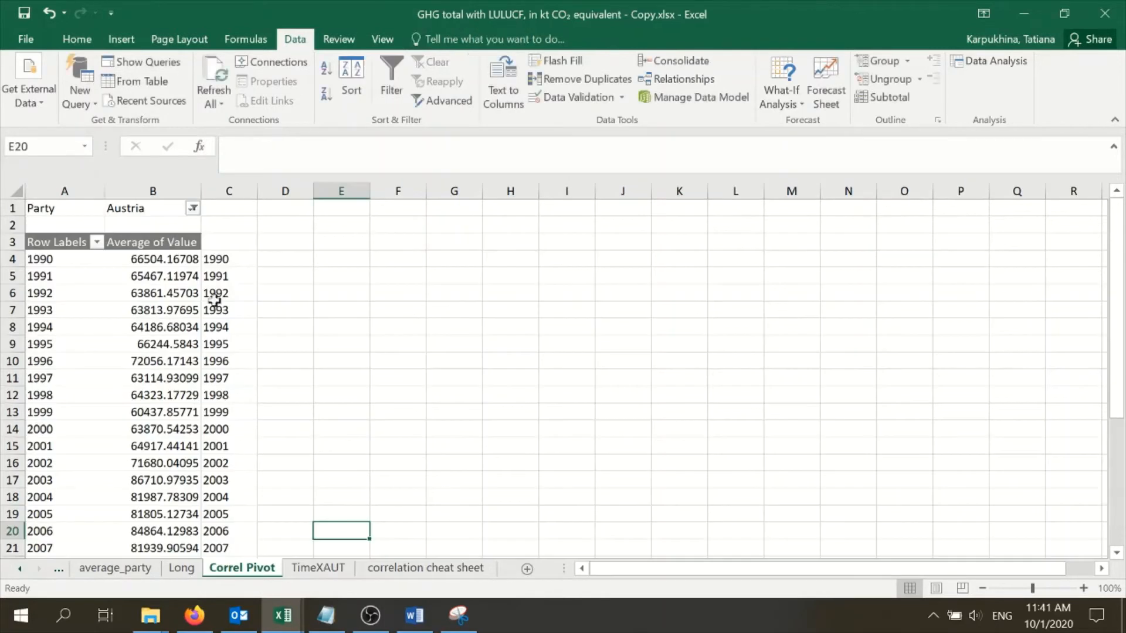
click(216, 257)
key(ctrl+shift+Down)
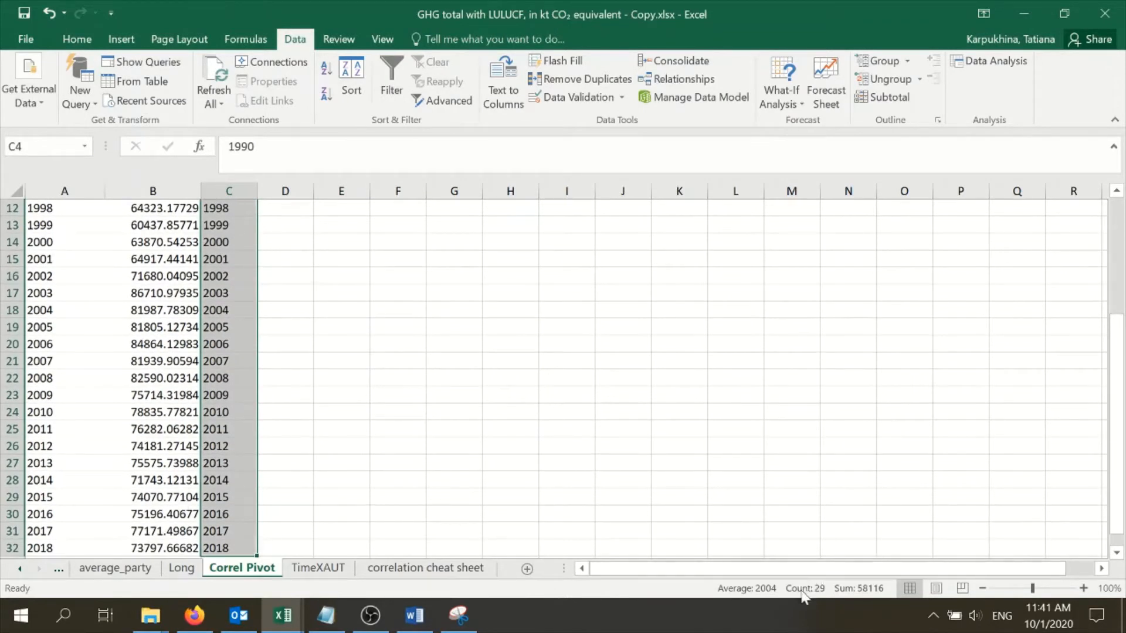
scroll(364, 445, up, 4)
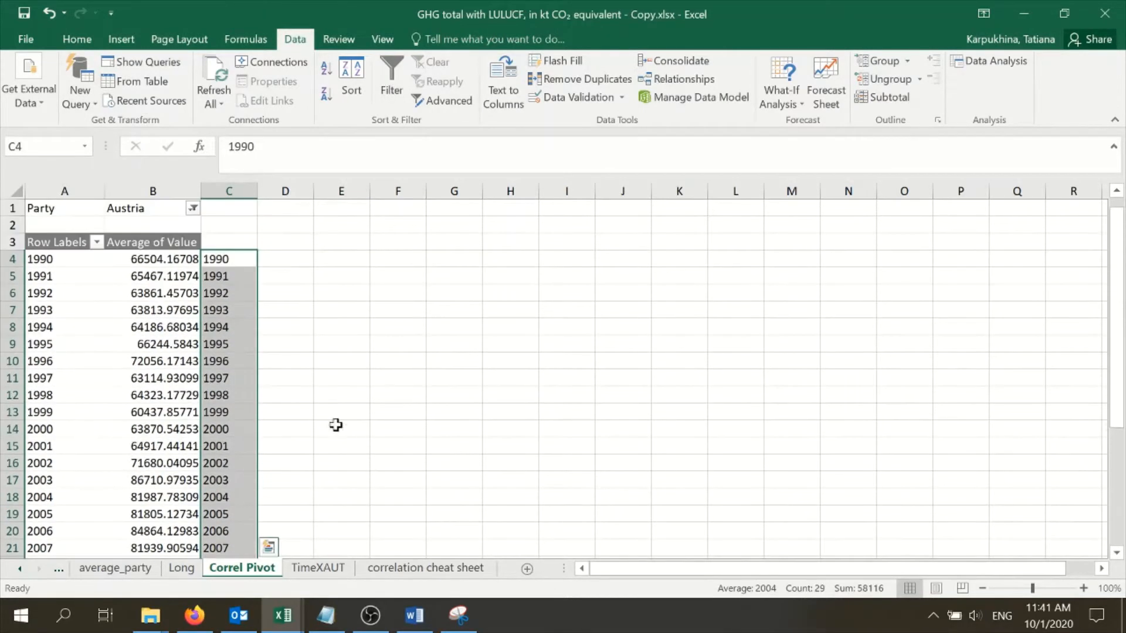
scroll(226, 387, down, 8)
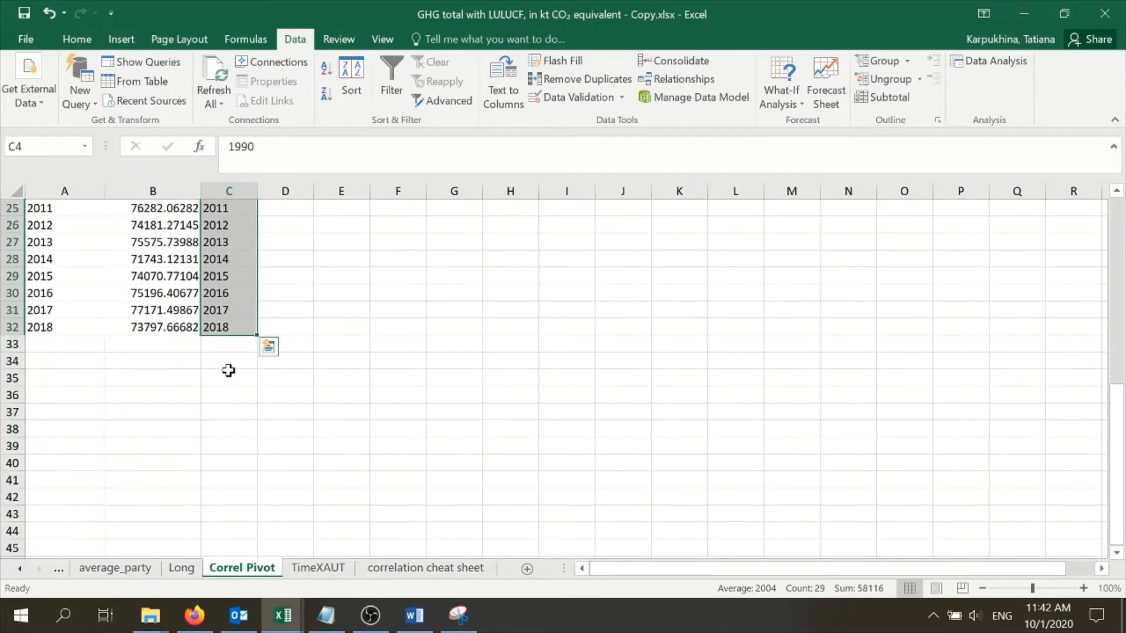
On the TimeXAUT sheet, enter the label N in A4 with 29 in B4, and the label t in A6
click(318, 568)
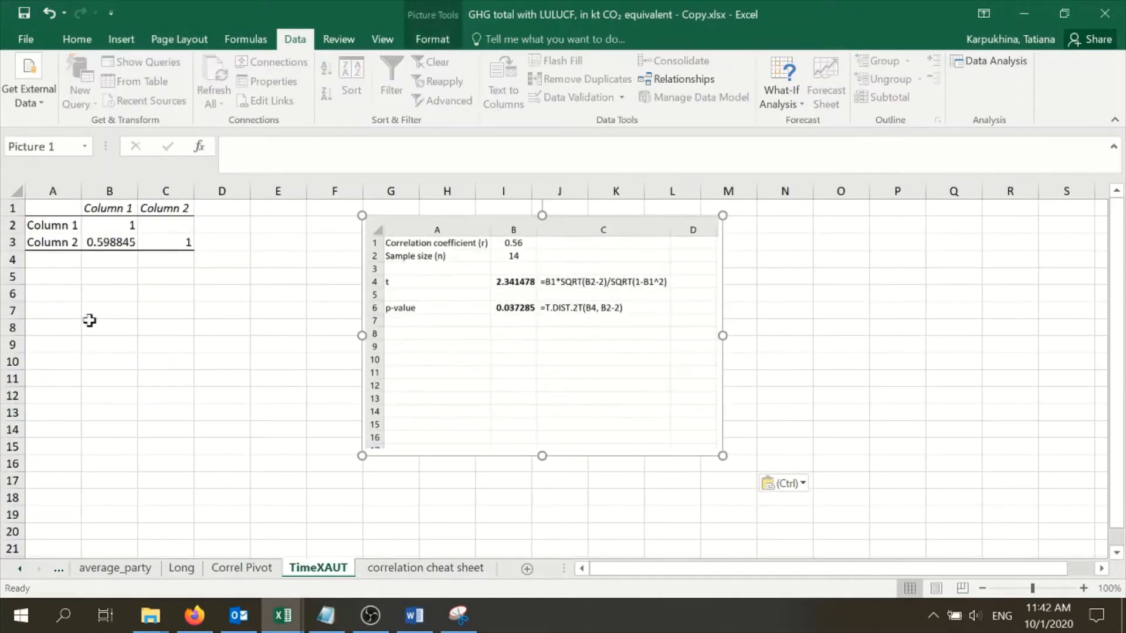
click(46, 258)
text(N)
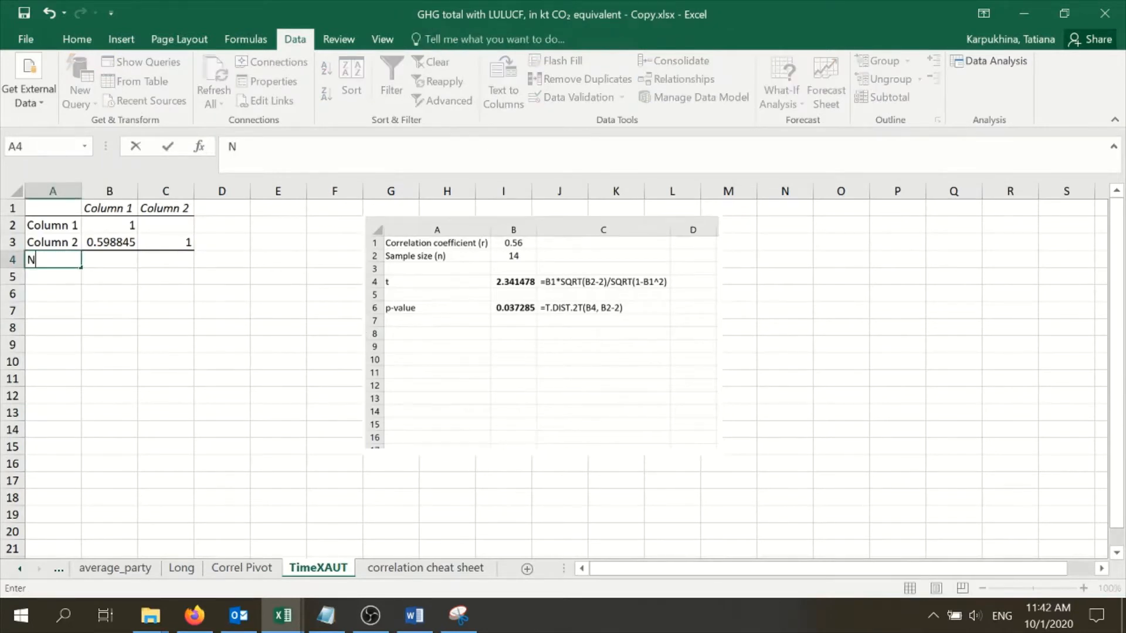
key(Tab)
text(2)
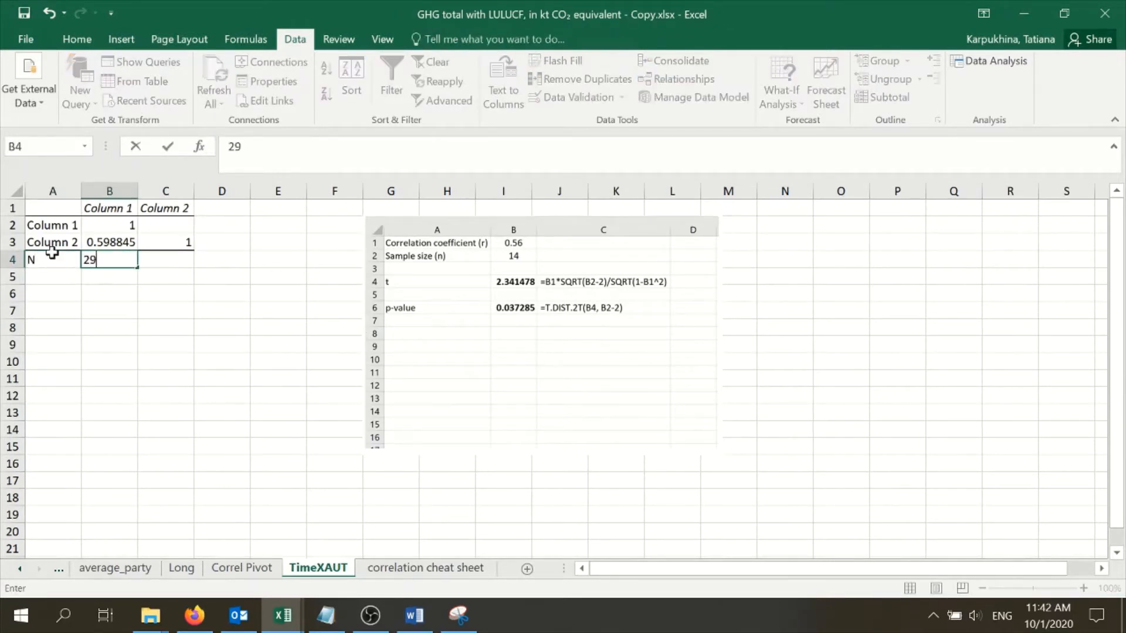
text(9)
click(51, 293)
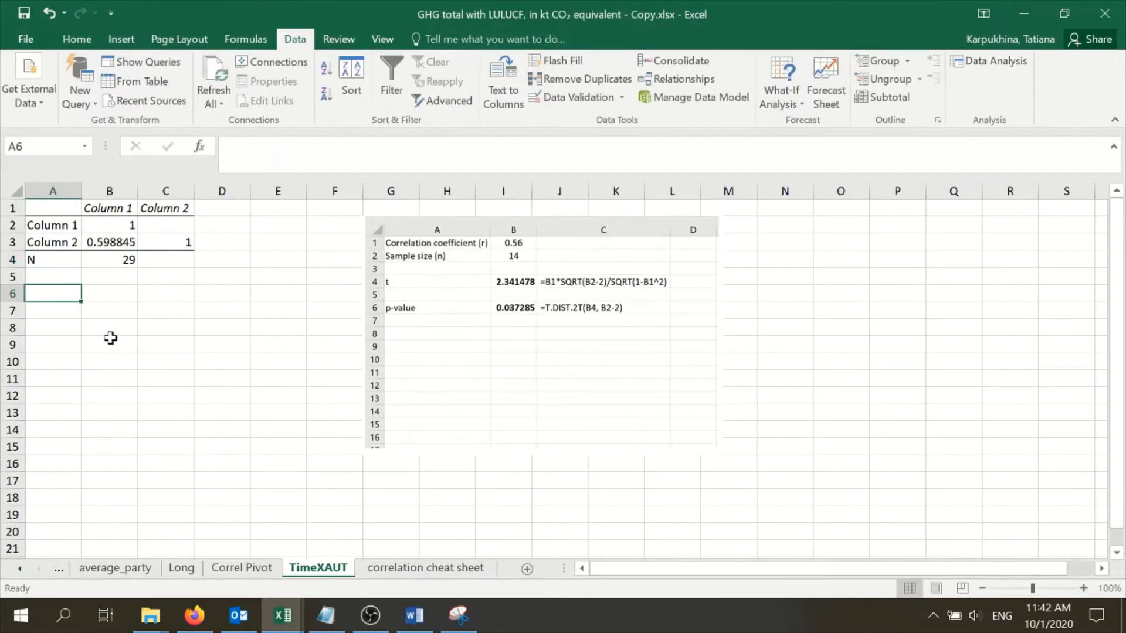
text(t)
key(Tab)
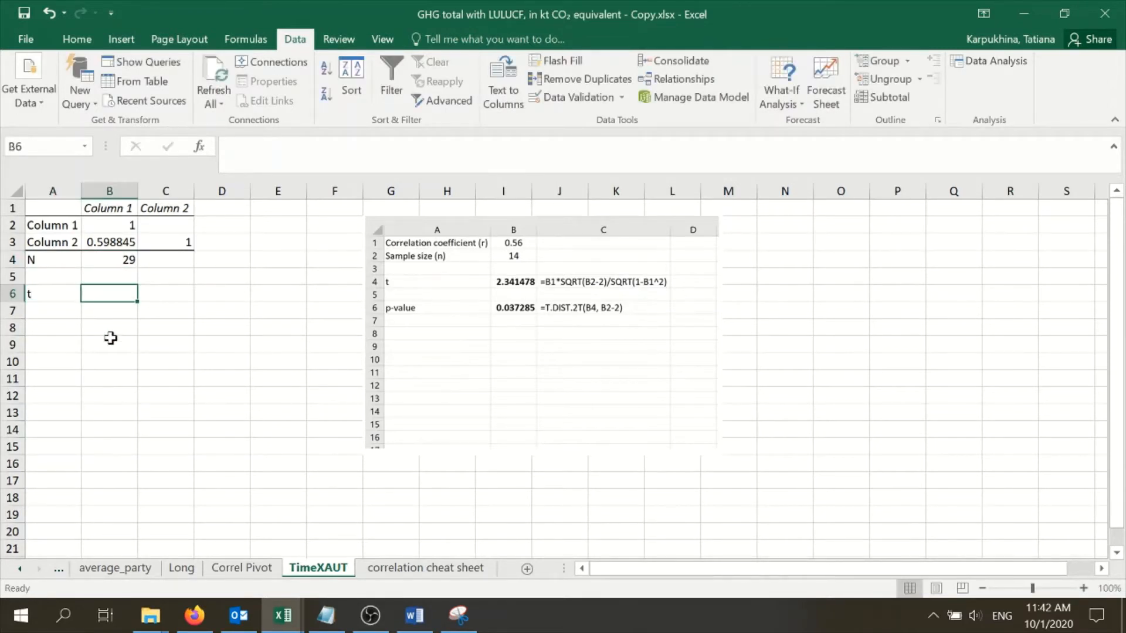
Calculate the t-statistic in B6 with the formula =B3*SQRT(B4-2)/SQRT(1-B3^2)
text(=)
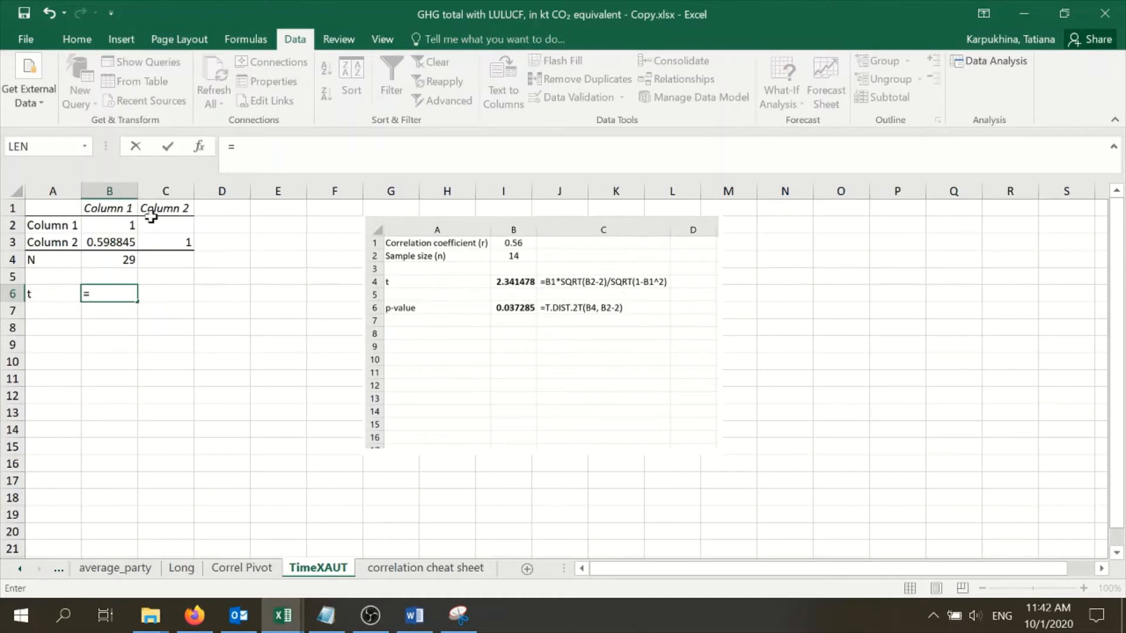
click(98, 243)
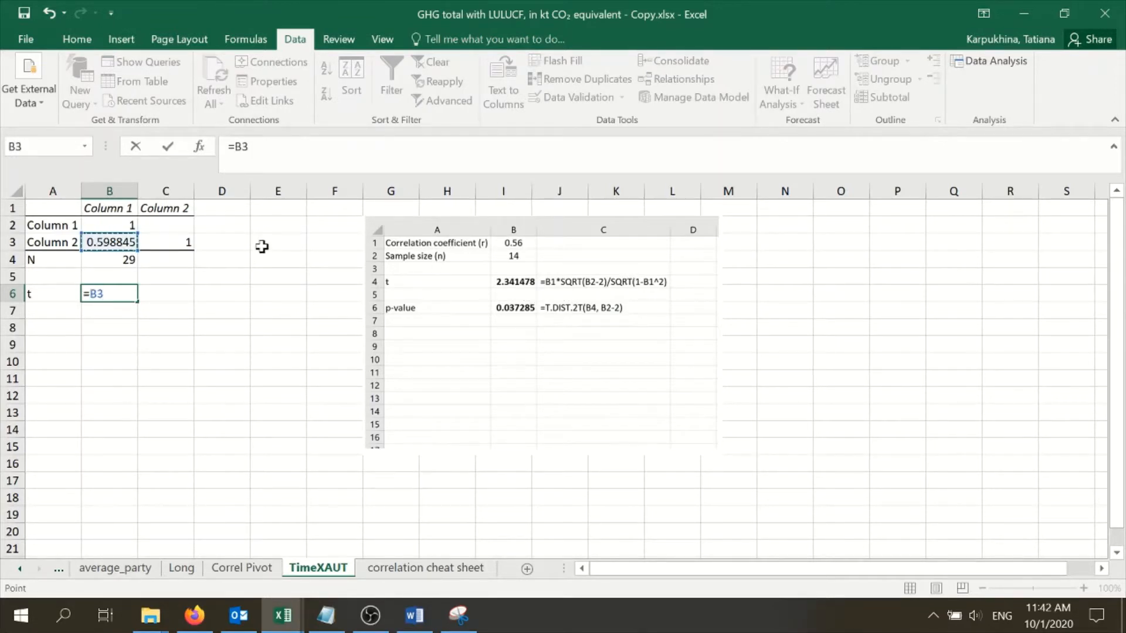
text(*Sq)
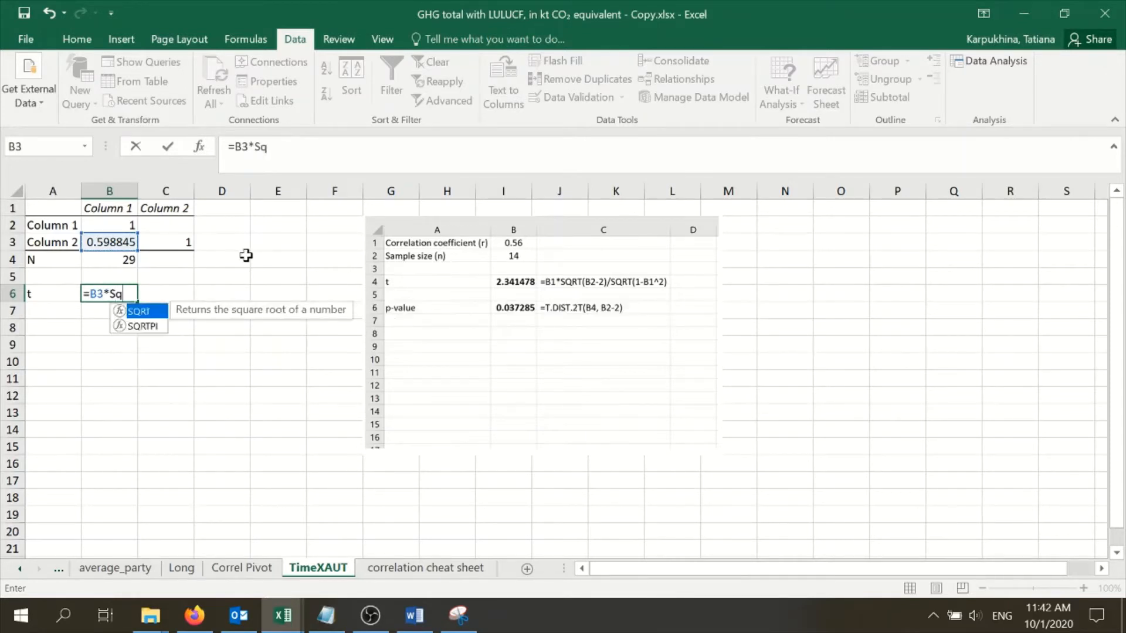
double_click(143, 311)
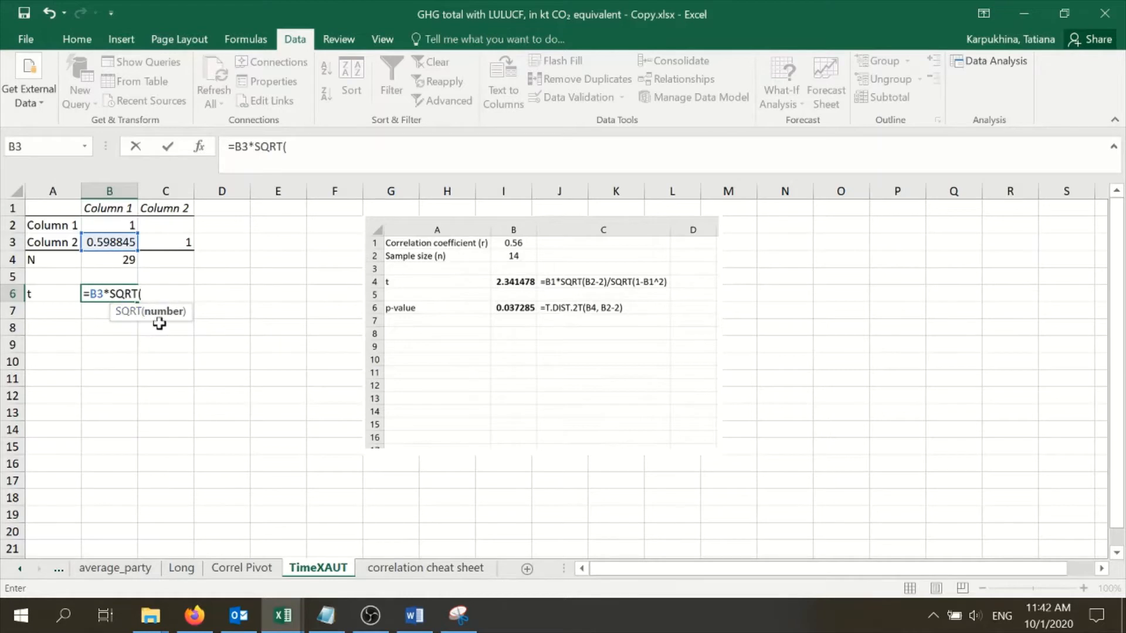
click(121, 260)
text(-)
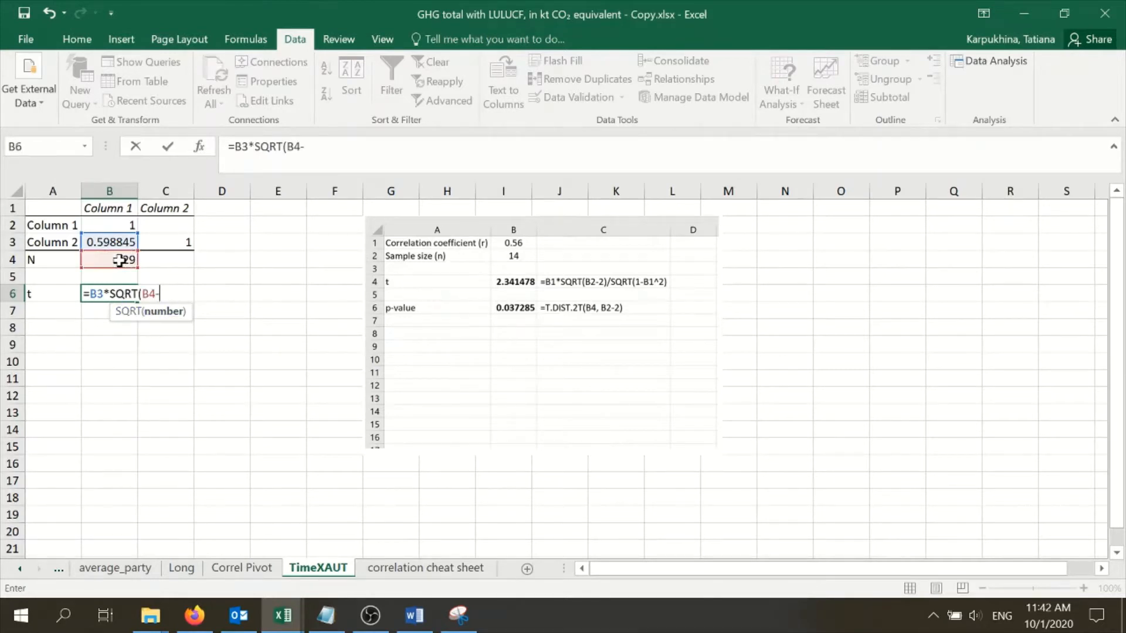
text(2)/)
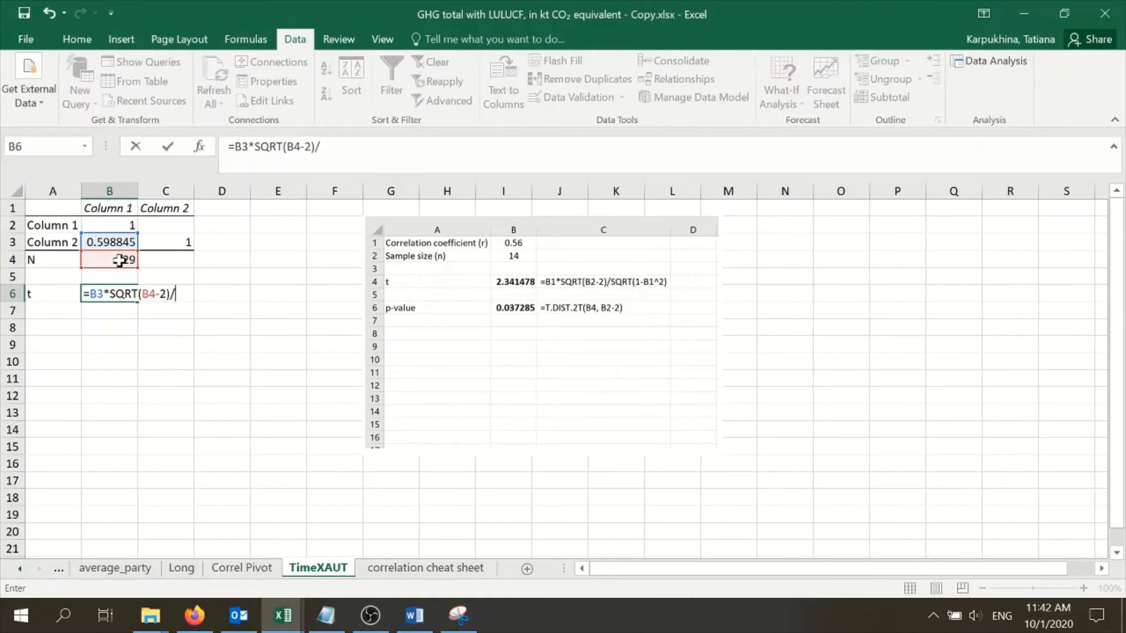
text(SQ)
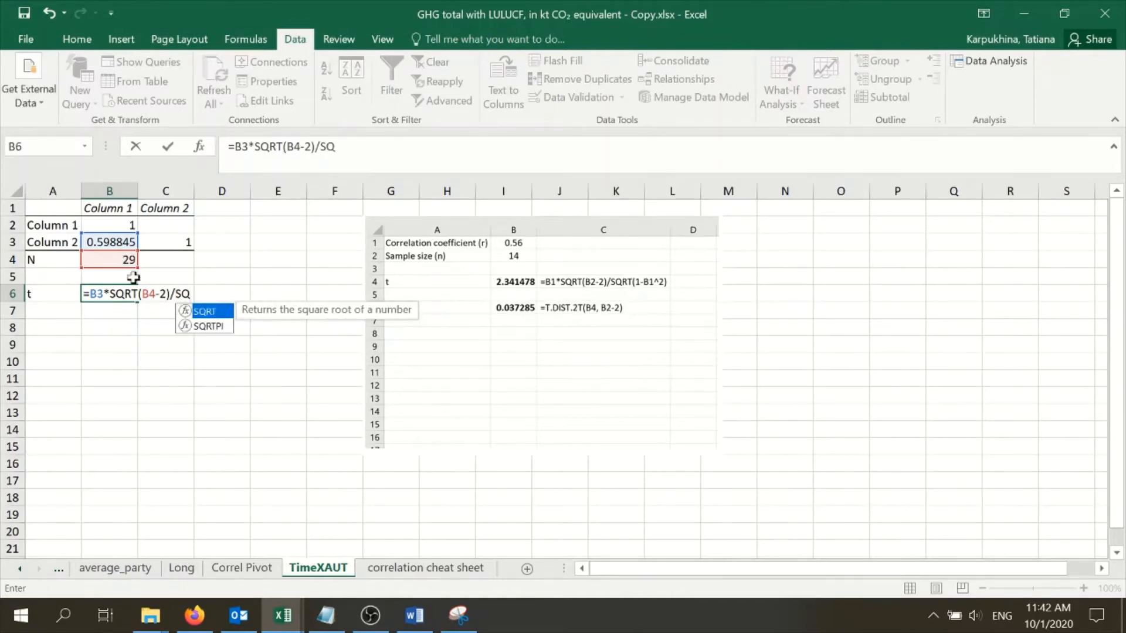
double_click(224, 315)
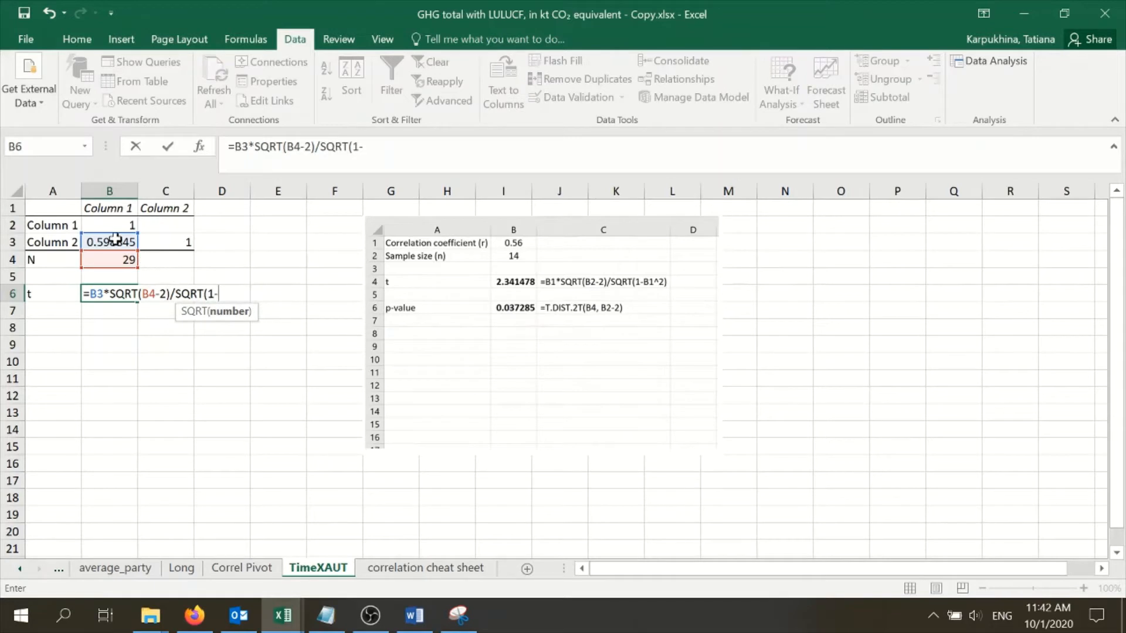
click(124, 242)
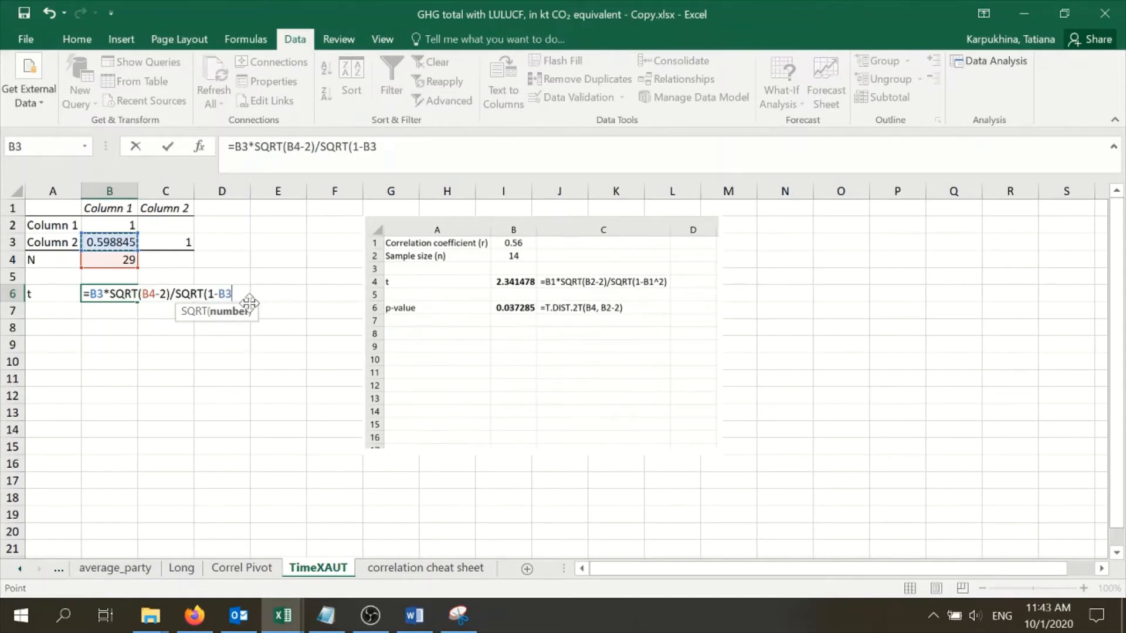
text(^)
text(2))
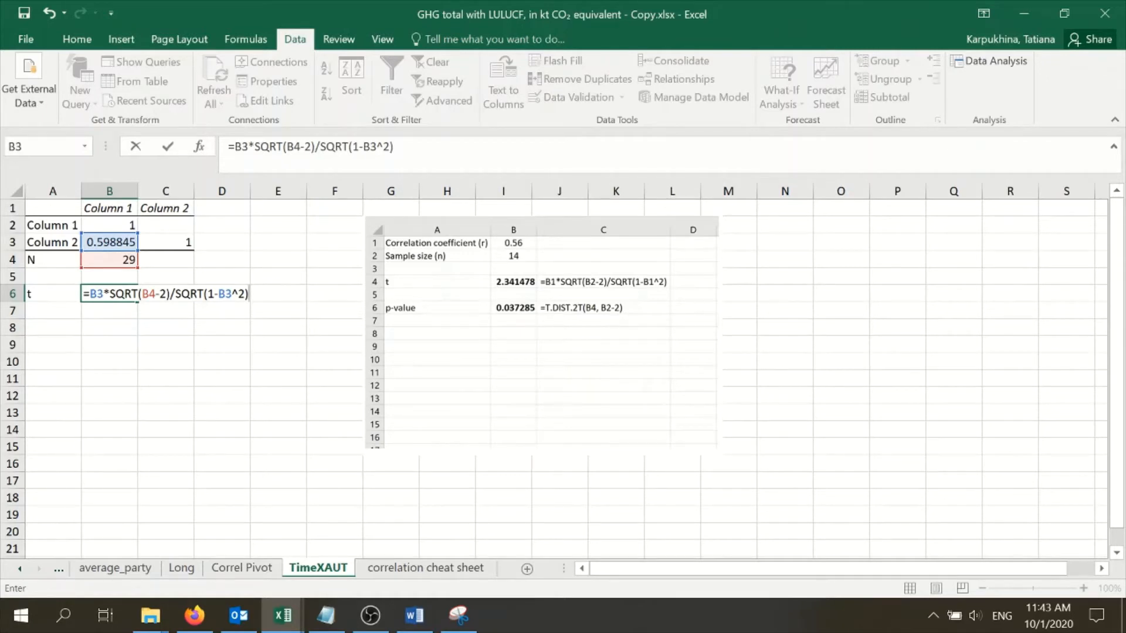
key(Return)
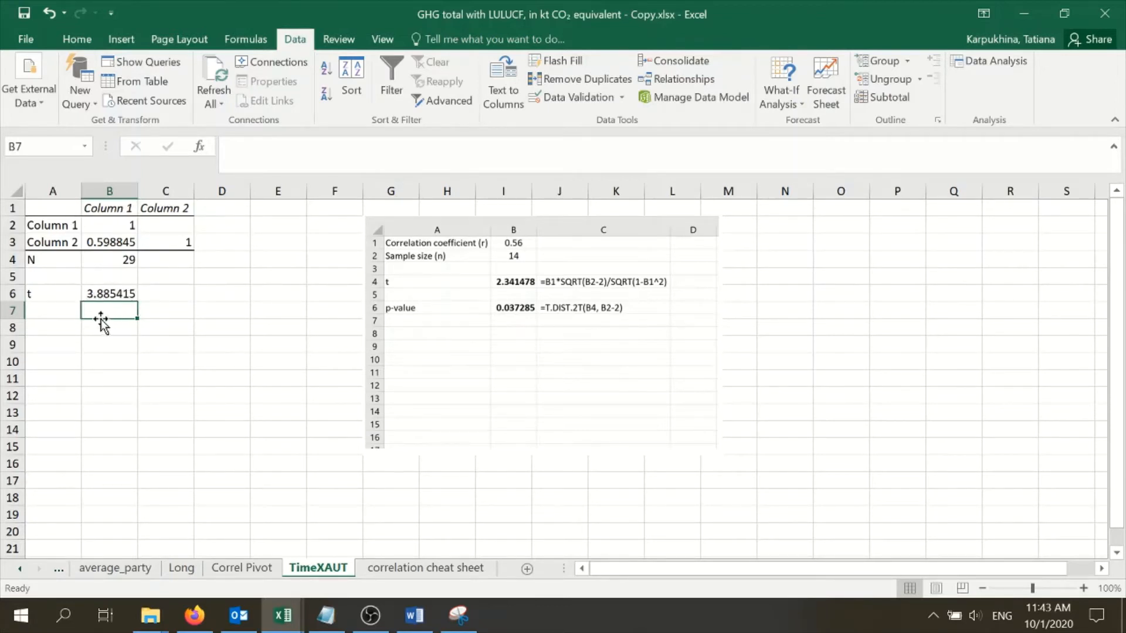
Label cell A7 as p-value, beneath the t label
click(52, 311)
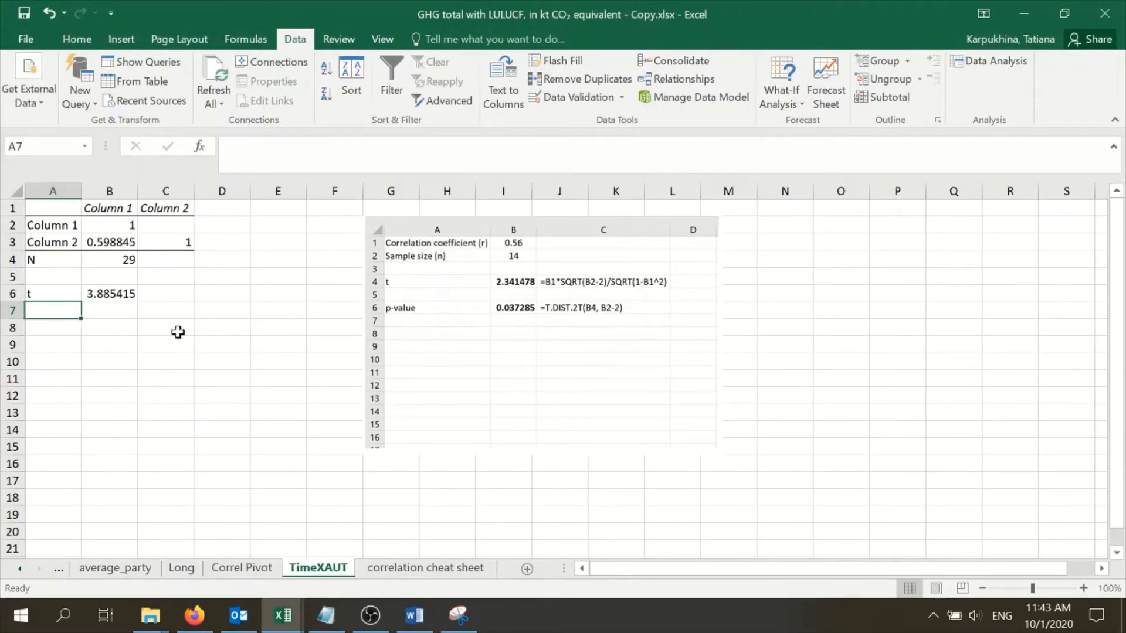
text(p-value)
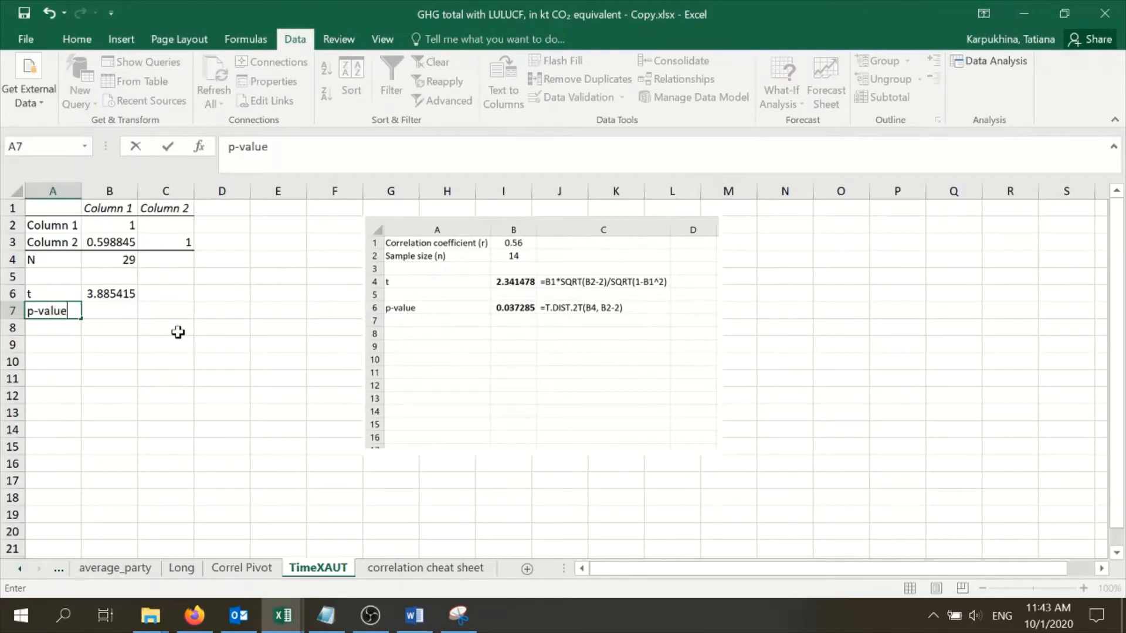
key(Tab)
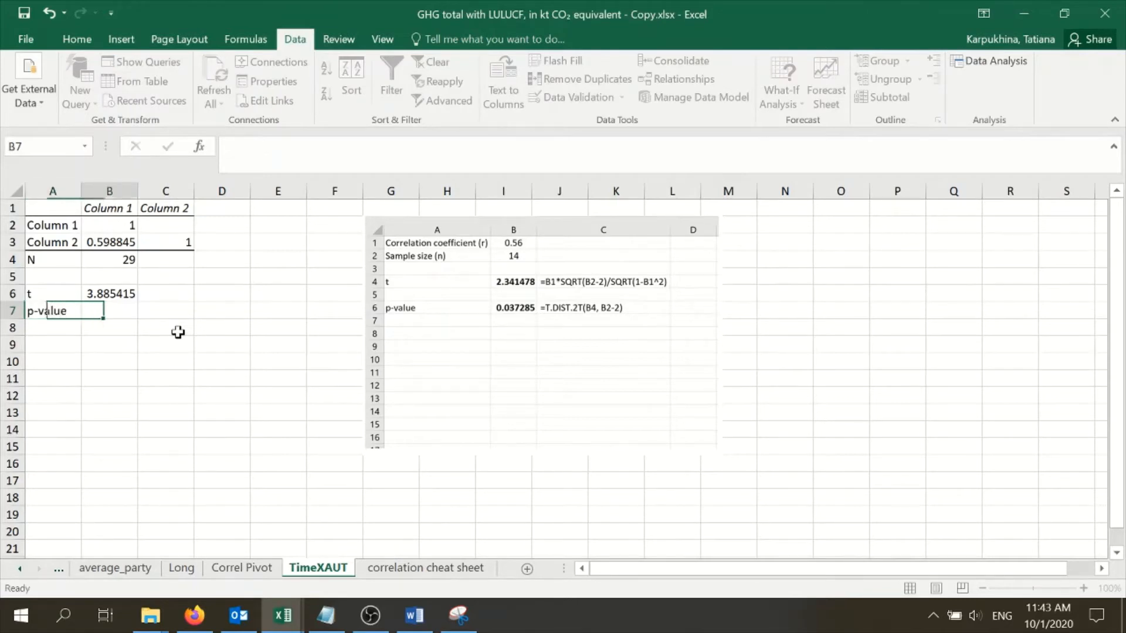
Calculate the two-tailed p-value in B7 with the formula =T.DIST.2T(B6,B4-2)
text(=)
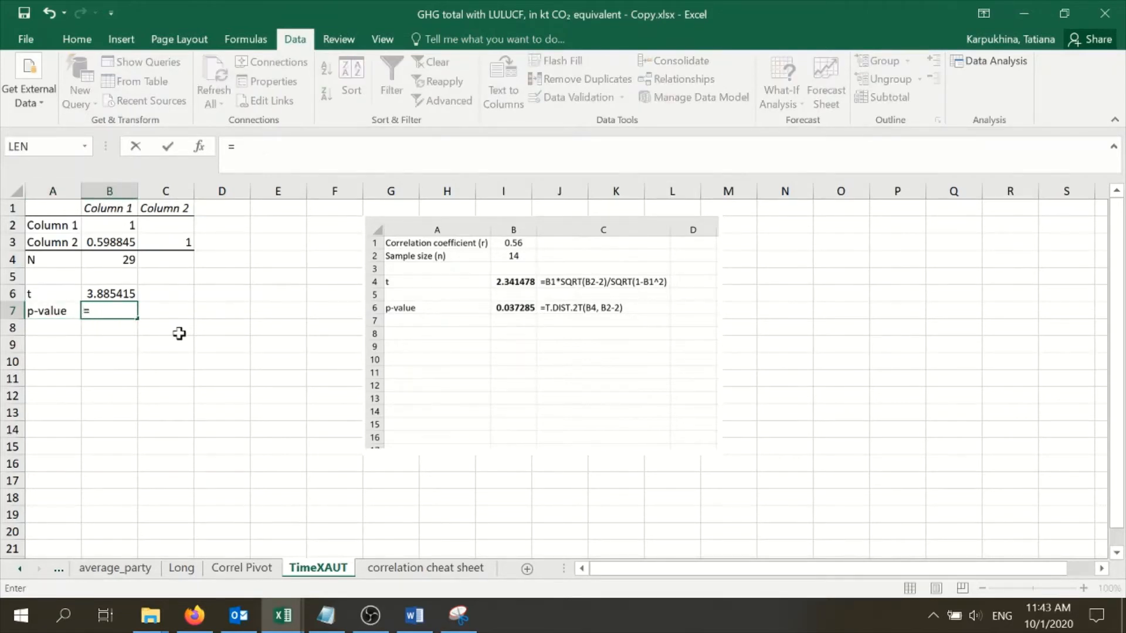
text(T,)
key(BackSpace)
text(.)
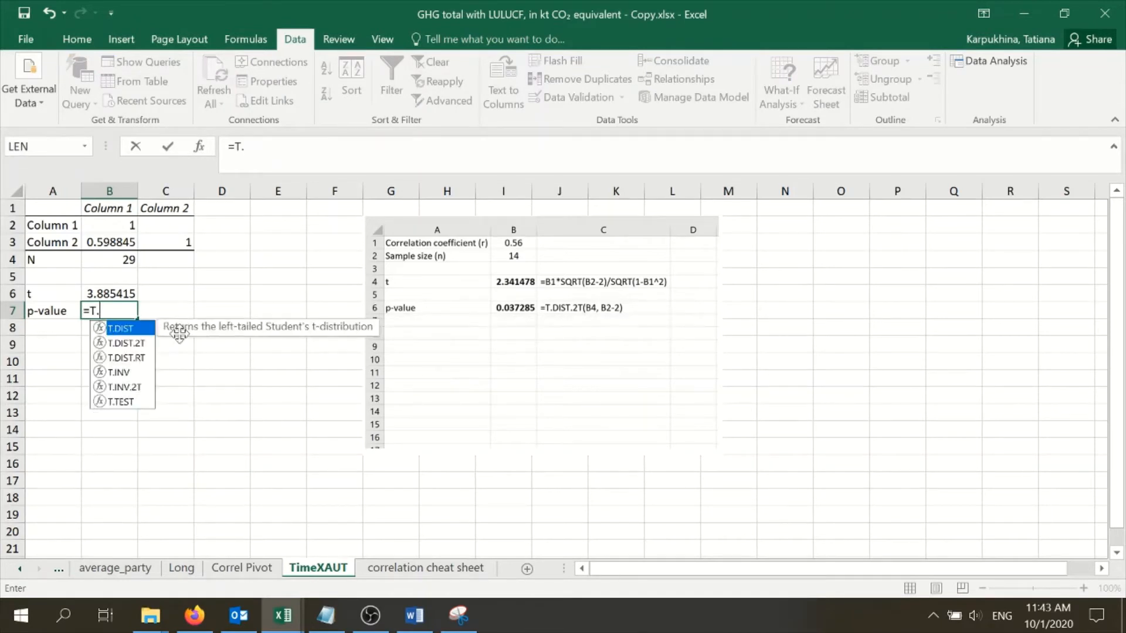
double_click(127, 345)
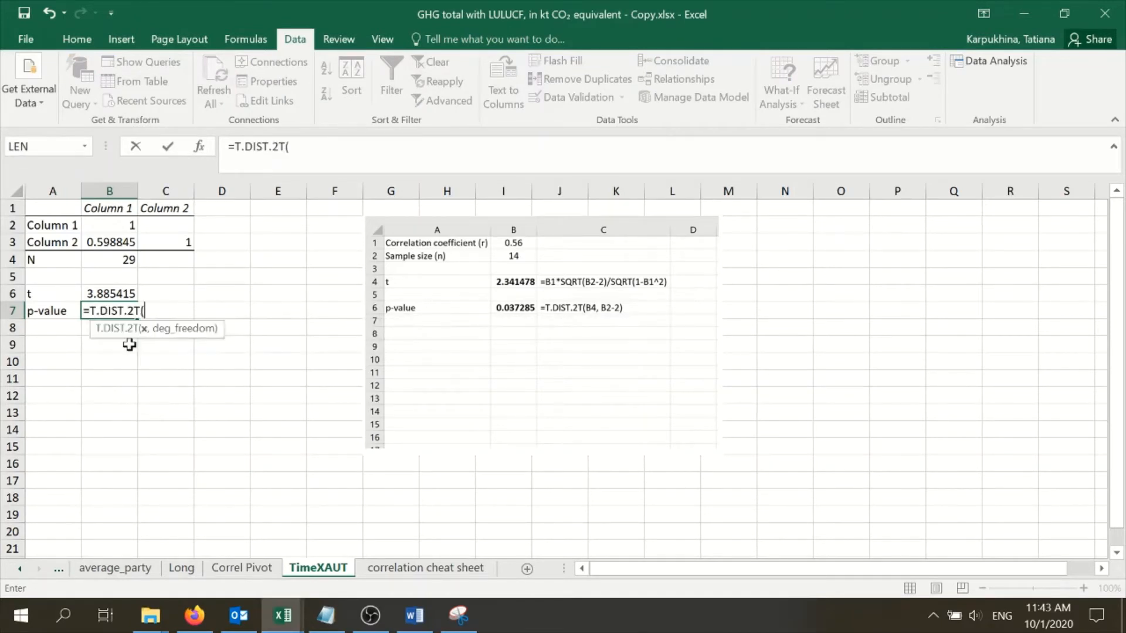
click(111, 296)
text(,)
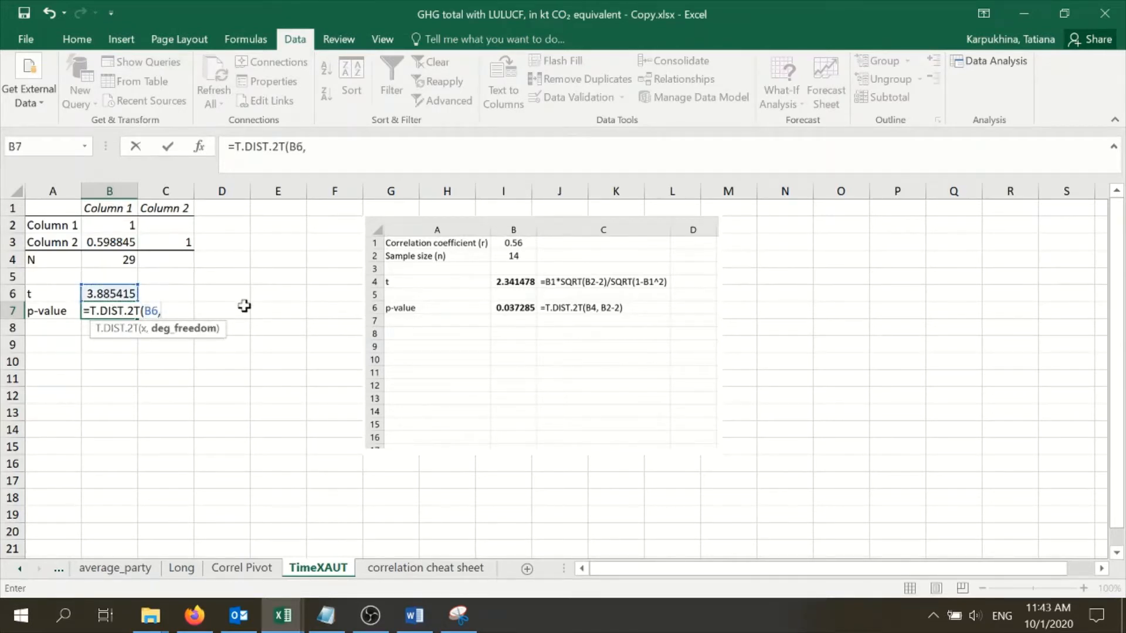
click(126, 261)
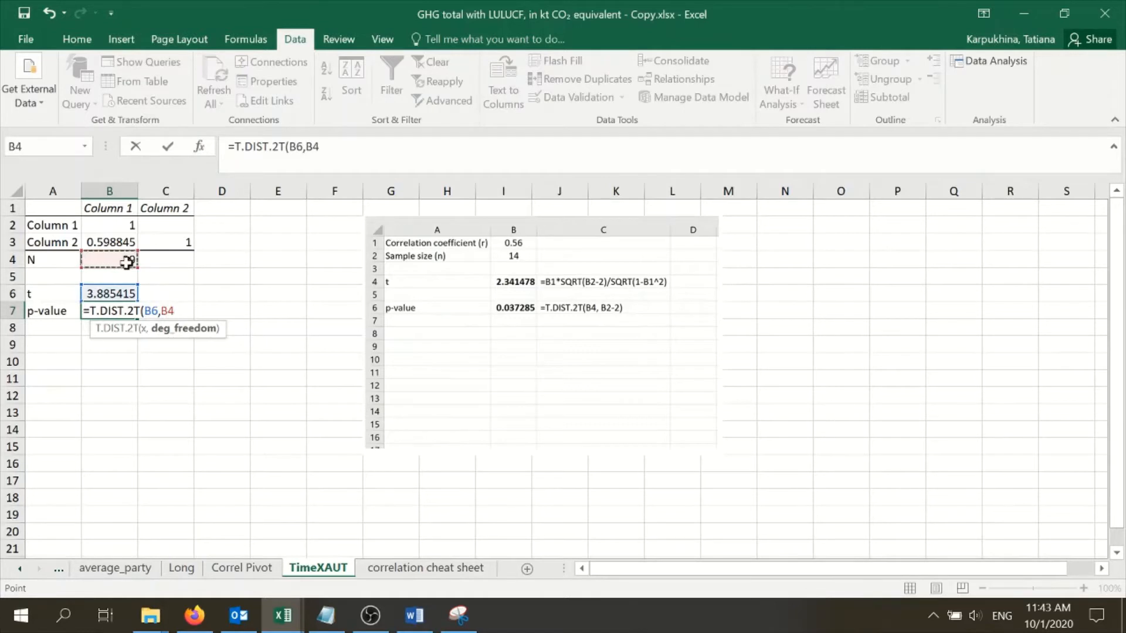
text(-2))
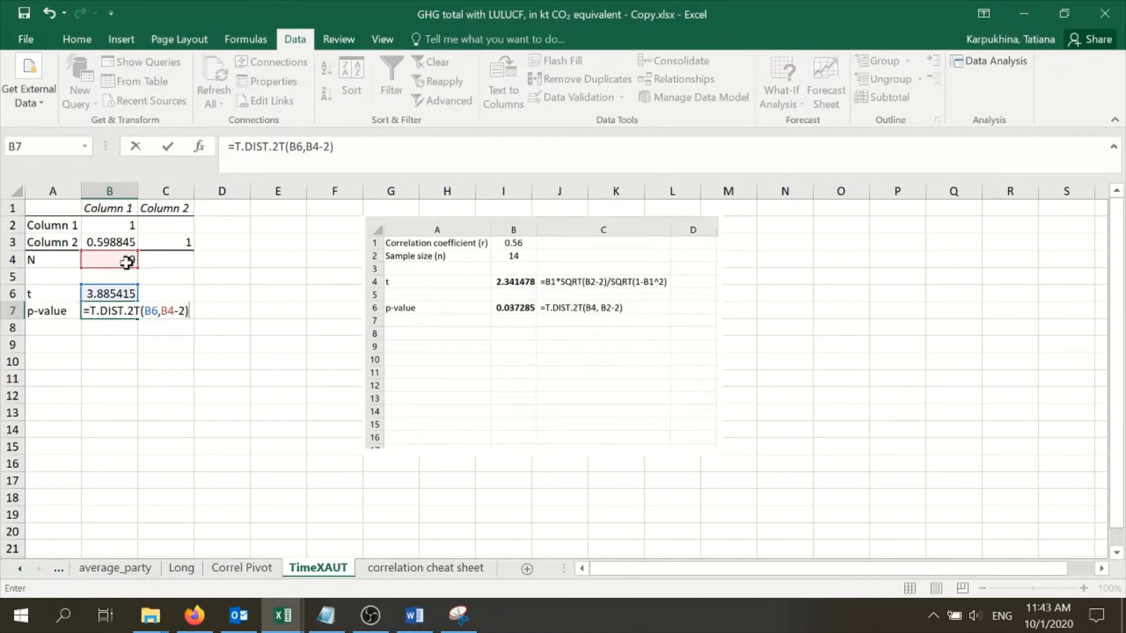
key(Return)
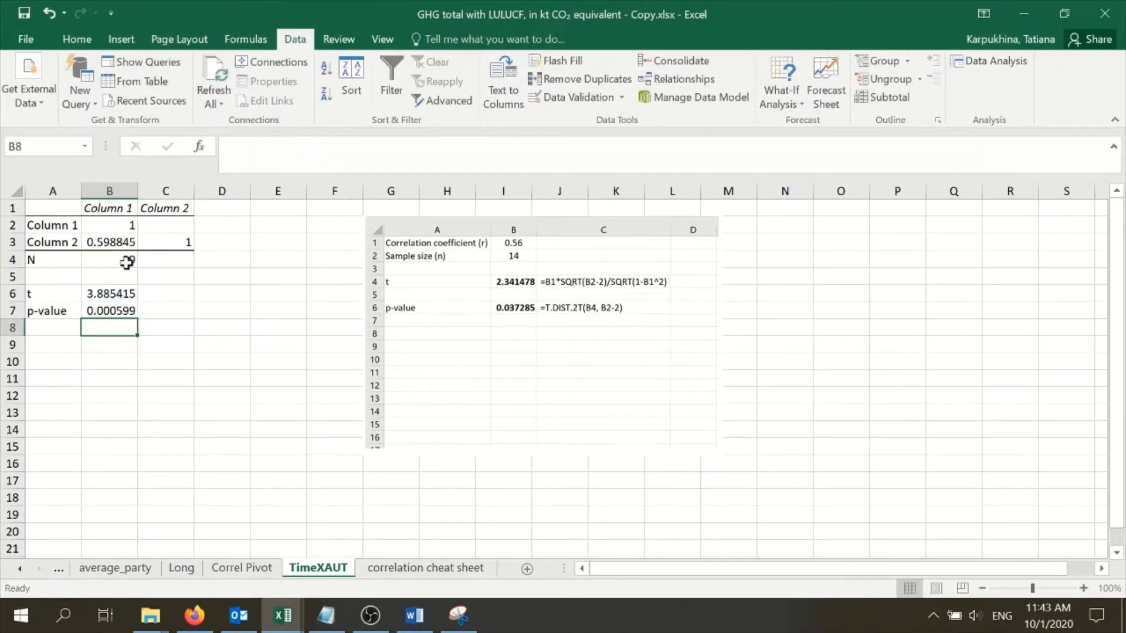
Compare the p-value in B7 with the correlation coefficient in B3, and review Austria's yearly values on the Correl Pivot sheet
click(128, 306)
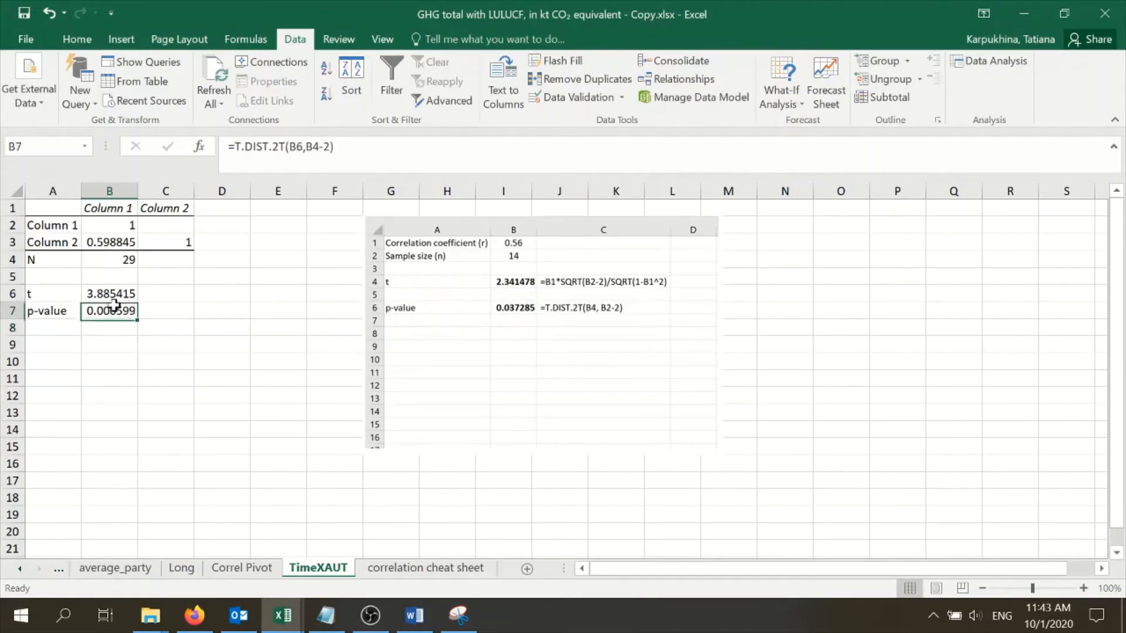
click(101, 244)
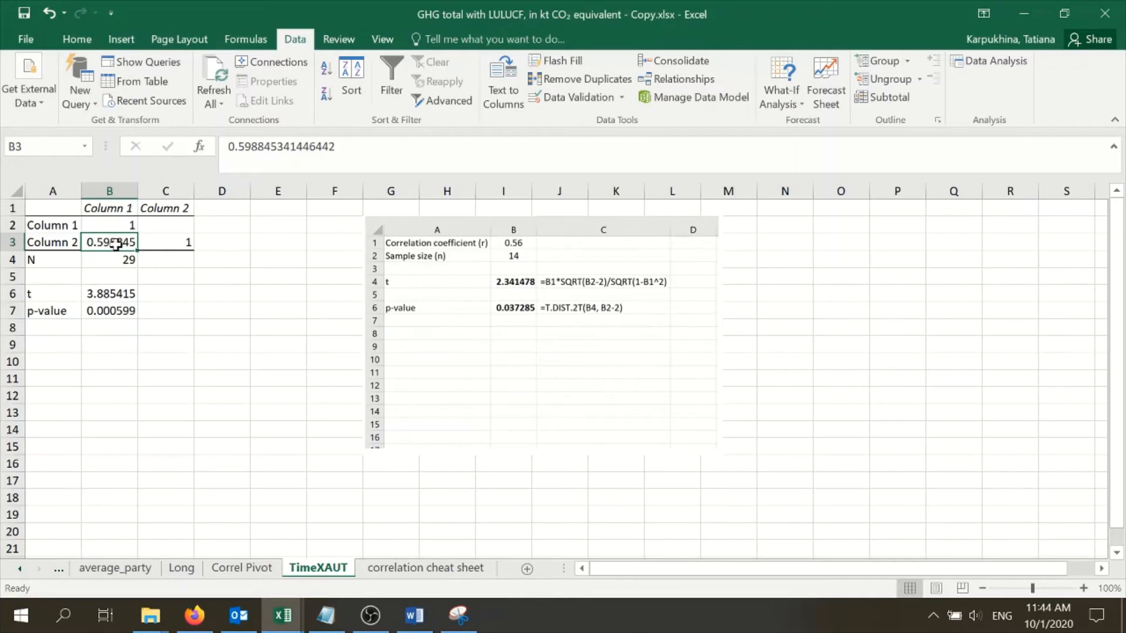
click(118, 310)
click(106, 241)
click(245, 567)
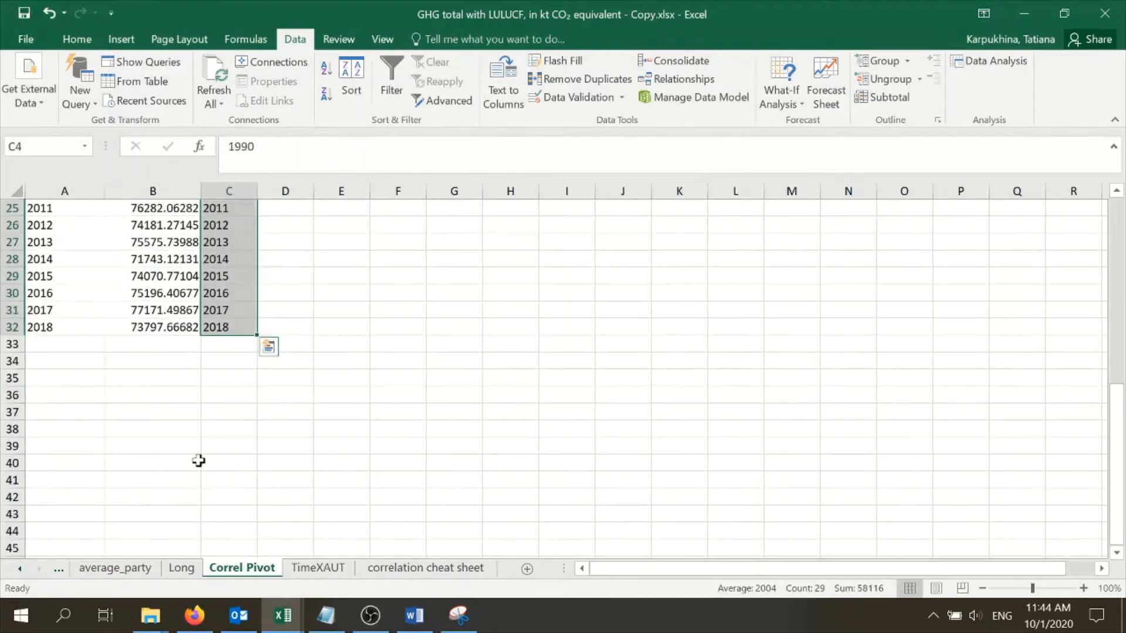
scroll(186, 440, up, 1)
scroll(216, 396, up, 7)
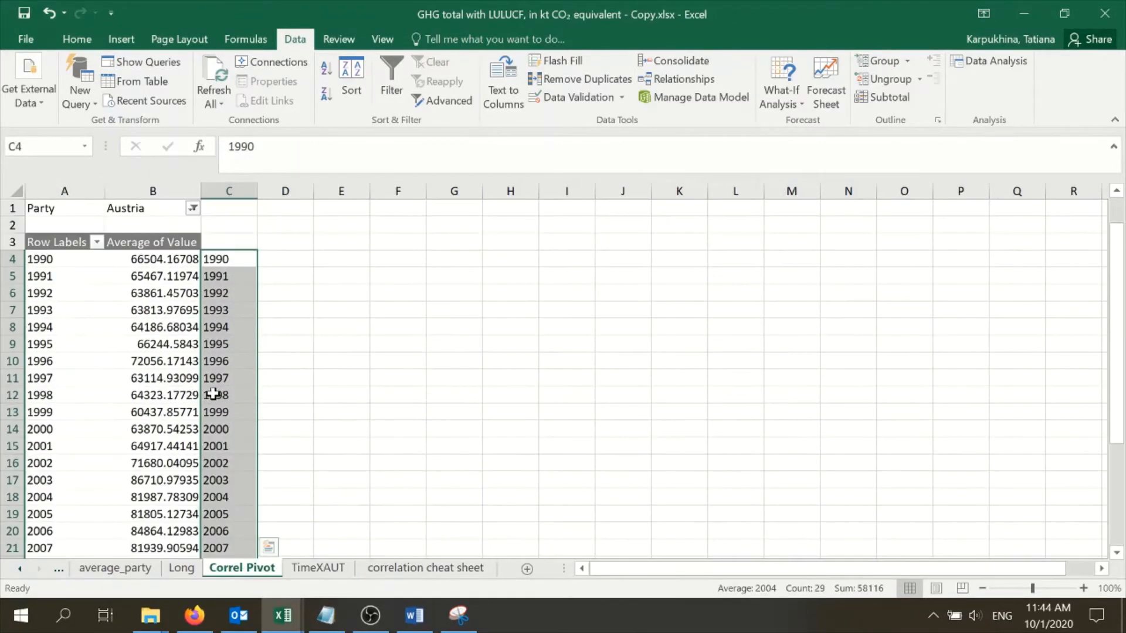
scroll(219, 312, down, 5)
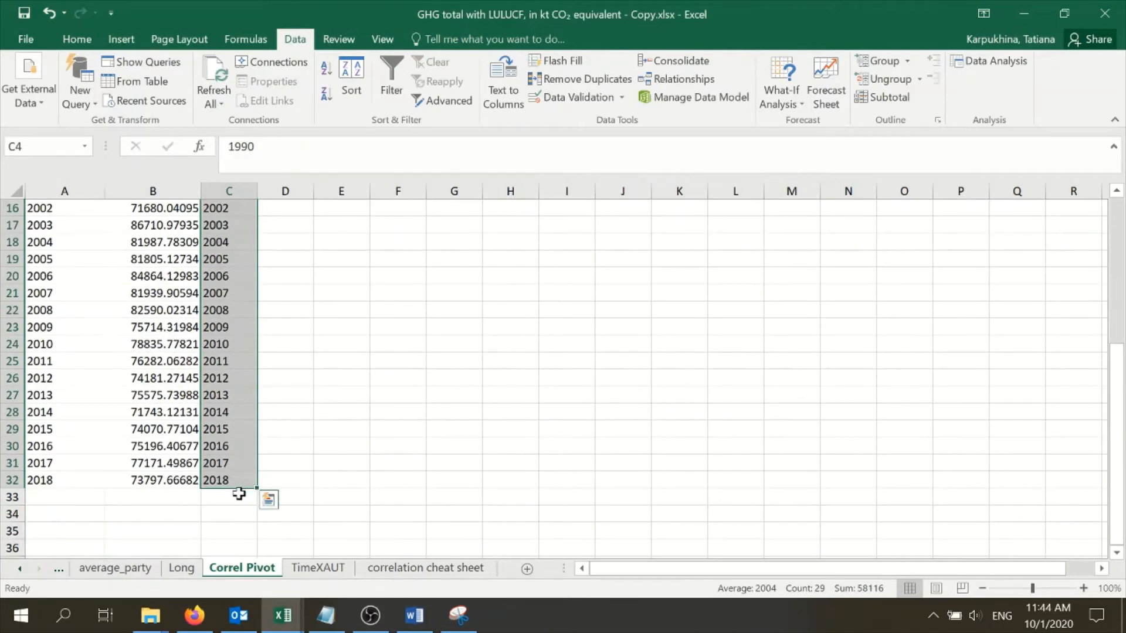
scroll(241, 487, up, 5)
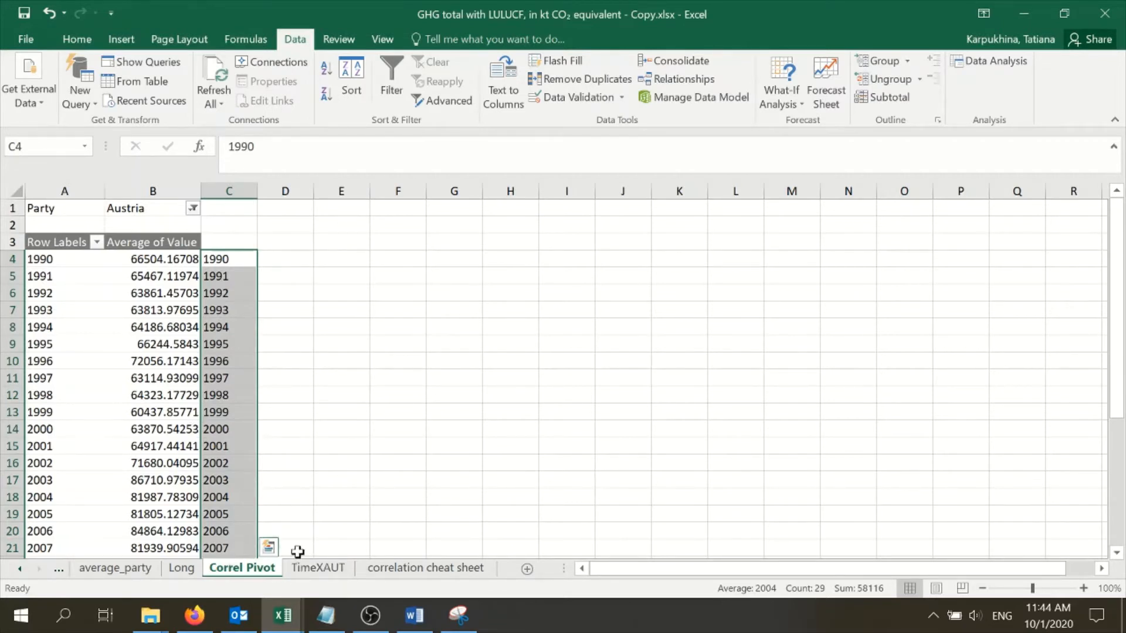
click(307, 570)
On the Correl Pivot sheet, delete the copied years in column C from C4 down to C32
click(242, 568)
click(158, 331)
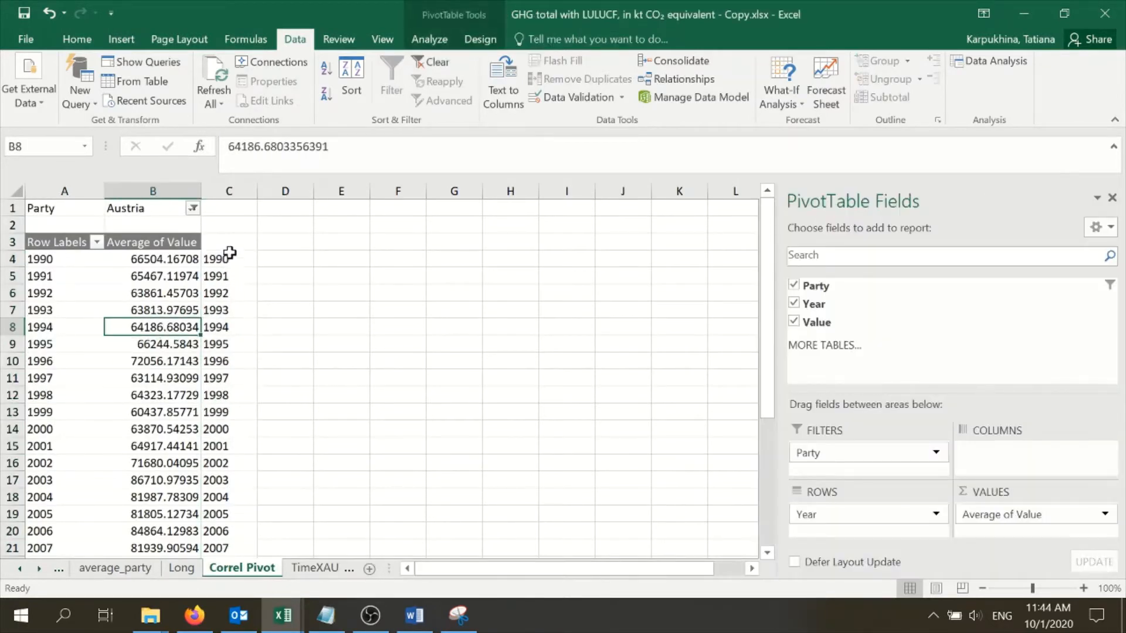
click(229, 253)
key(ctrl+shift+Down)
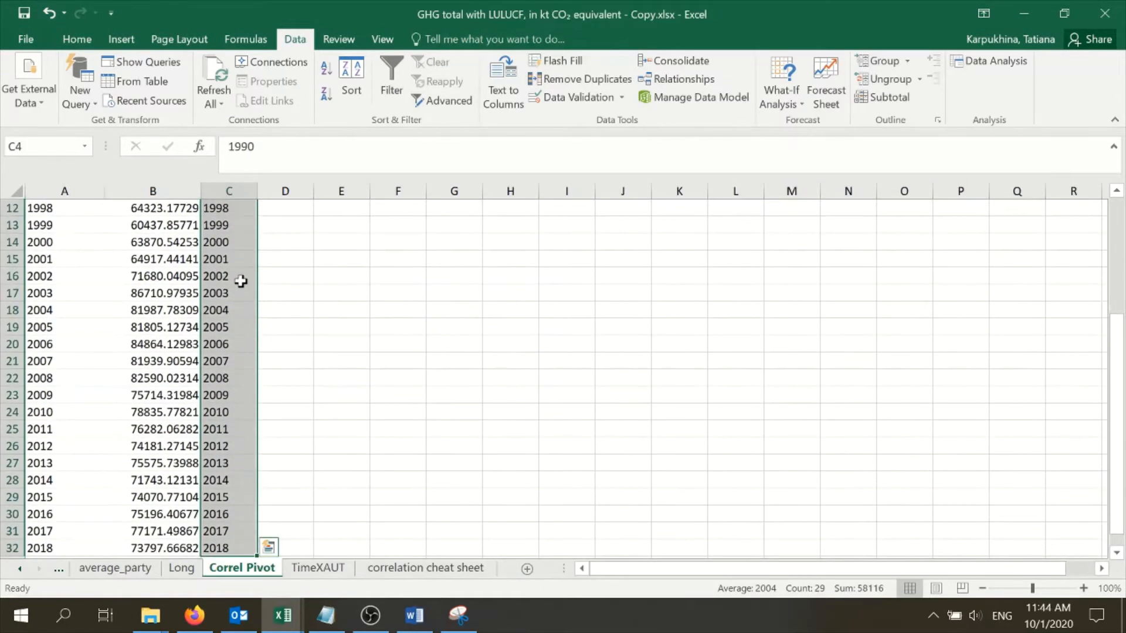
key(Delete)
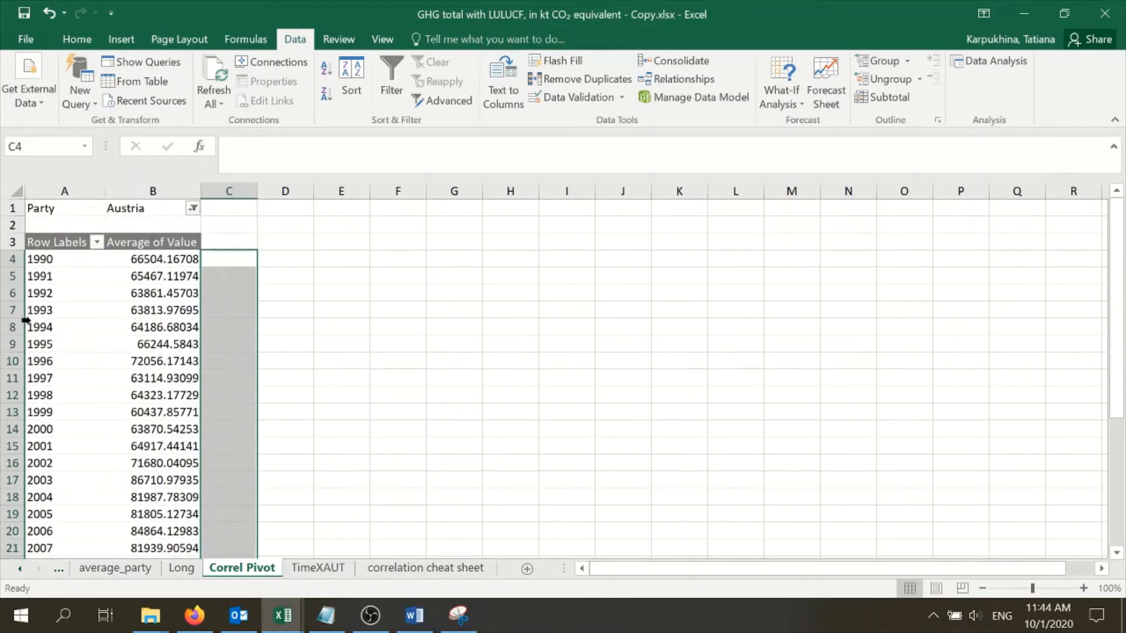
Move the Party field of the pivot table from the filters to the columns
click(158, 328)
drag(853, 456, 1027, 448)
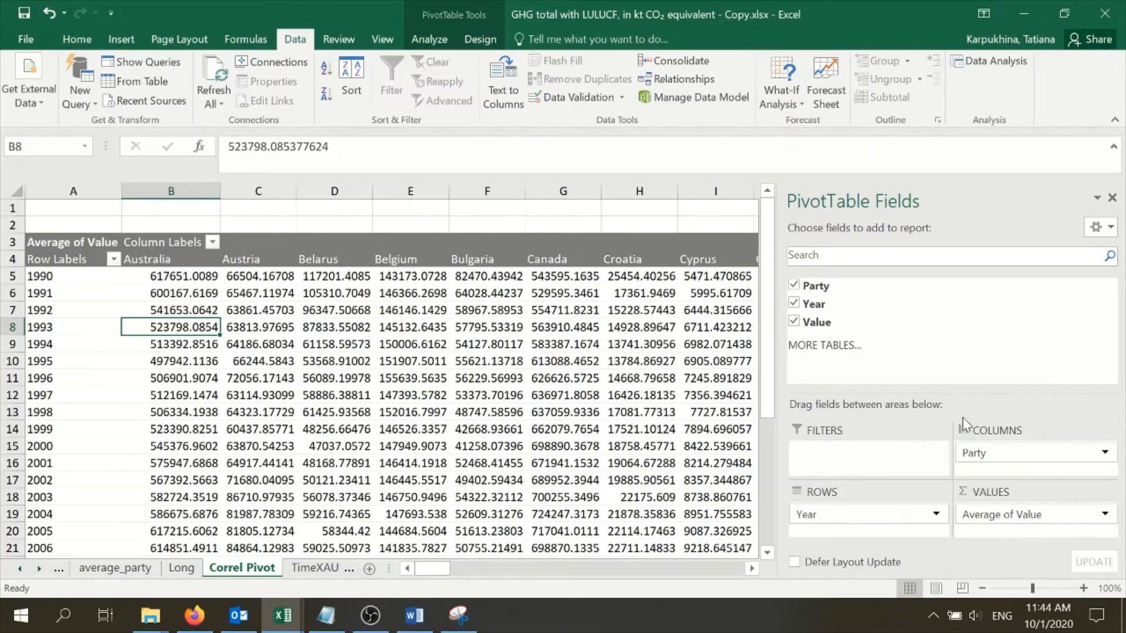
drag(454, 571, 384, 539)
Filter the pivot table's Party column labels to show only Austria, Germany and Russian Federation
click(211, 243)
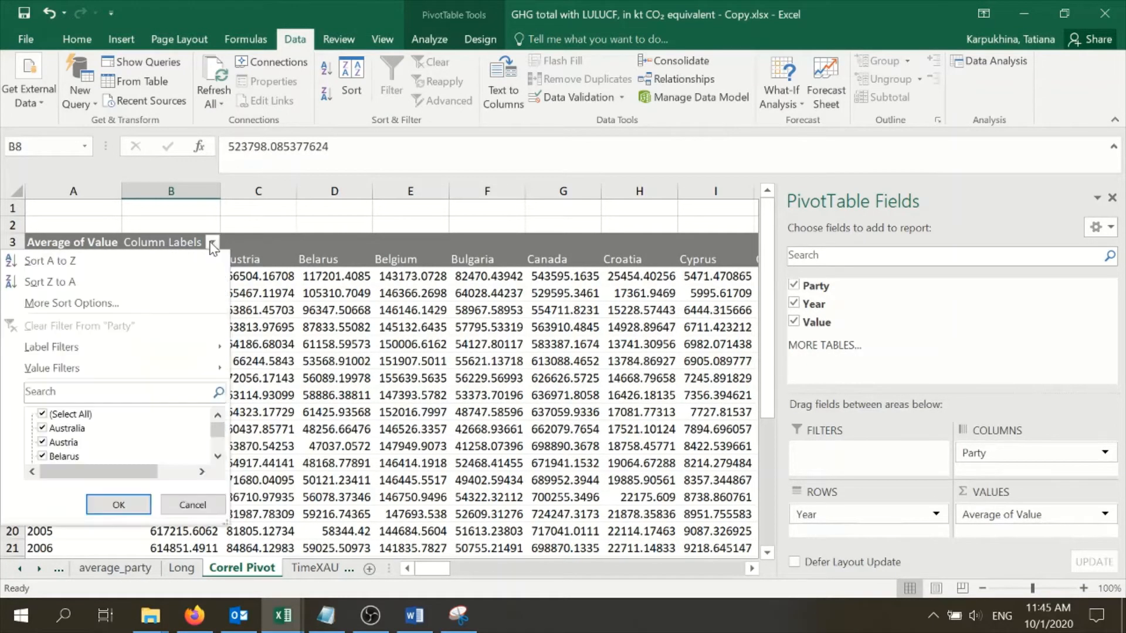
click(41, 415)
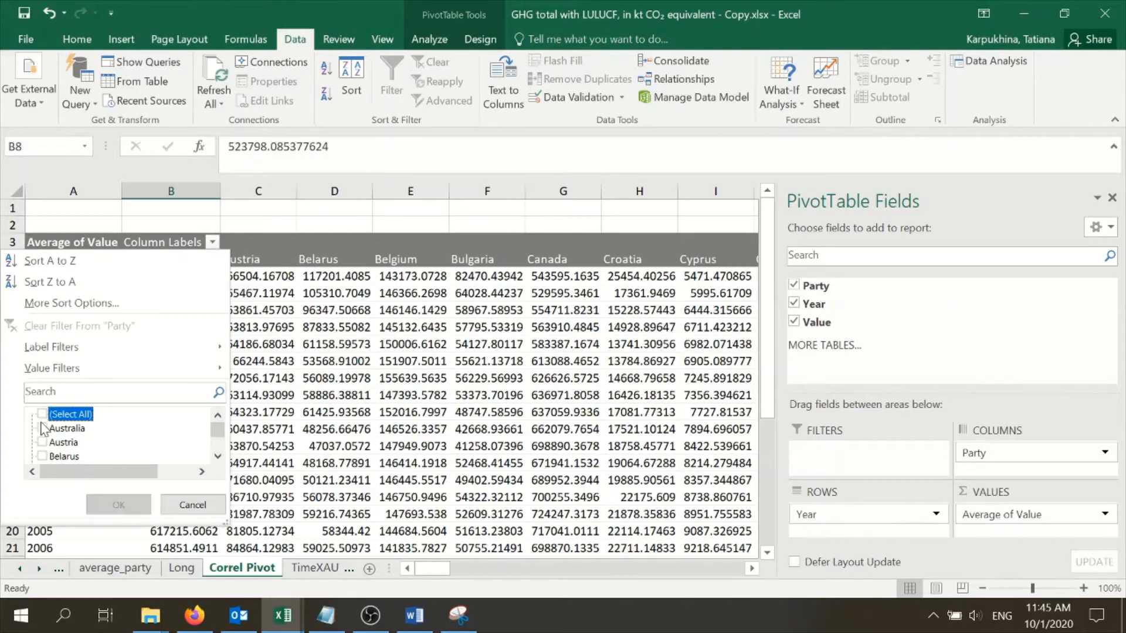
click(44, 443)
scroll(129, 449, down, 1)
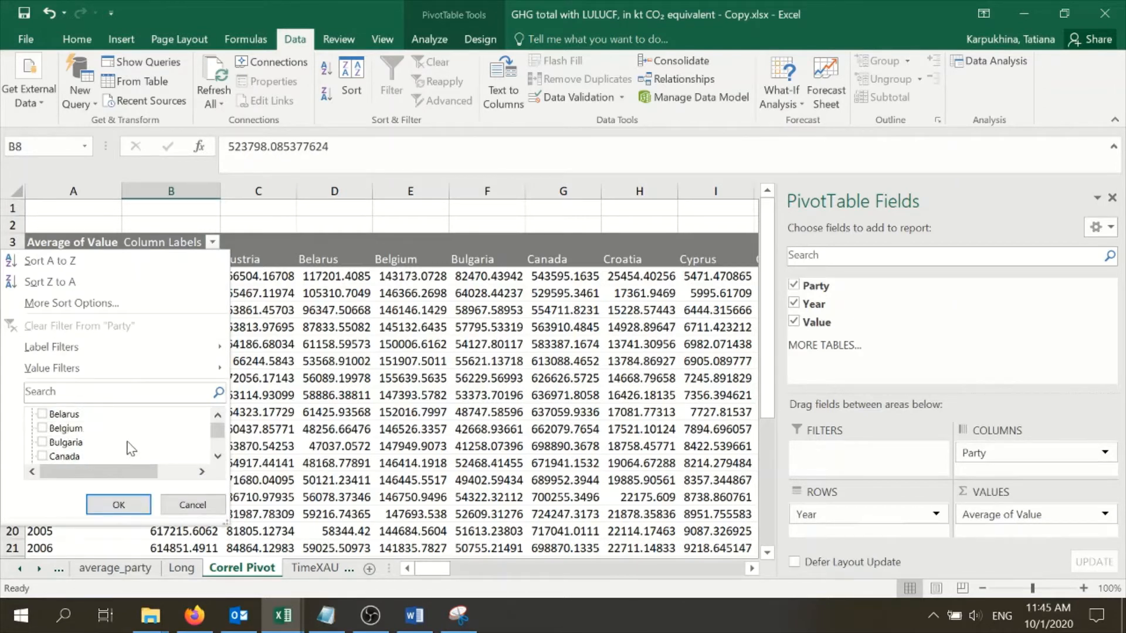
scroll(132, 448, down, 4)
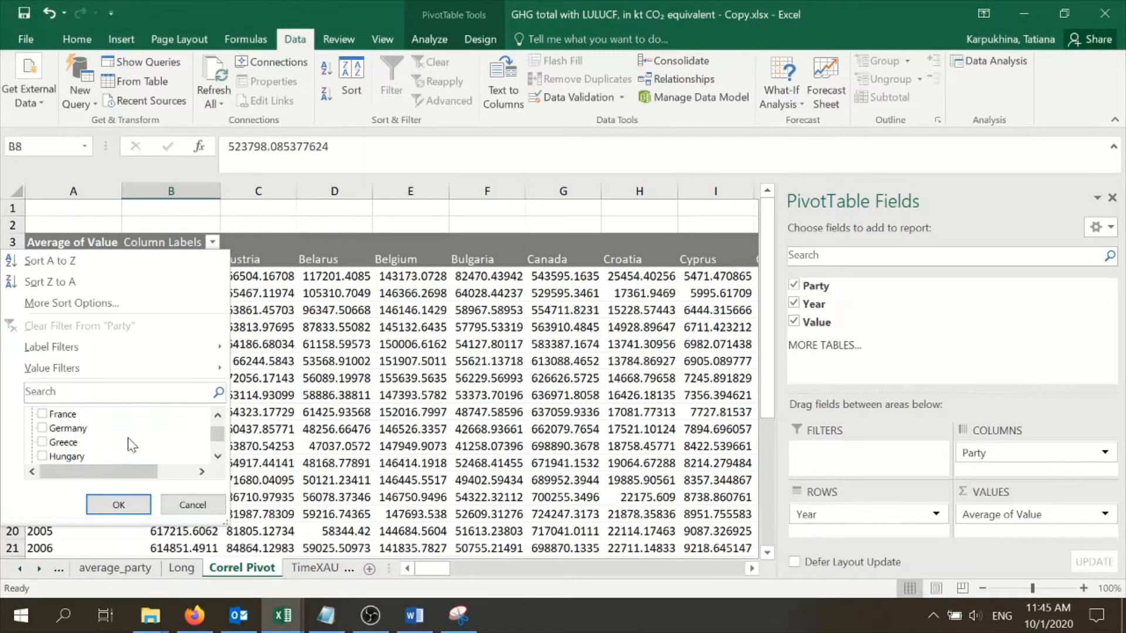
click(42, 428)
scroll(146, 448, down, 5)
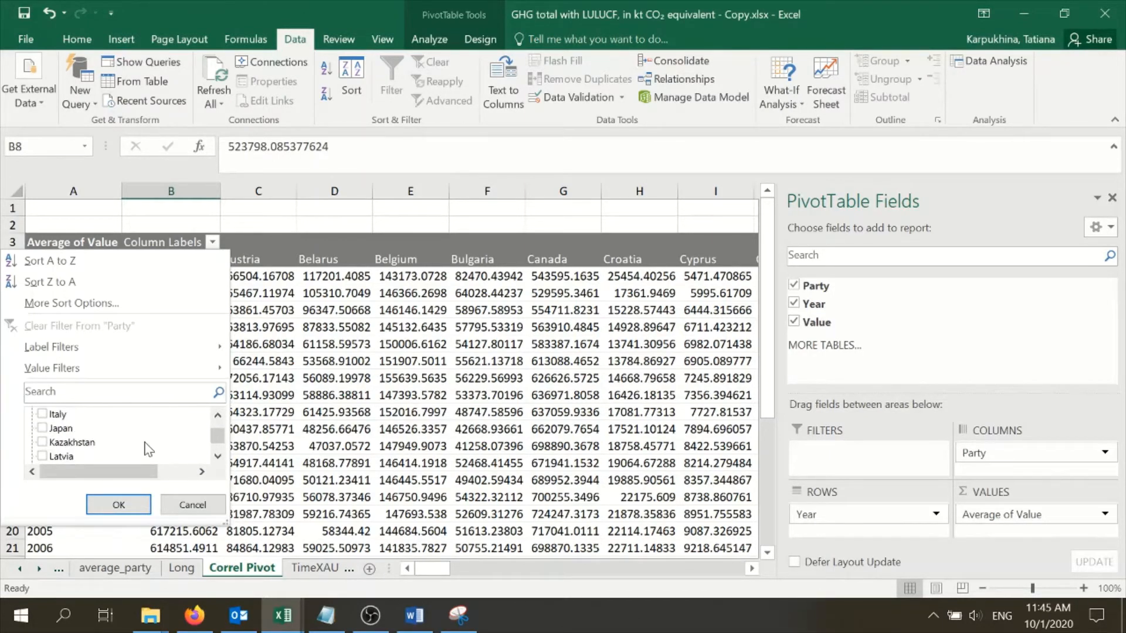
scroll(151, 445, down, 2)
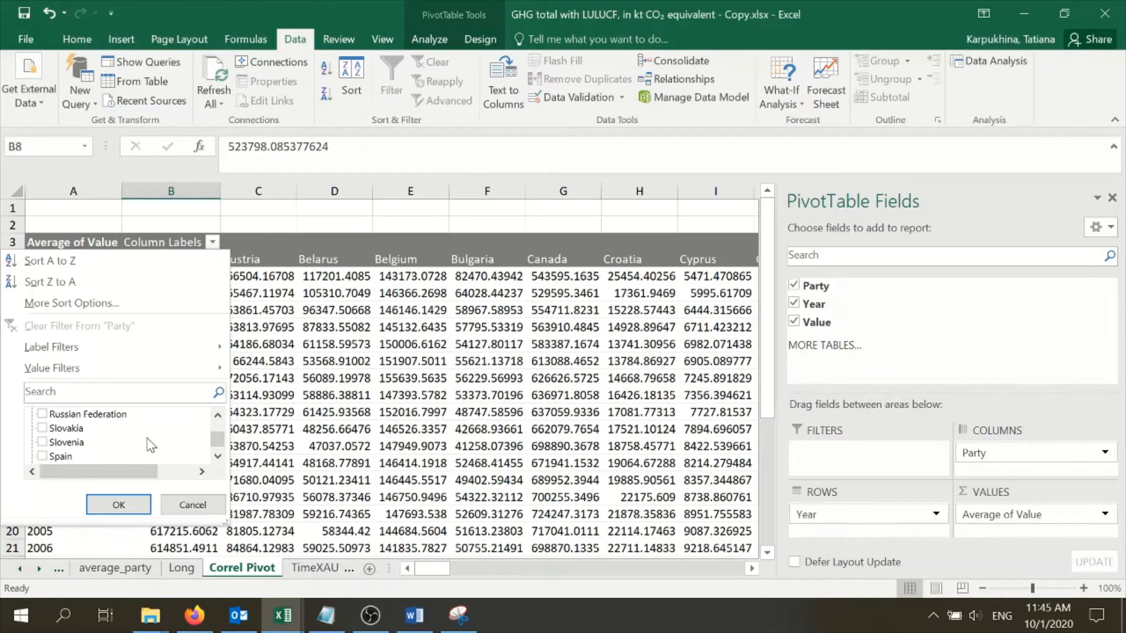
click(43, 415)
scroll(126, 432, down, 1)
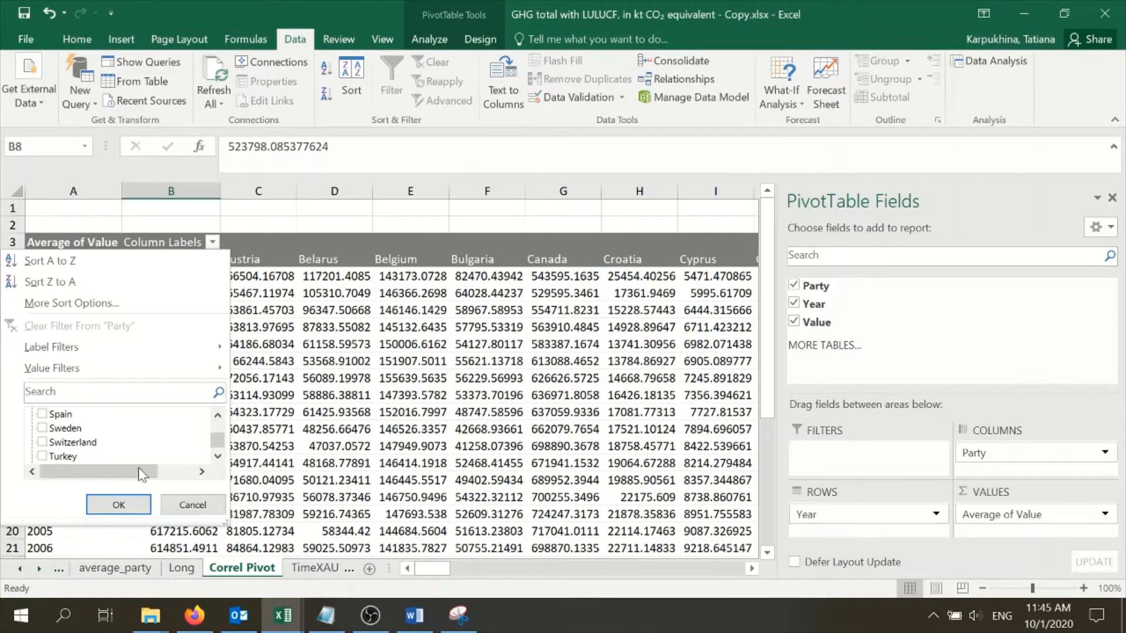
click(144, 505)
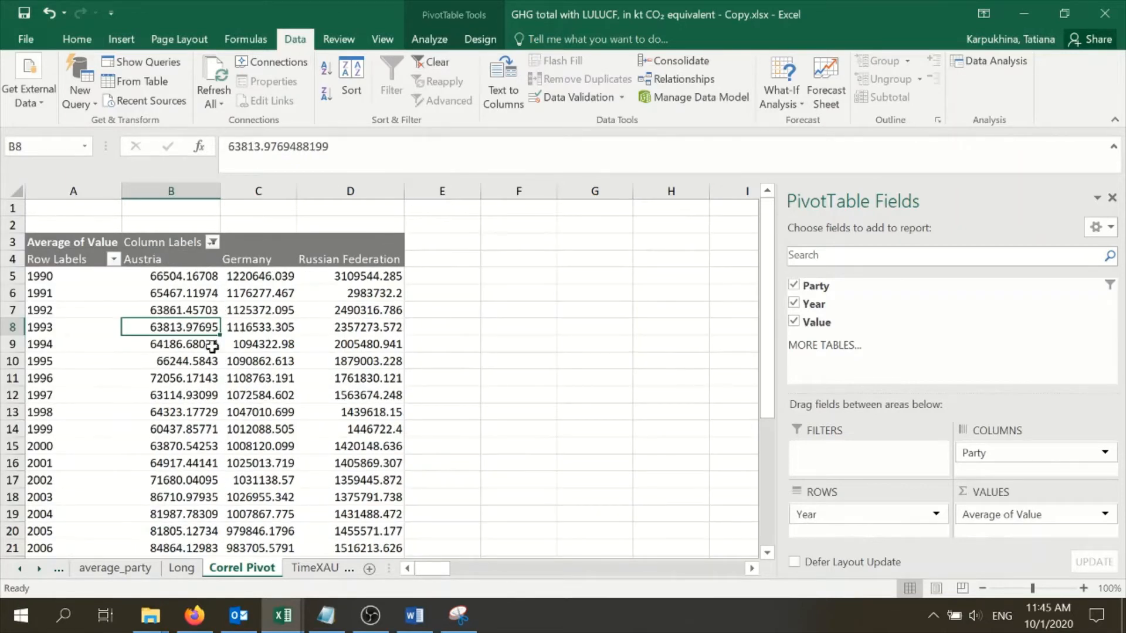
scroll(339, 357, down, 2)
scroll(339, 357, up, 2)
Rename the pivot table's row header in A4 as Year
click(79, 259)
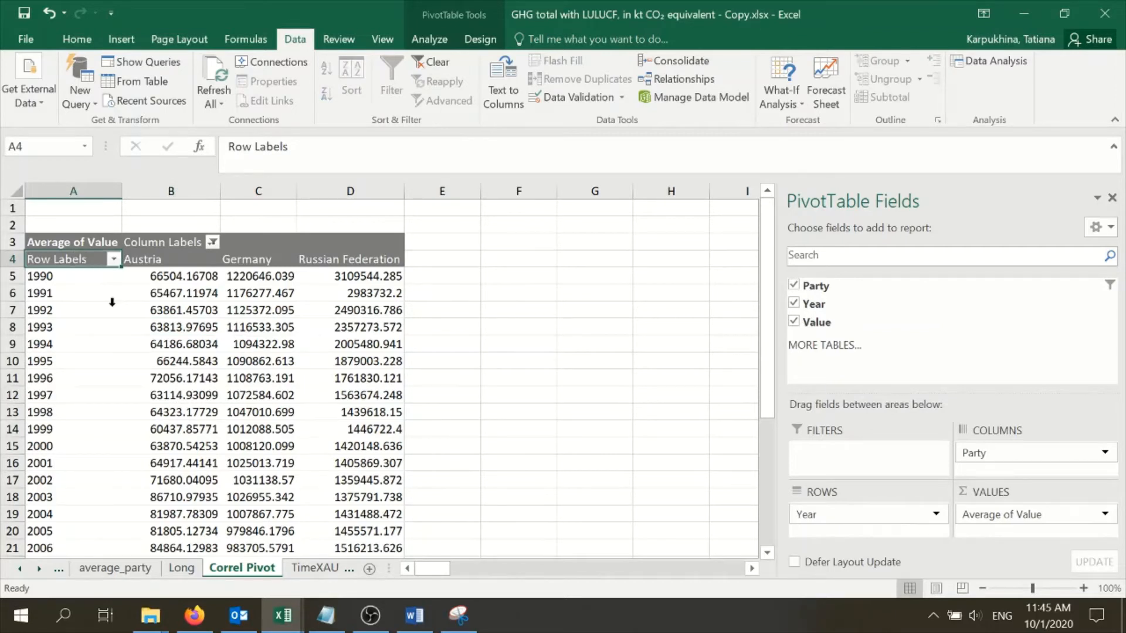
key(F2)
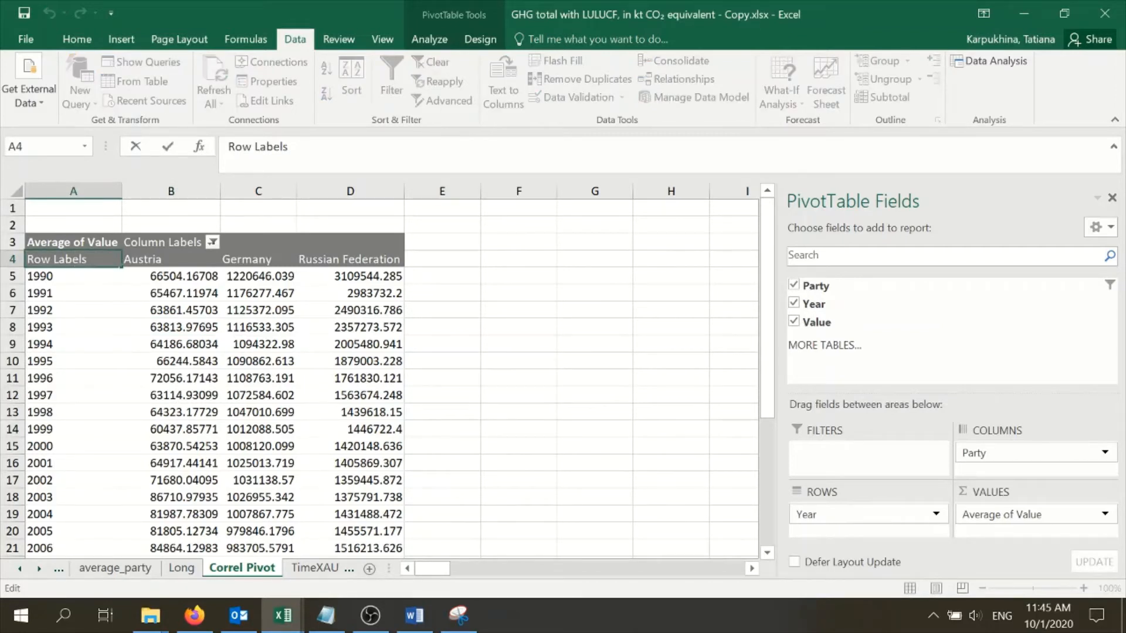
drag(89, 259, 19, 259)
text(Year)
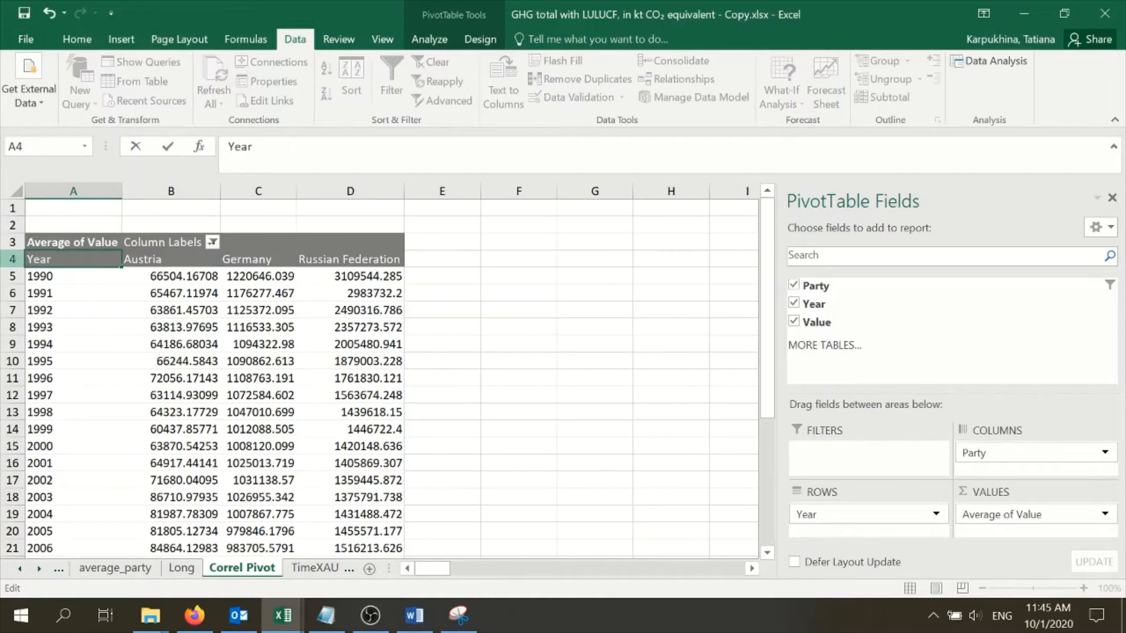
click(371, 340)
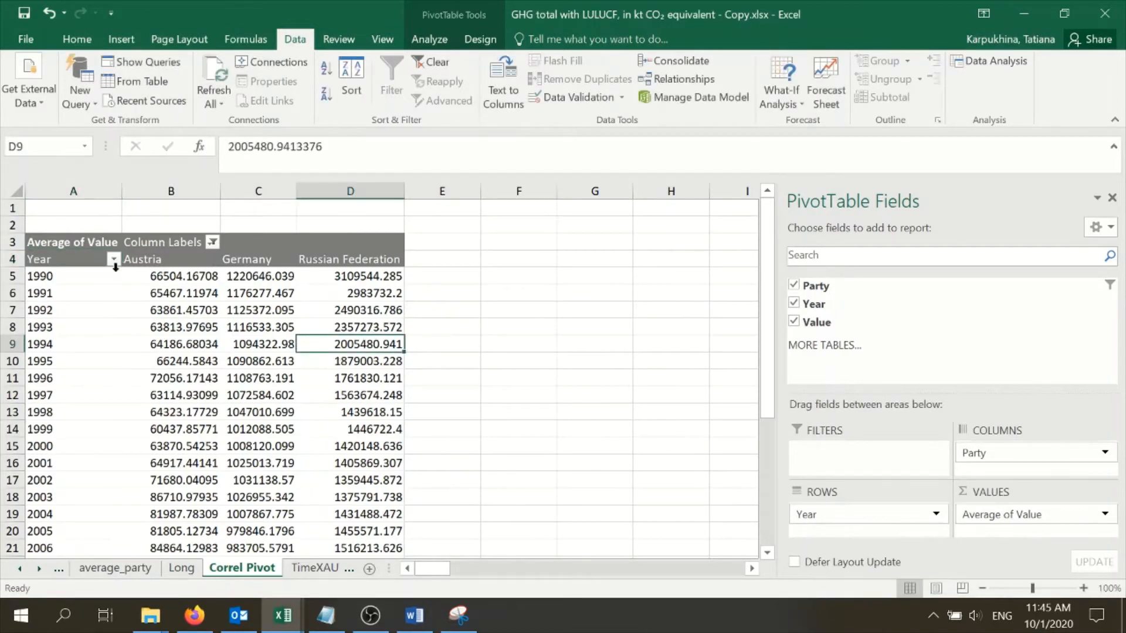
Start a Correlation analysis from the data analysis tools and set its input range to $A$4:$D$33
drag(77, 259, 356, 533)
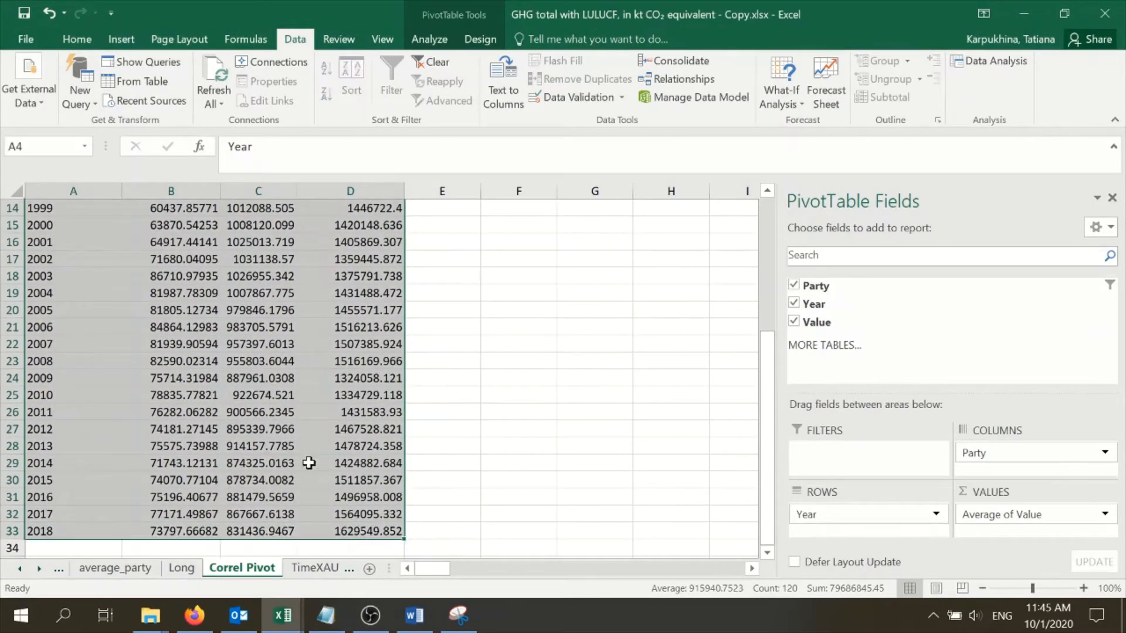
scroll(283, 345, up, 5)
click(283, 345)
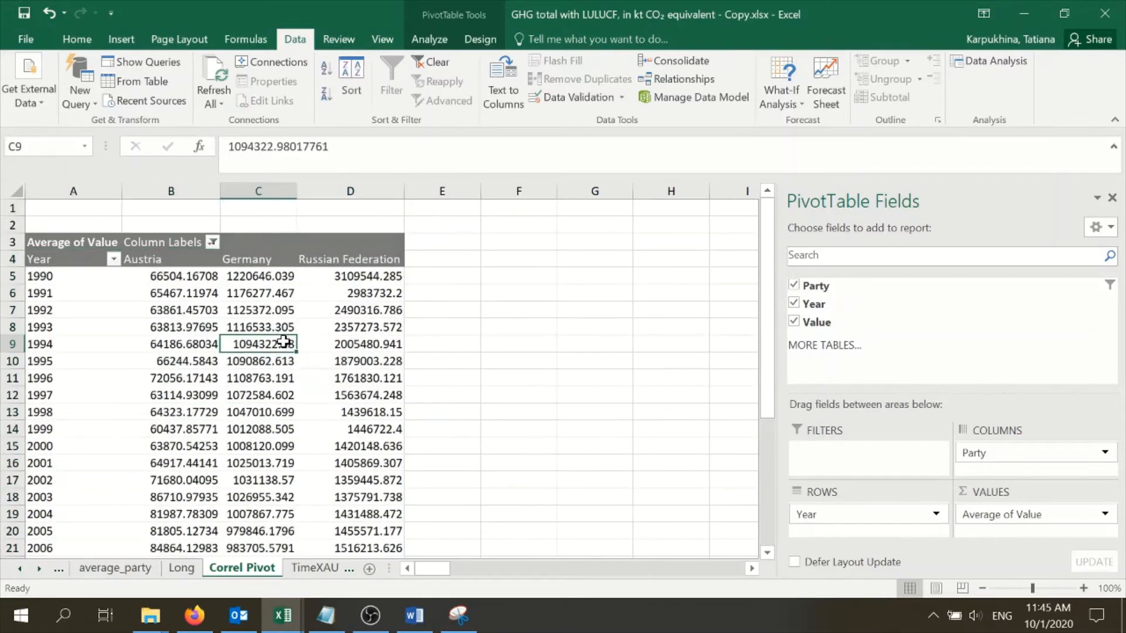
click(964, 62)
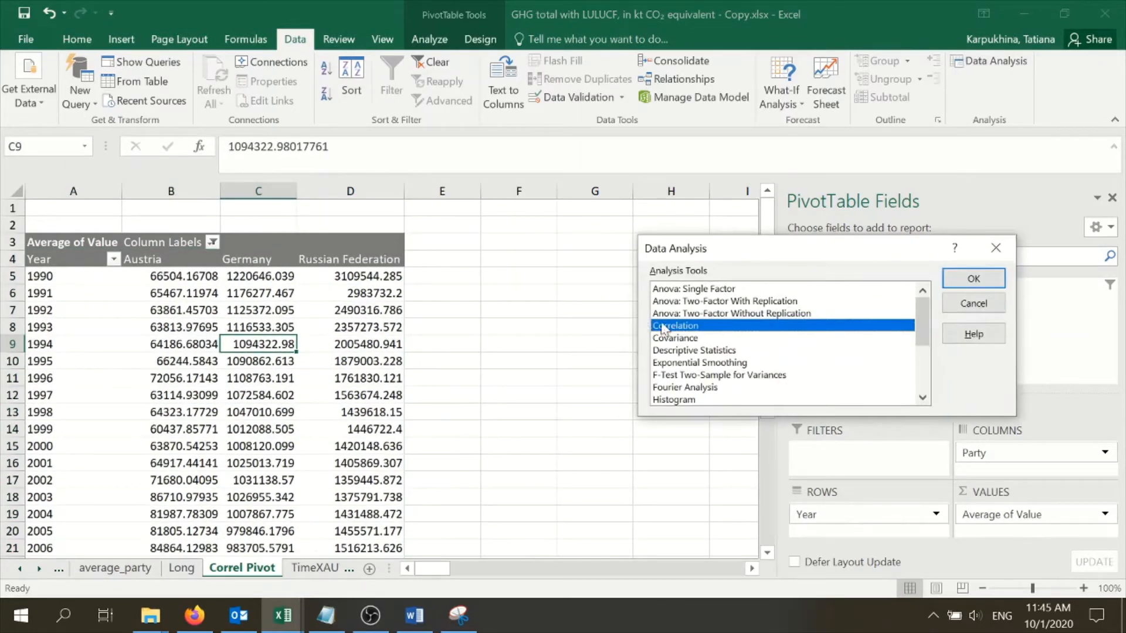
click(973, 279)
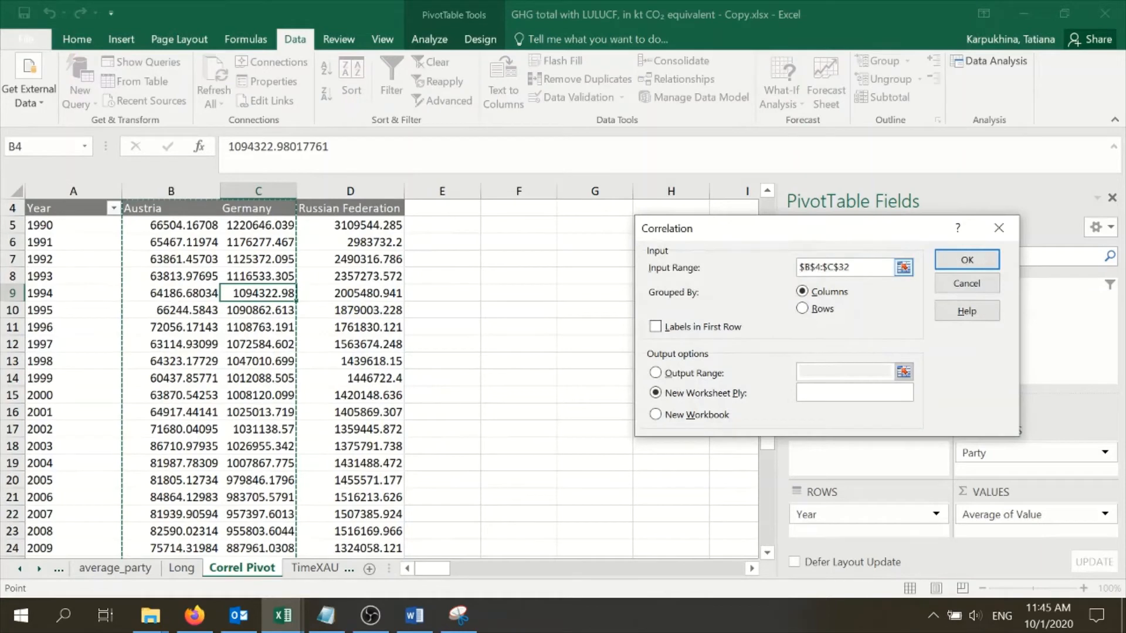
key(BackSpace)
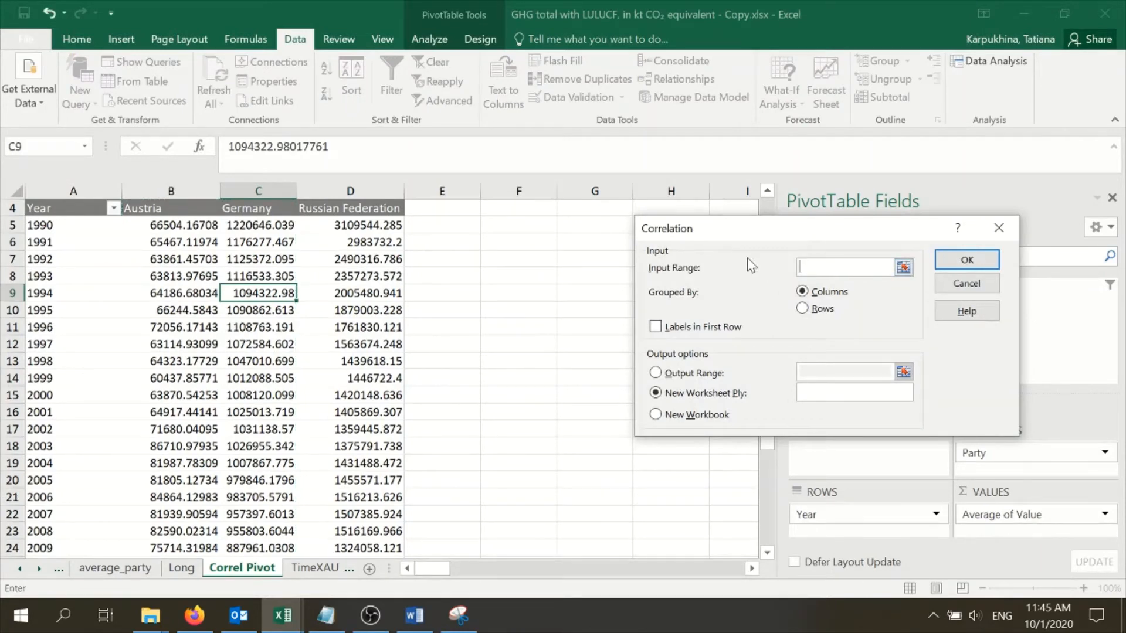
scroll(188, 246, up, 1)
drag(79, 261, 354, 264)
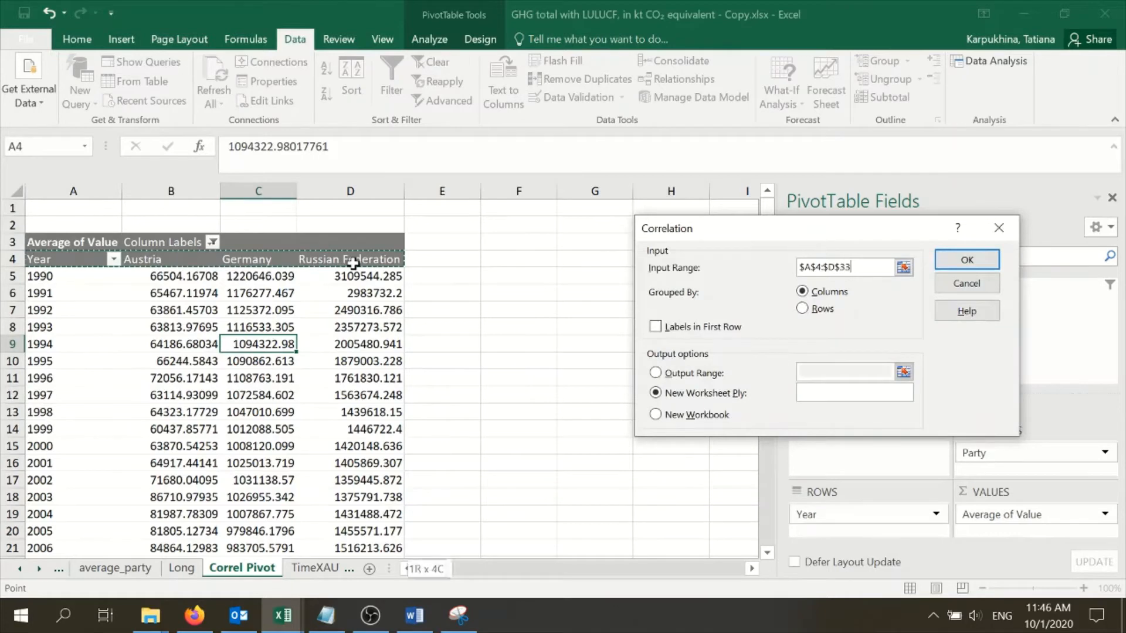
key(ctrl+shift+Down)
scroll(234, 209, up, 4)
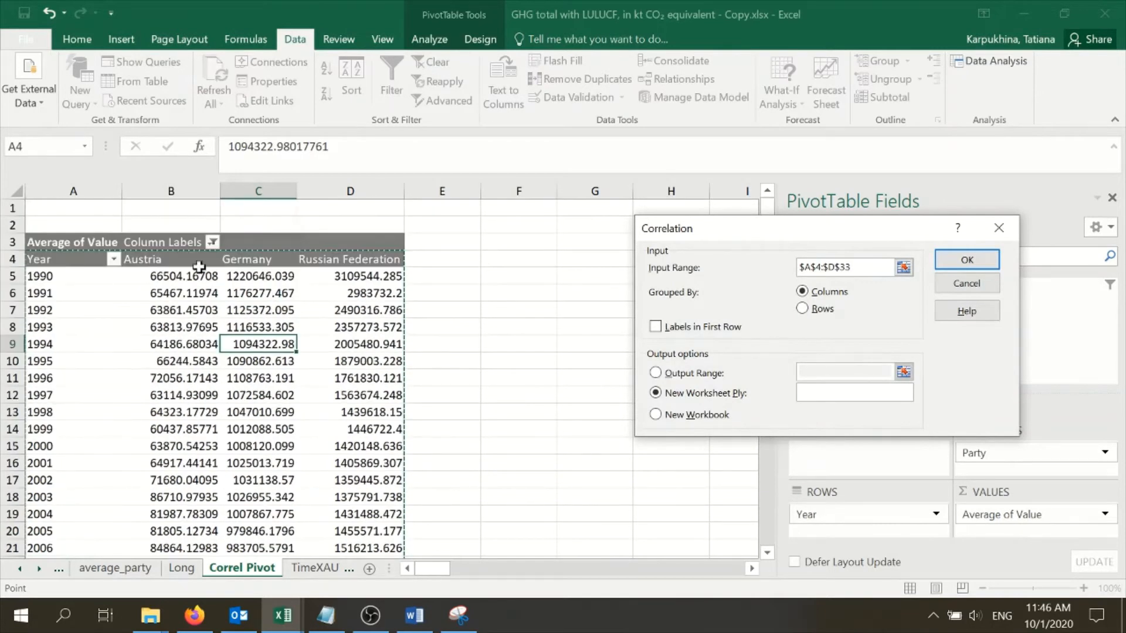
Mark the correlation input as having labels in the first row and try to run the analysis
click(656, 327)
click(983, 261)
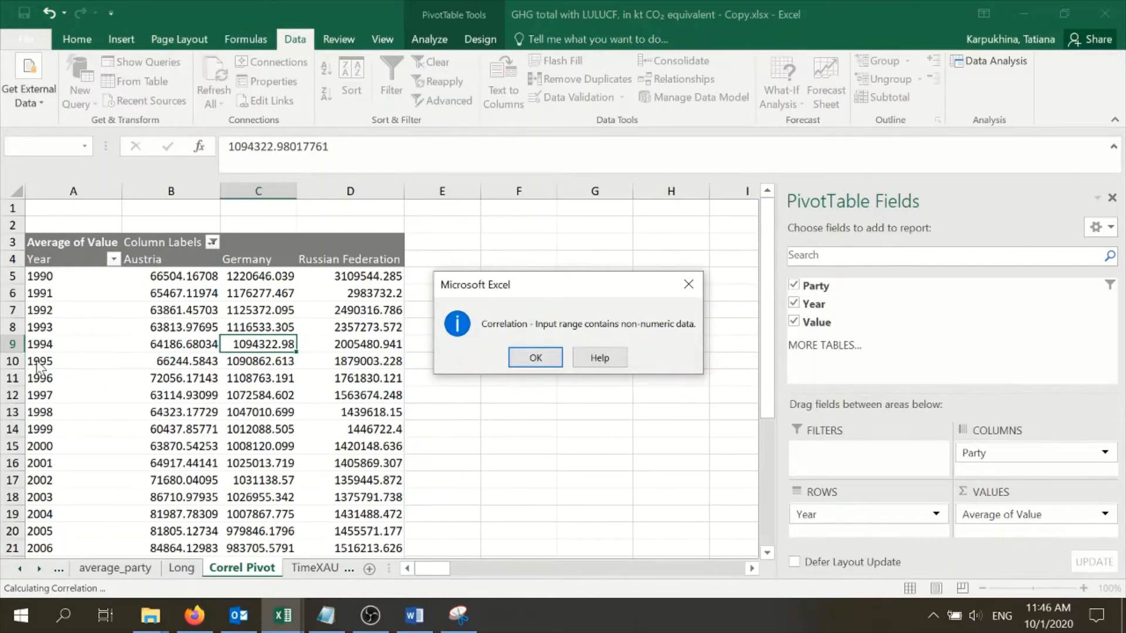
click(535, 357)
click(970, 303)
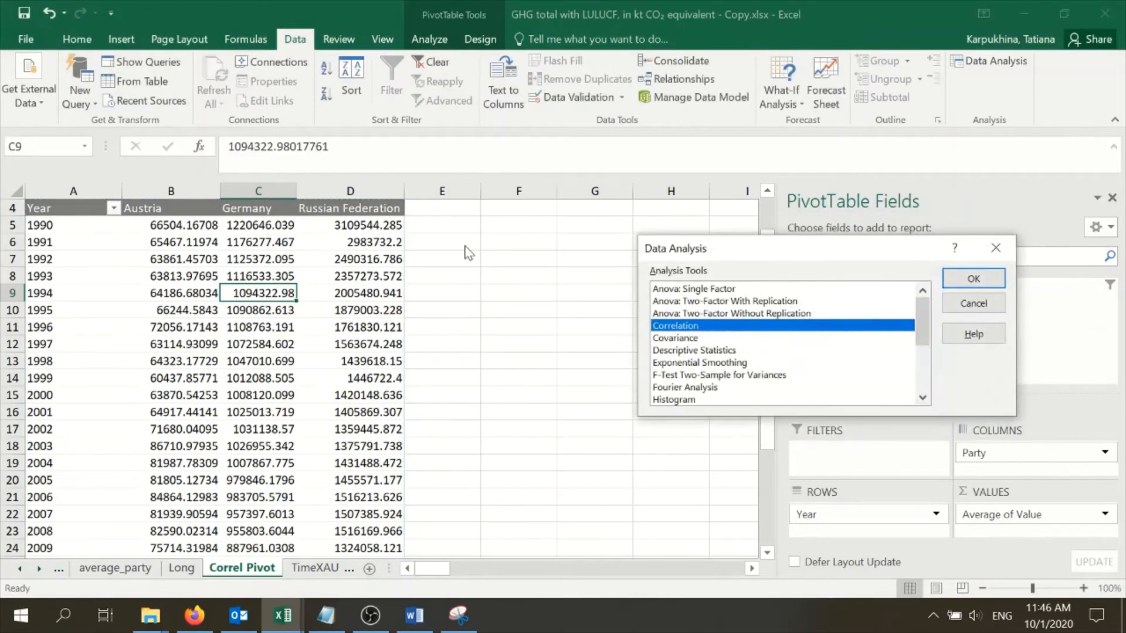
click(973, 303)
Enter the header Year in E4, beside the Russian Federation column
click(445, 209)
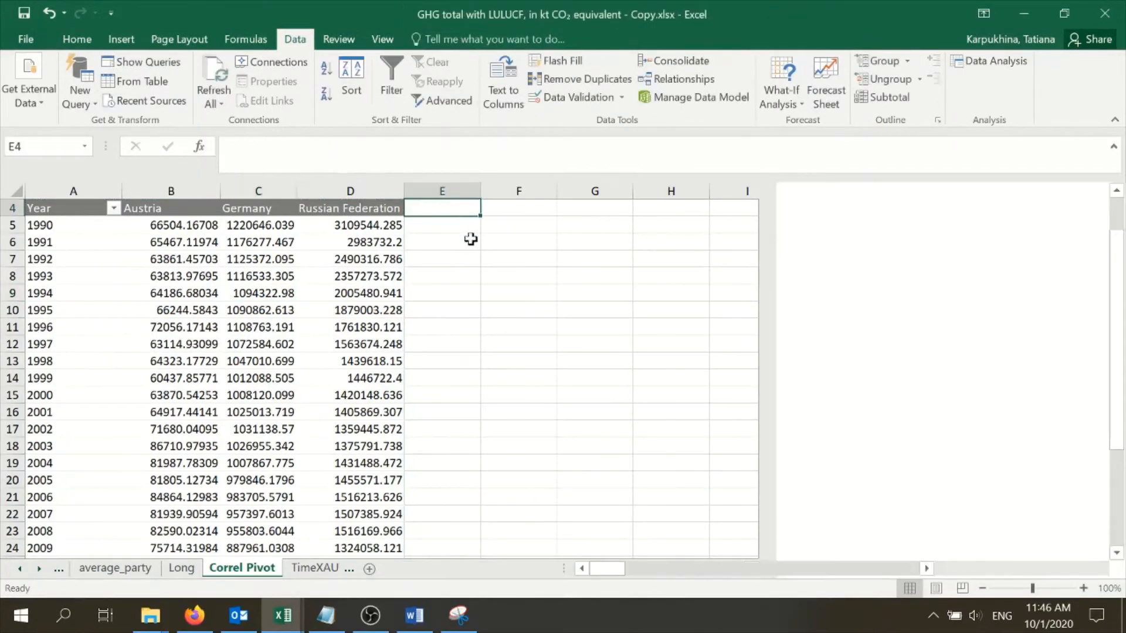
scroll(546, 283, up, 1)
text(Year)
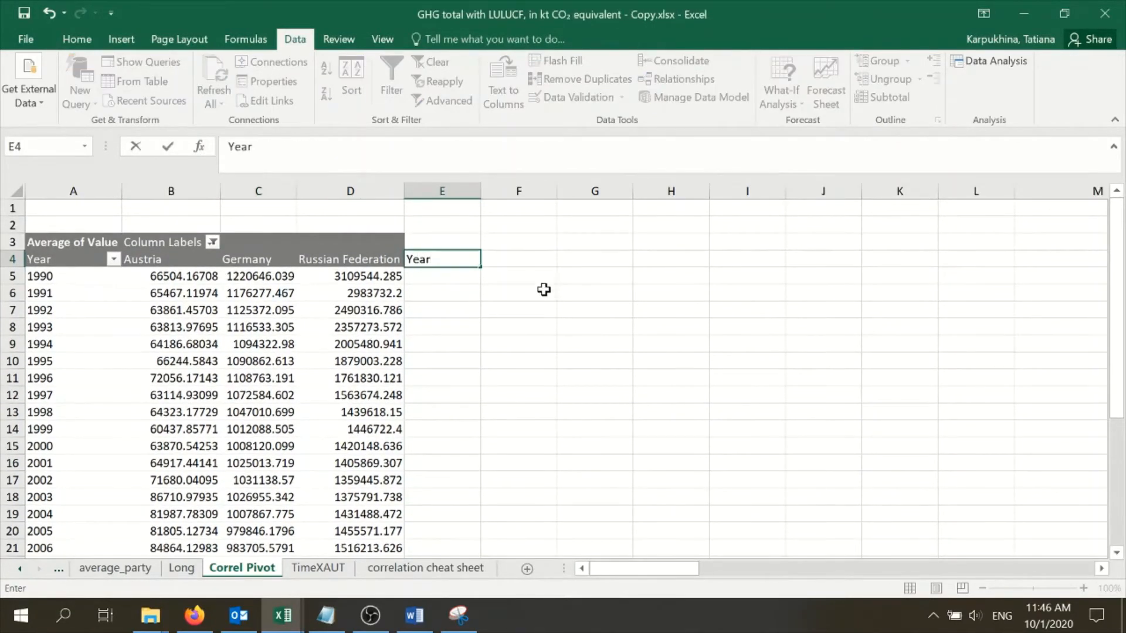
click(543, 291)
Copy the years from A5:A33 of the pivot table into column E, starting at E5
click(66, 280)
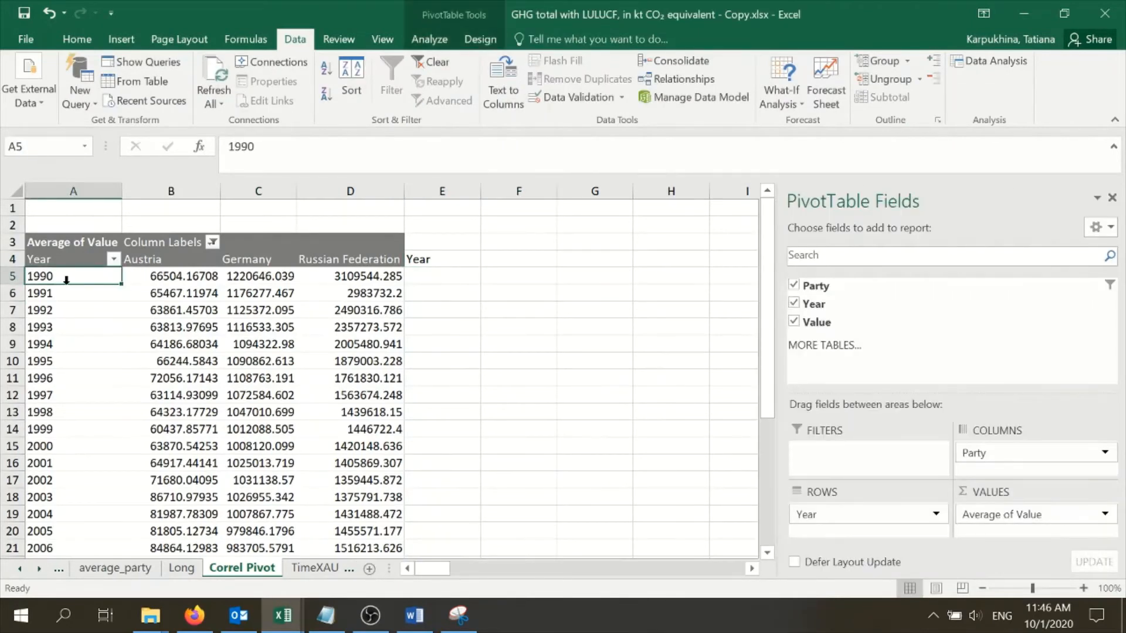
key(ctrl+shift+Down)
key(ctrl+c)
scroll(369, 320, up, 3)
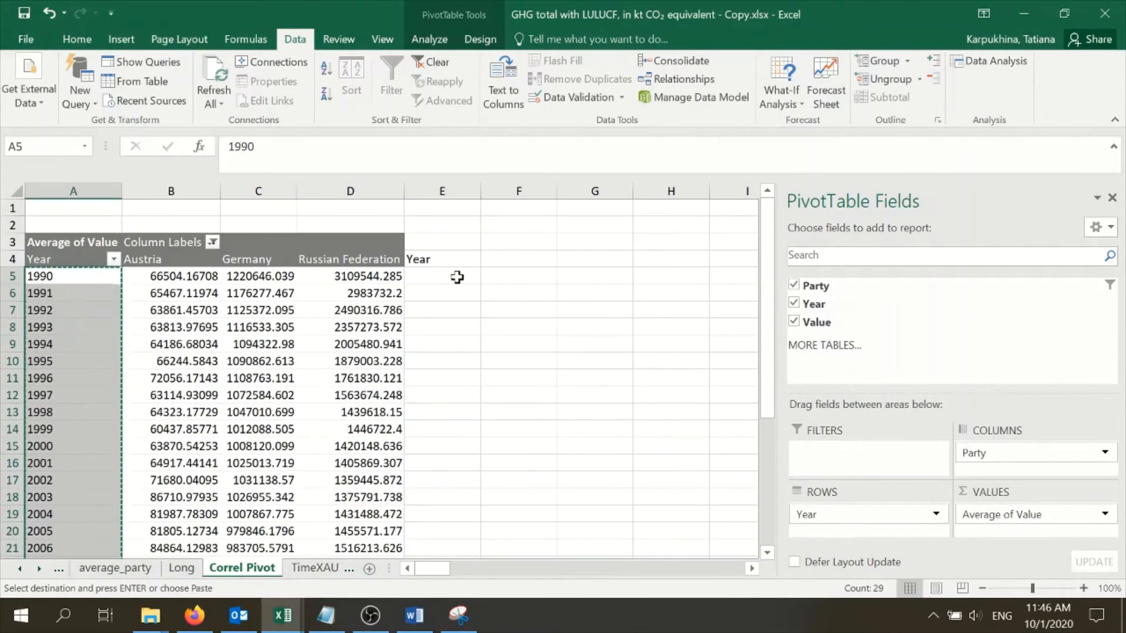
click(456, 278)
key(ctrl+v)
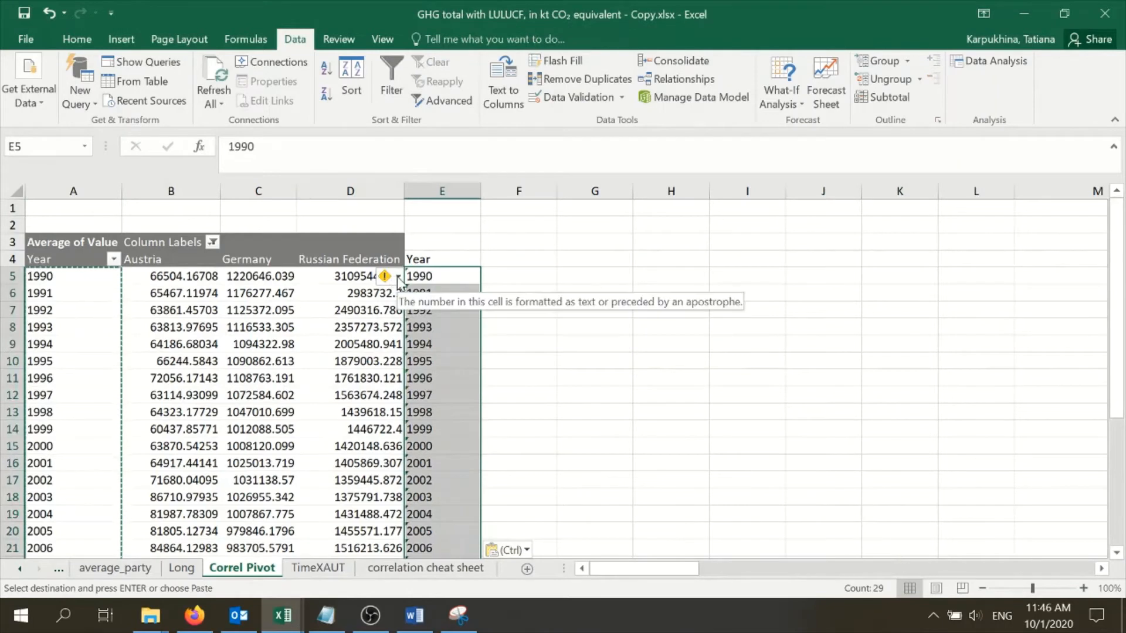
Convert the copied years in column E from text to numbers and clear the copy selection
click(398, 278)
click(426, 320)
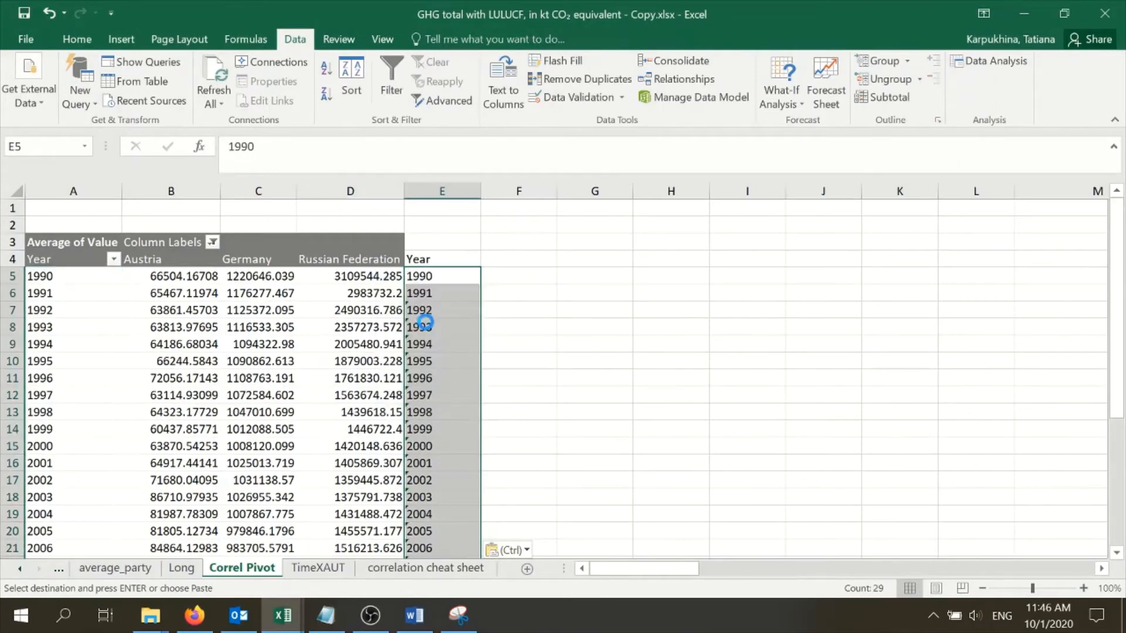
click(565, 309)
key(Escape)
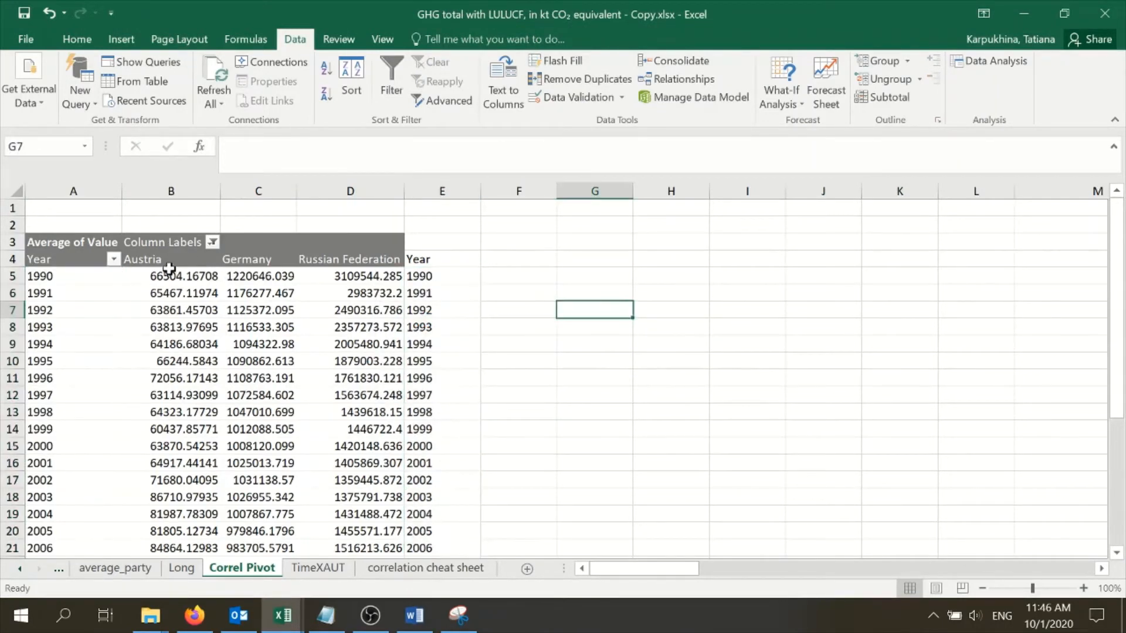
Run a Correlation analysis on $B$4:$E$33, grouped by columns with labels in the first row, output to a new worksheet
click(990, 61)
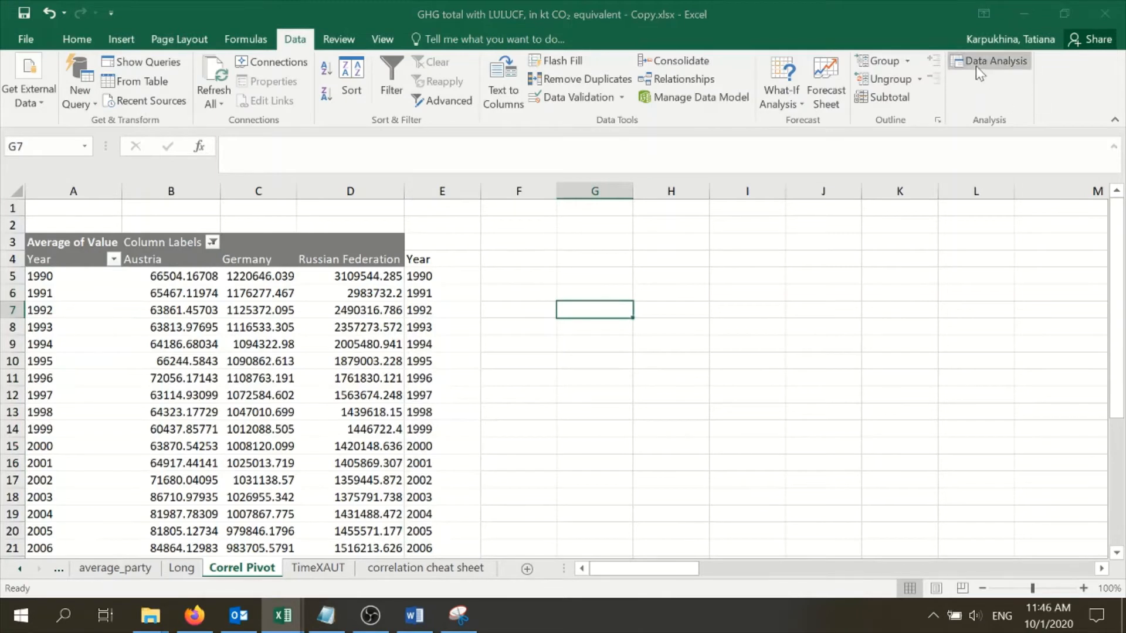
click(982, 280)
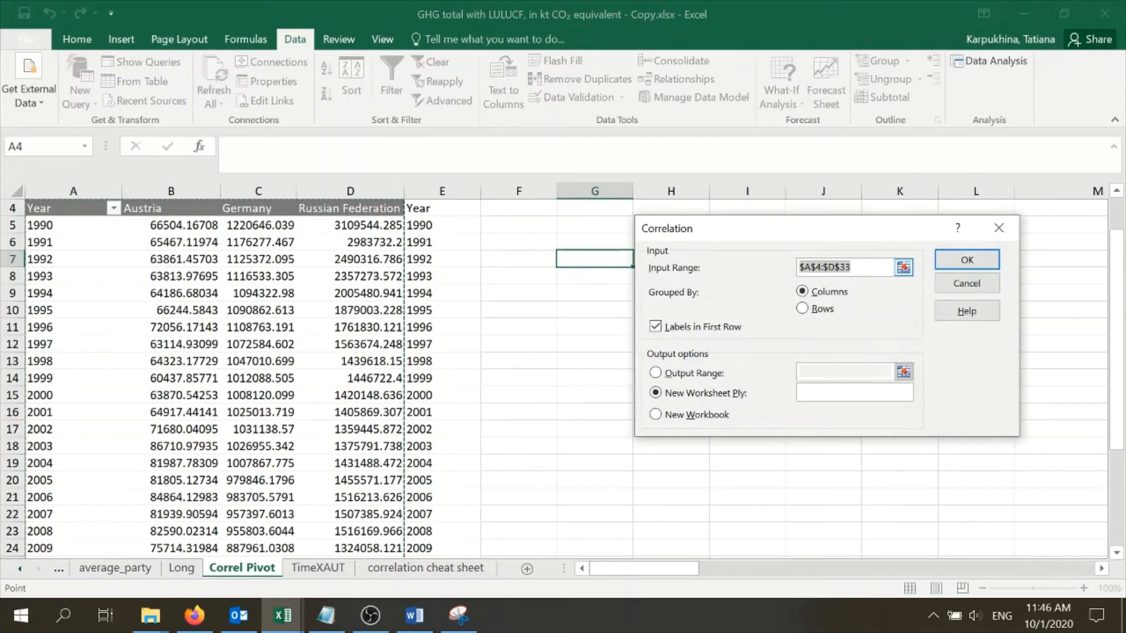
key(BackSpace)
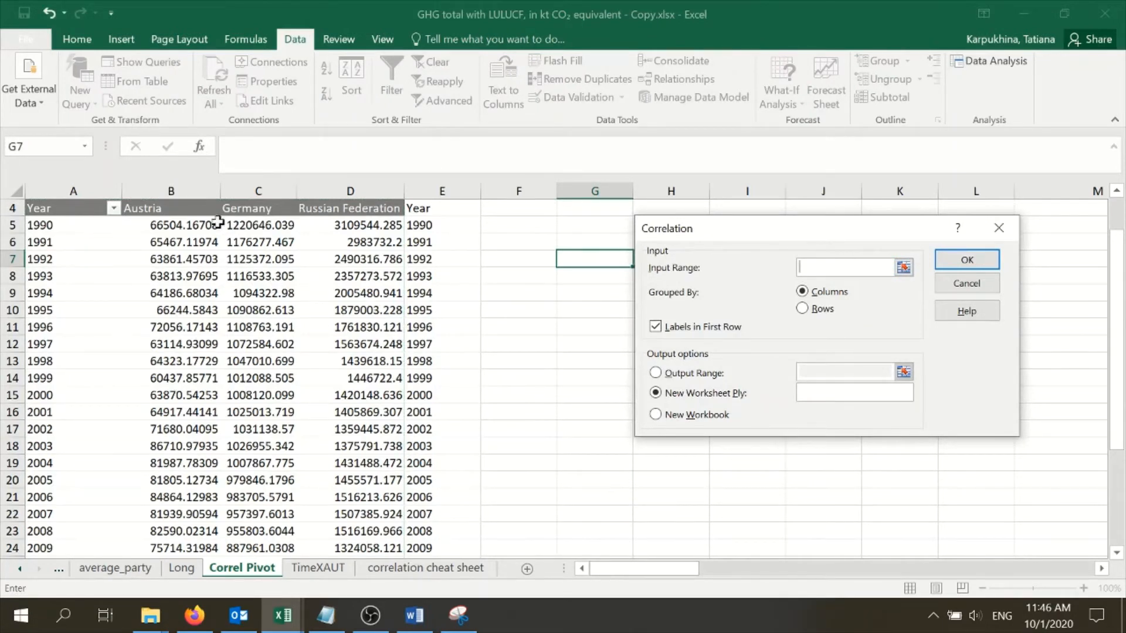
drag(185, 209, 427, 216)
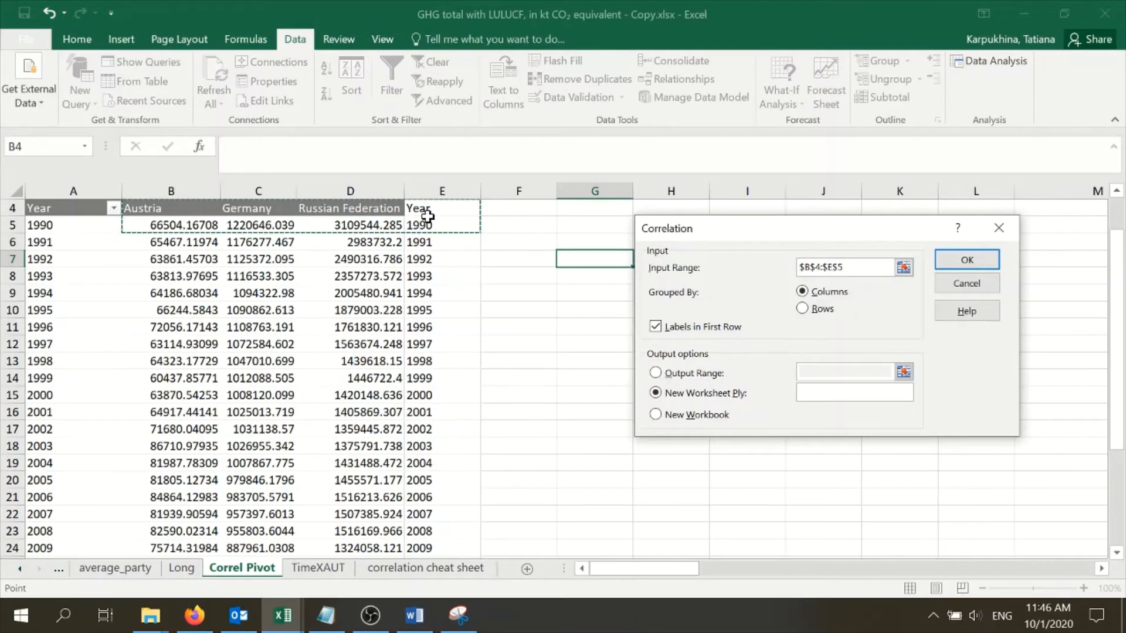
key(ctrl+shift+Down)
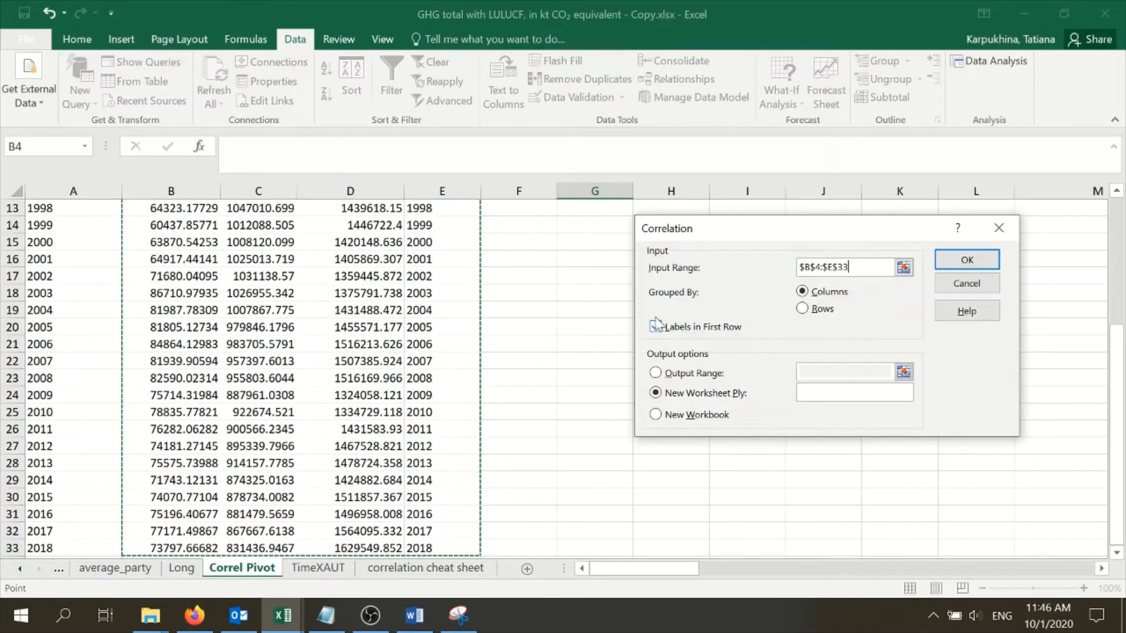
click(967, 260)
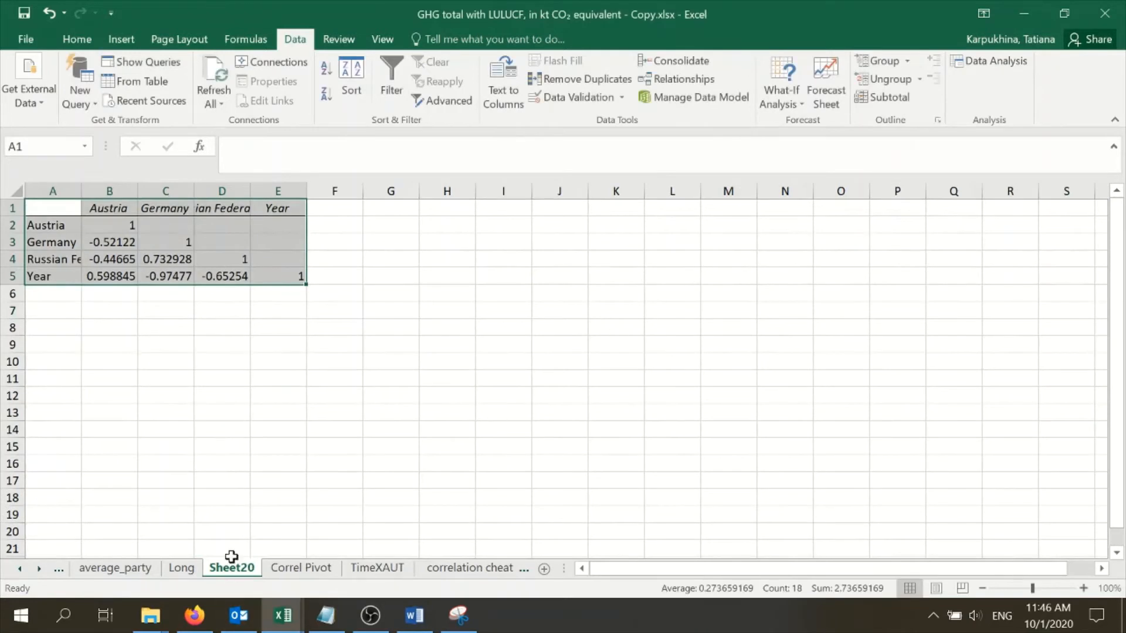
Move the new correlation sheet between TimeXAUT and the correlation cheat sheet and rename it AUT_DE_RFcor
mouse_move(229, 572)
mouse_down()
mouse_move(357, 536)
mouse_move(432, 554)
mouse_up()
right_click(378, 567)
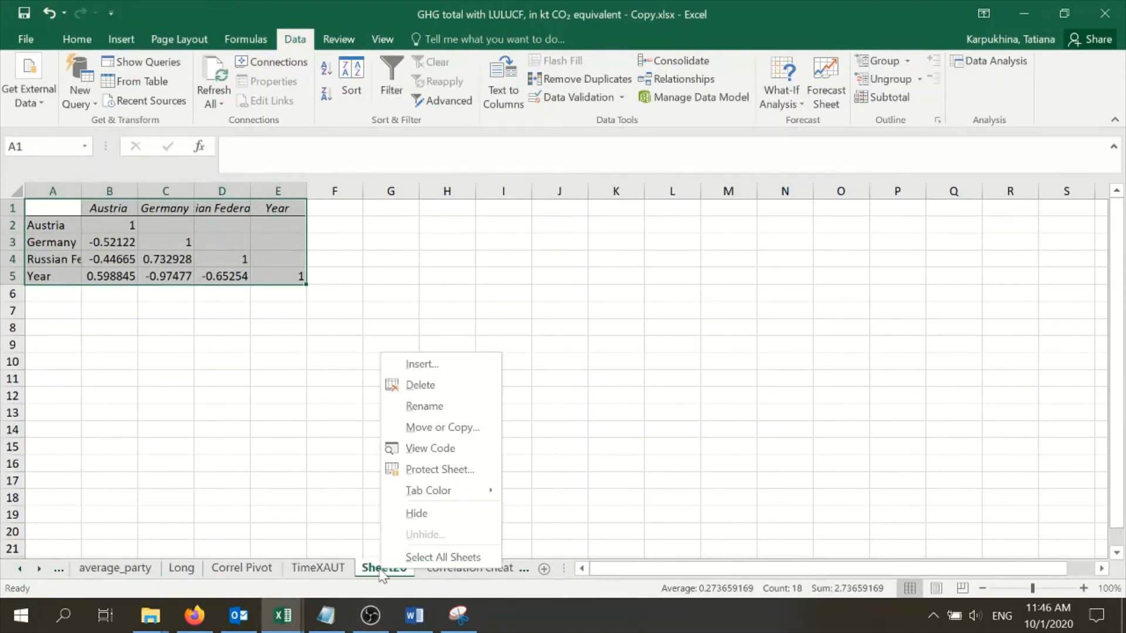
click(474, 402)
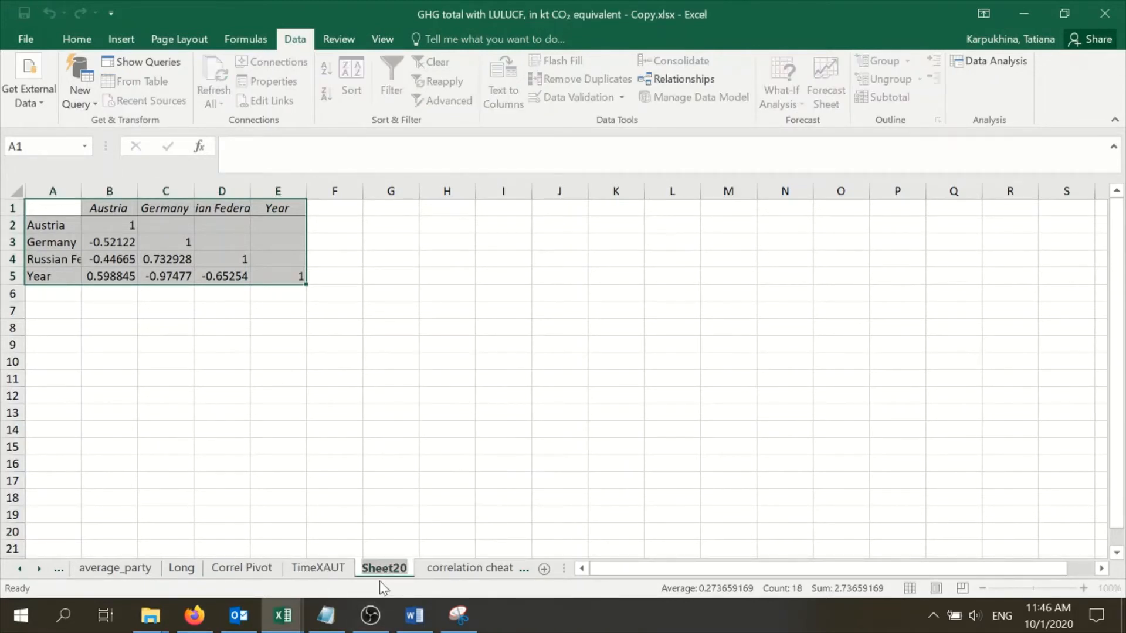
text(AUTDE)
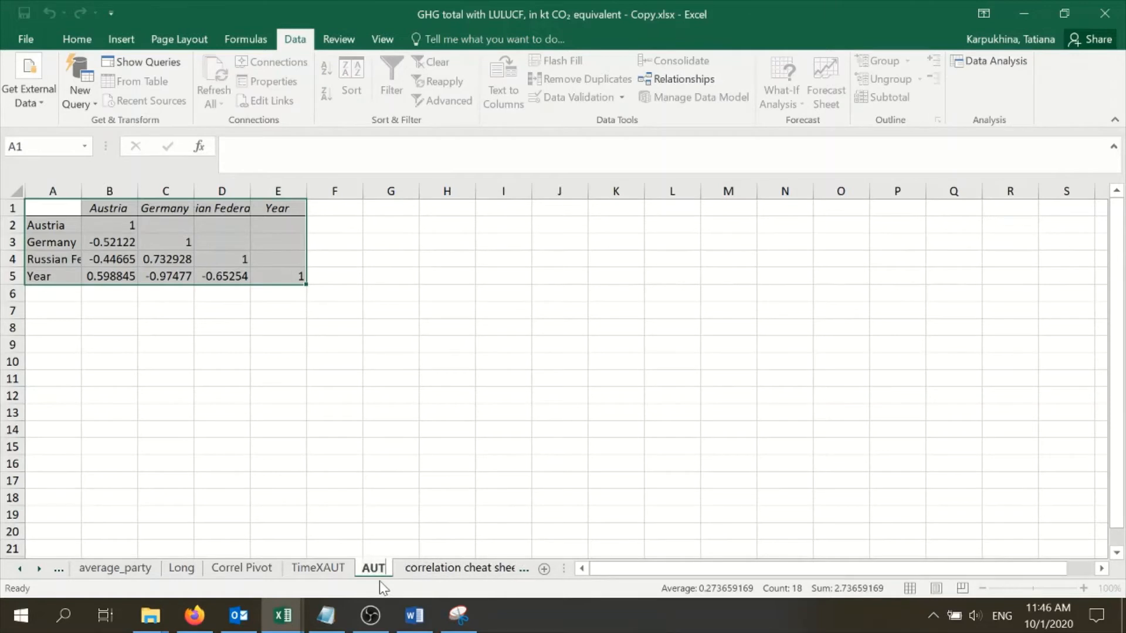
key(BackSpace)
key(BackSpace)
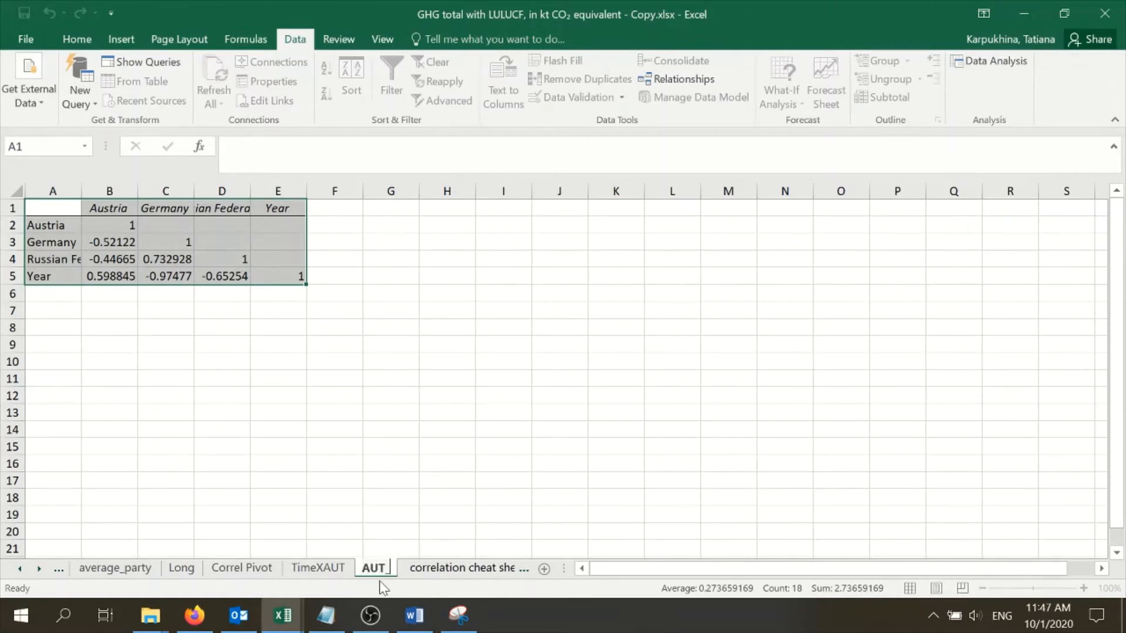
text(_DE_RF)
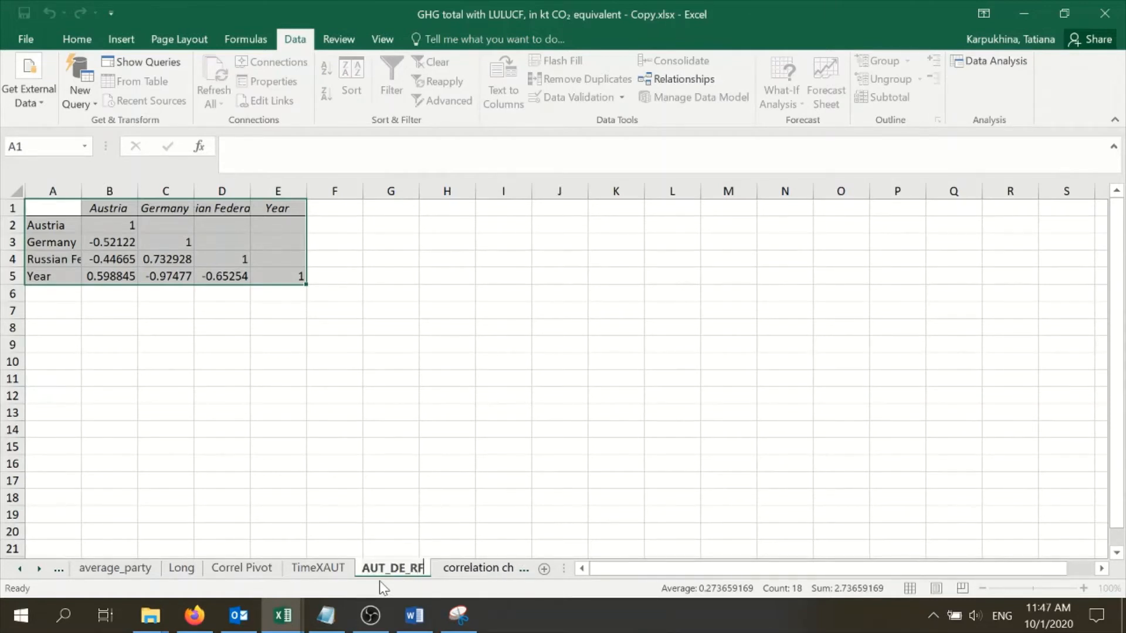
text(cor)
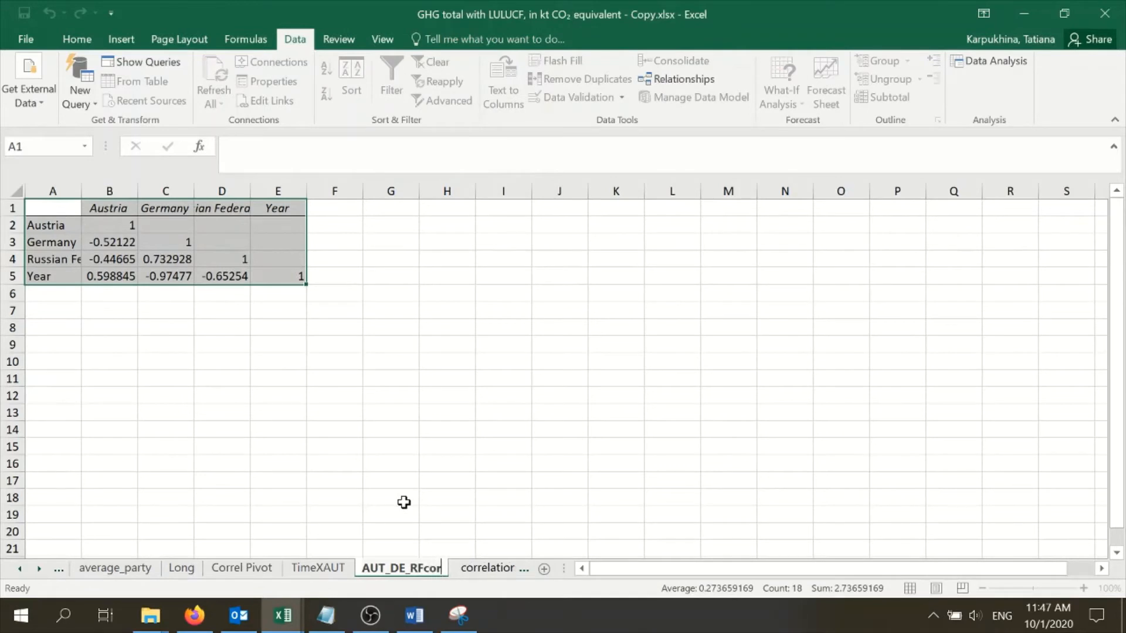
click(404, 502)
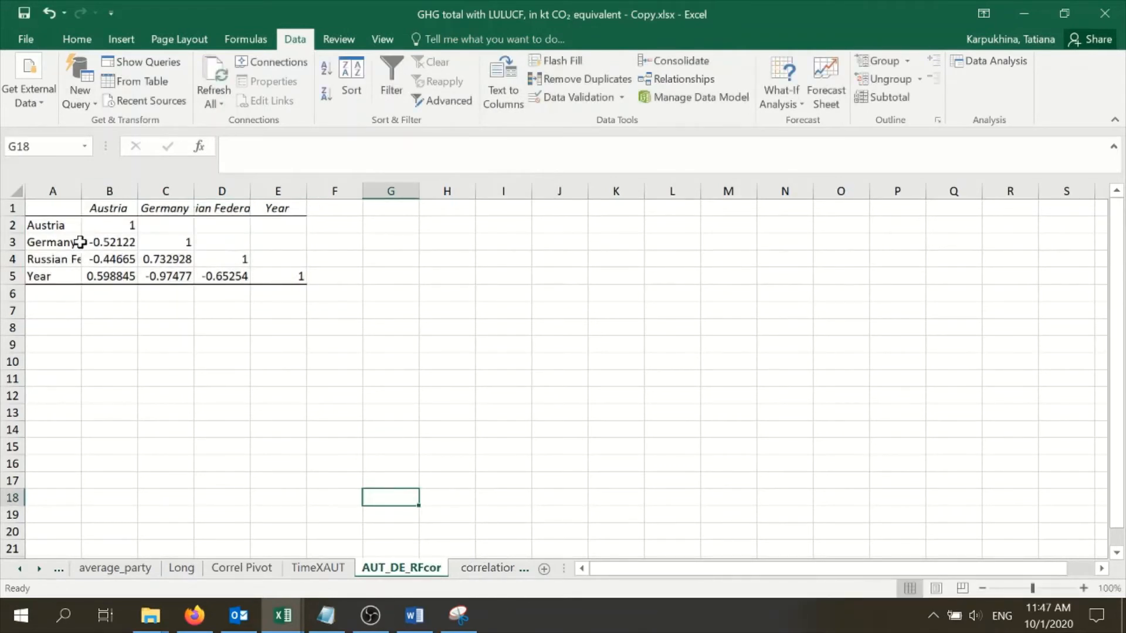
Autofit columns A and D to their labels and examine the pairwise correlation coefficients in the matrix
double_click(82, 191)
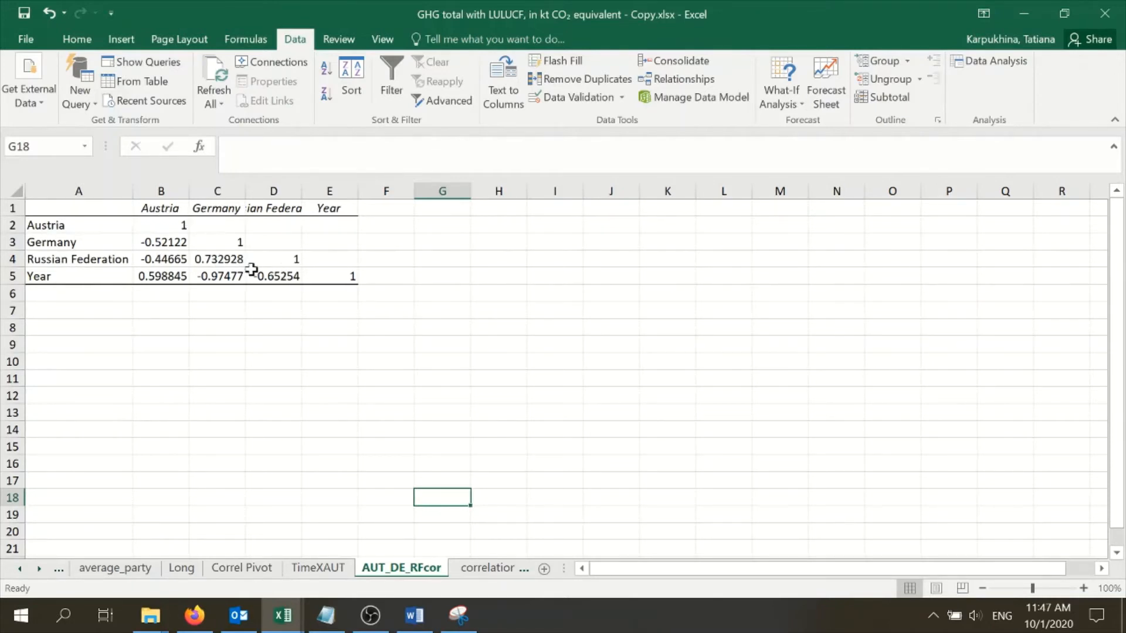
click(77, 225)
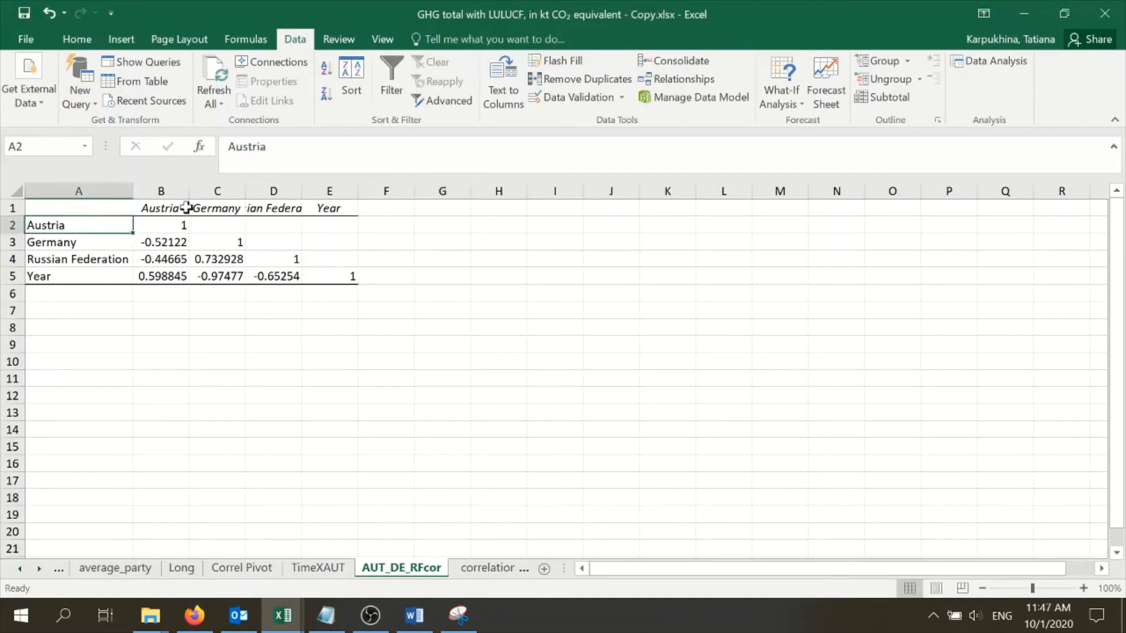
click(178, 209)
click(176, 224)
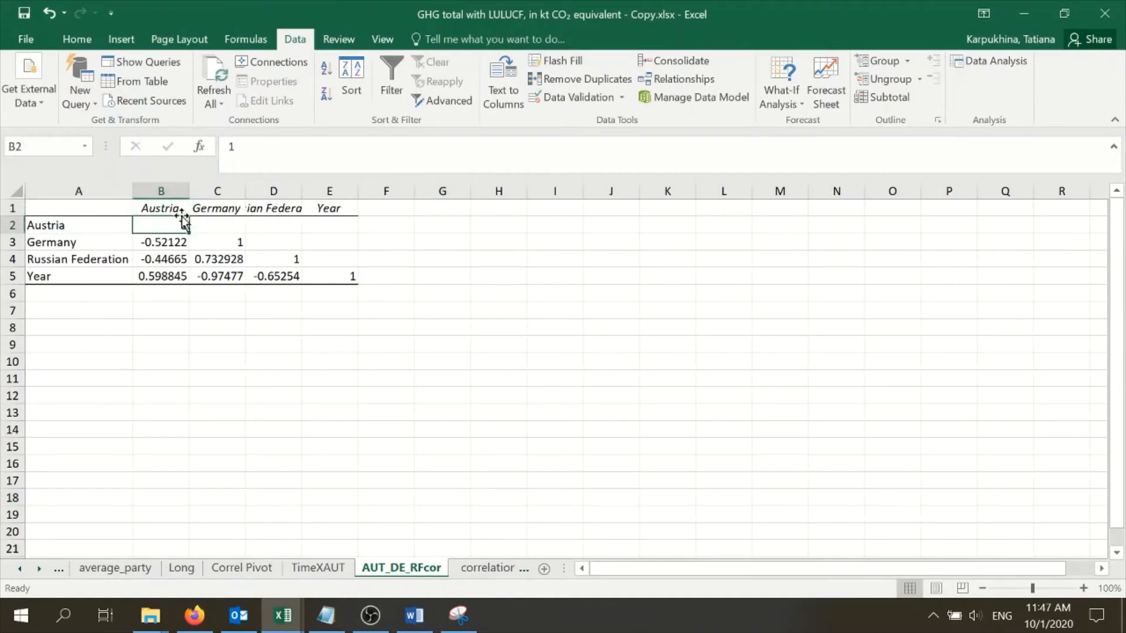
click(74, 241)
click(156, 242)
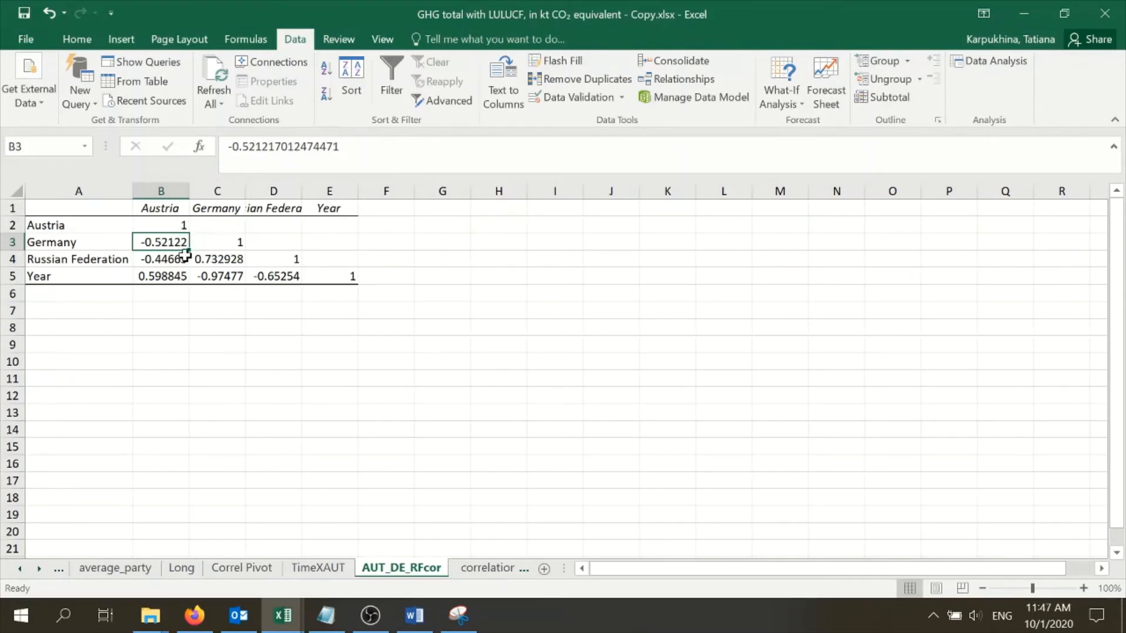
click(143, 260)
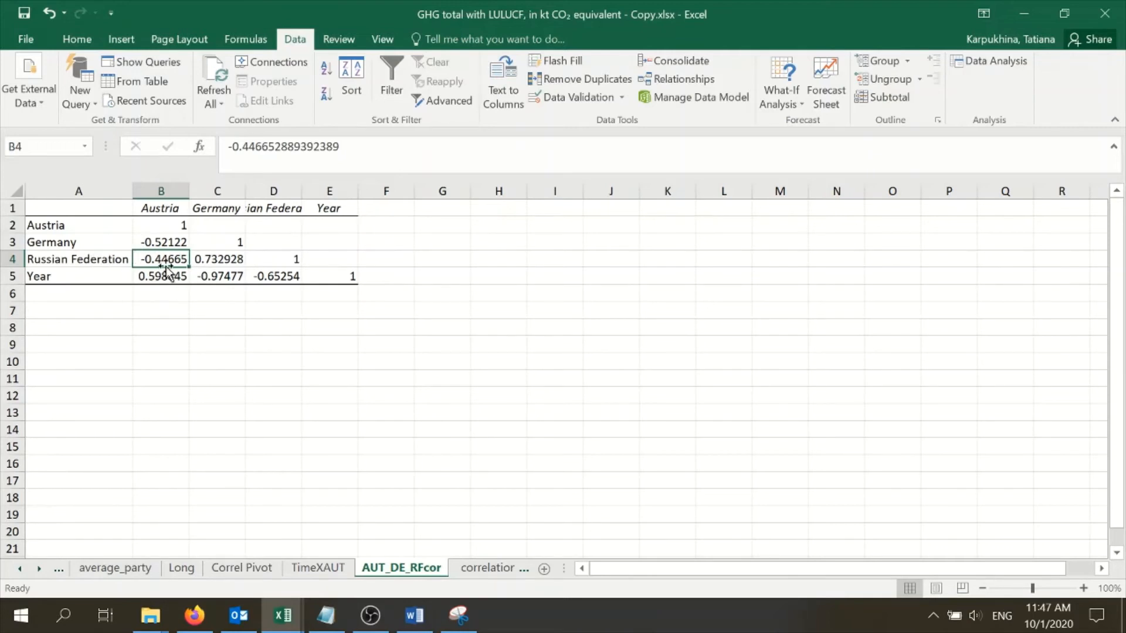
click(165, 245)
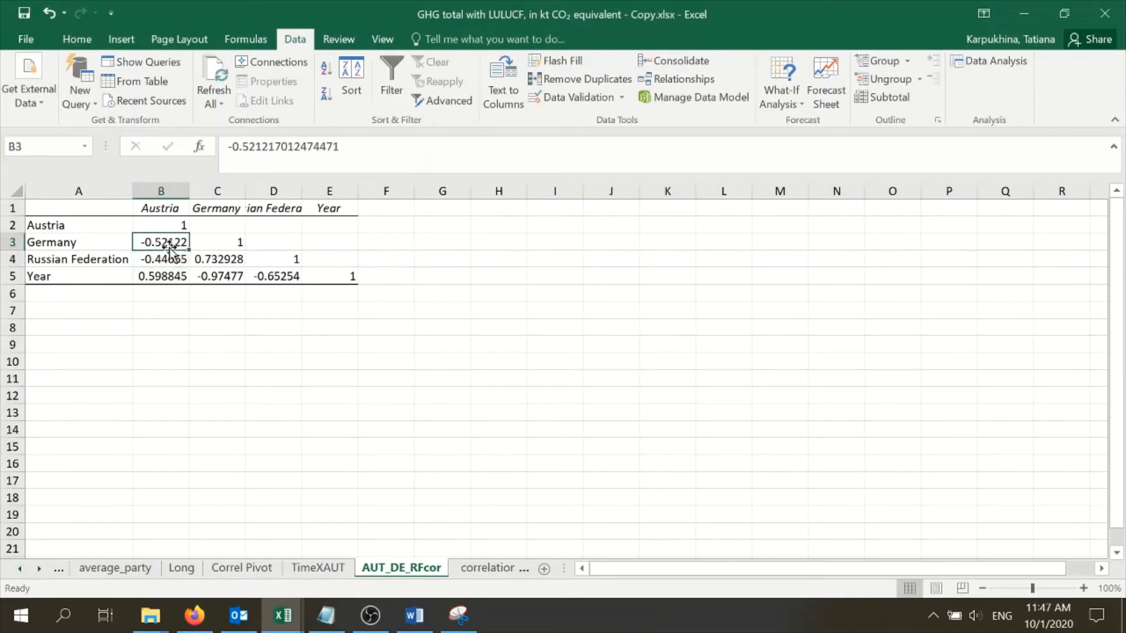
click(173, 258)
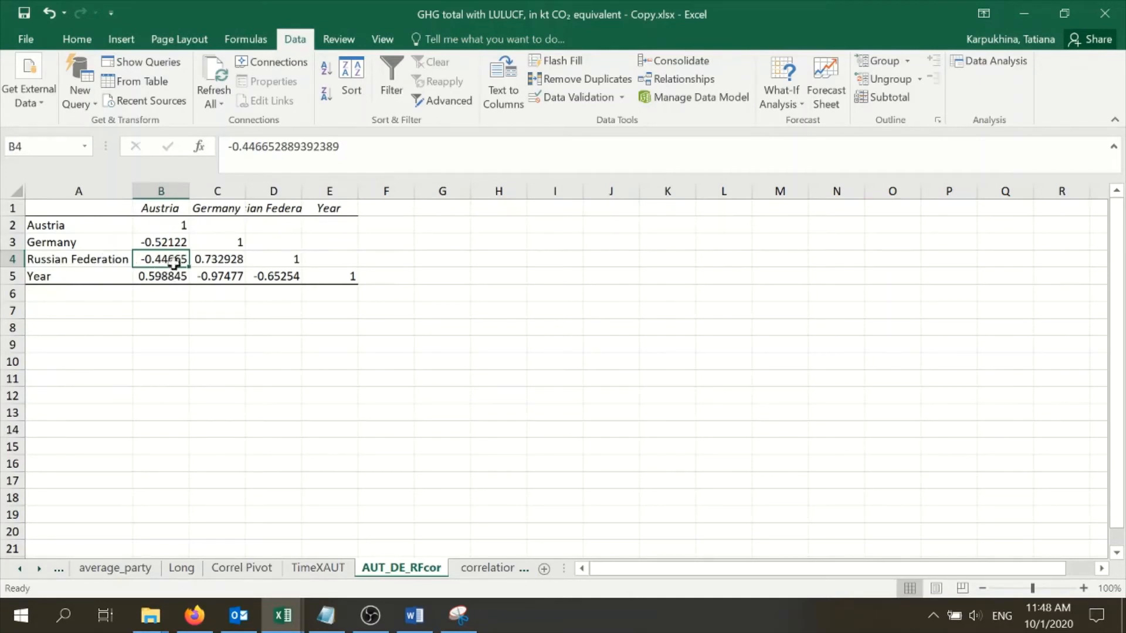
click(271, 278)
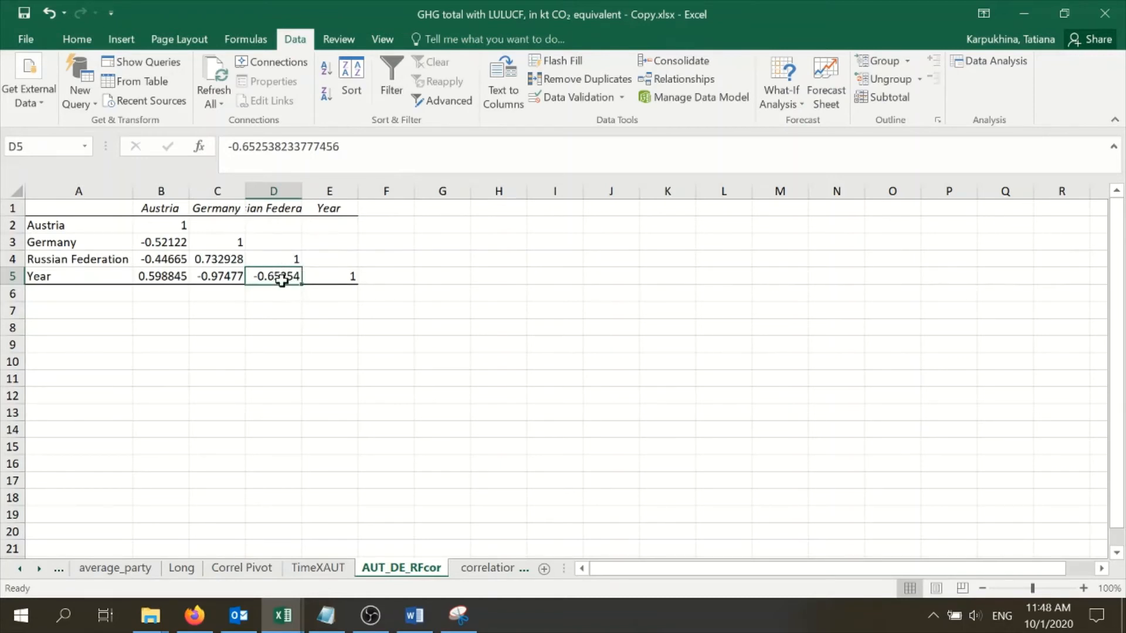
double_click(302, 191)
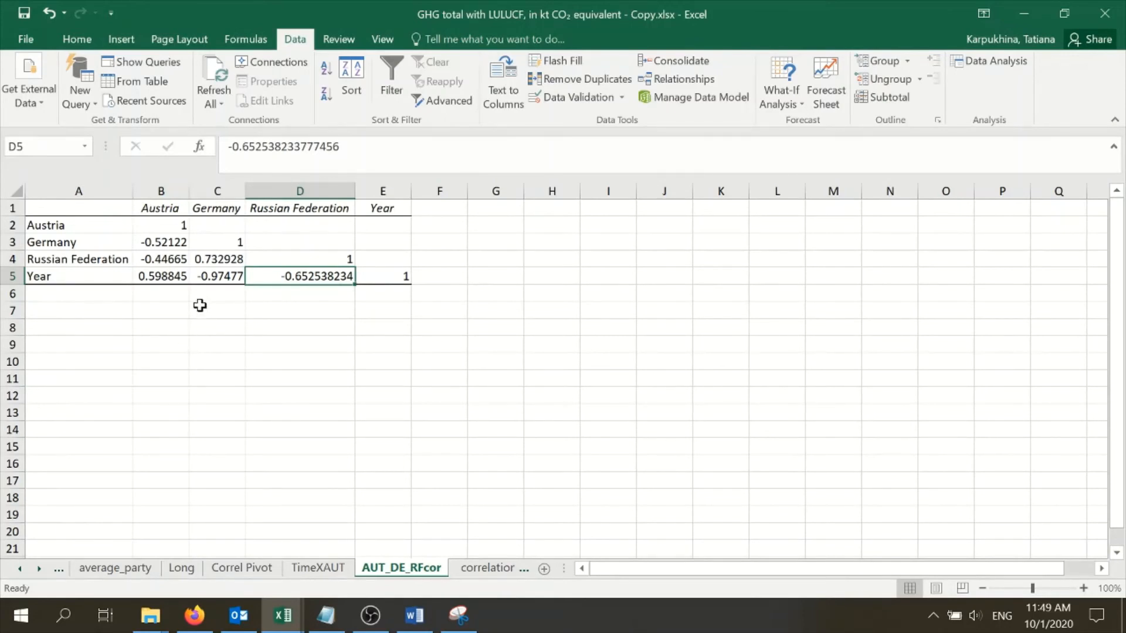
Copy the formula picture from the correlation cheat sheet into AUT_DE_RFcor and place it beside the matrix, starting around column J
click(494, 572)
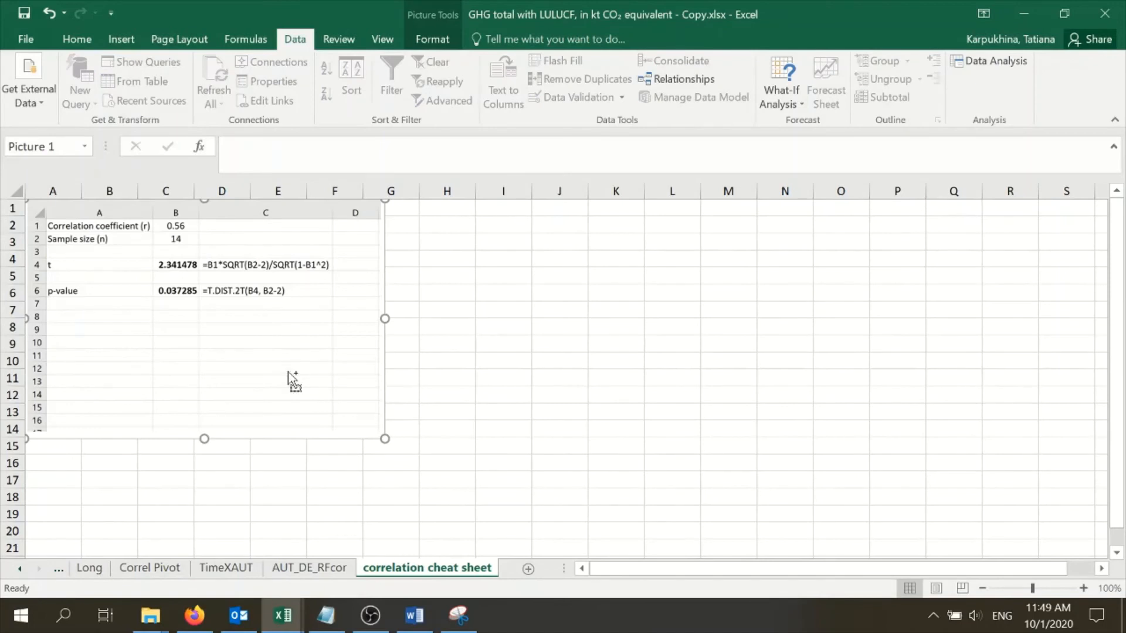
click(290, 570)
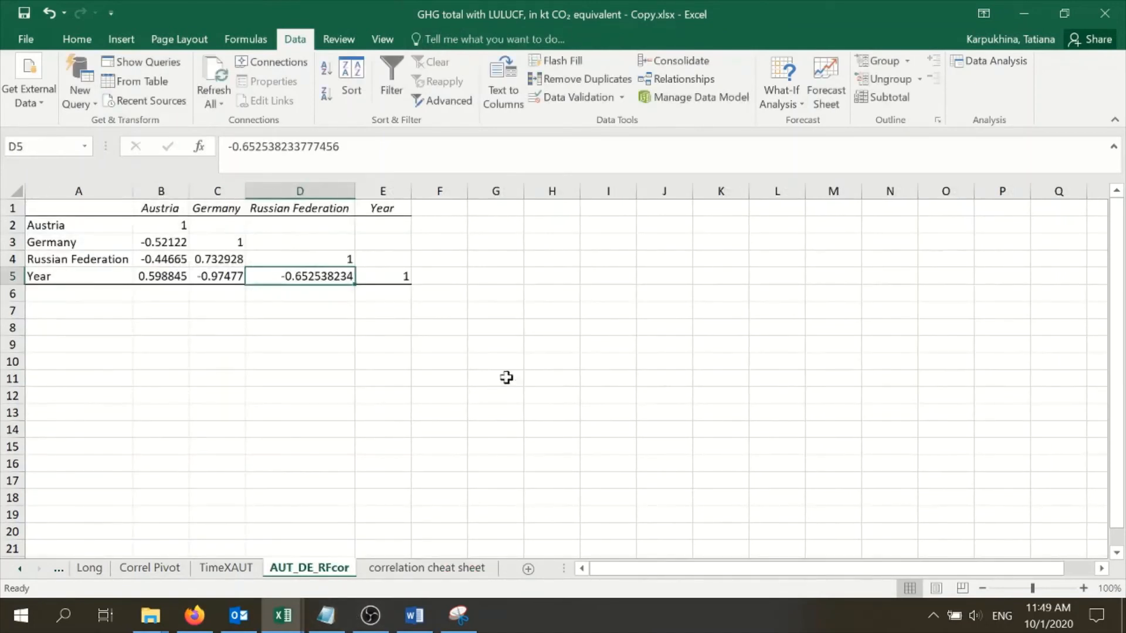
click(729, 202)
key(ctrl+v)
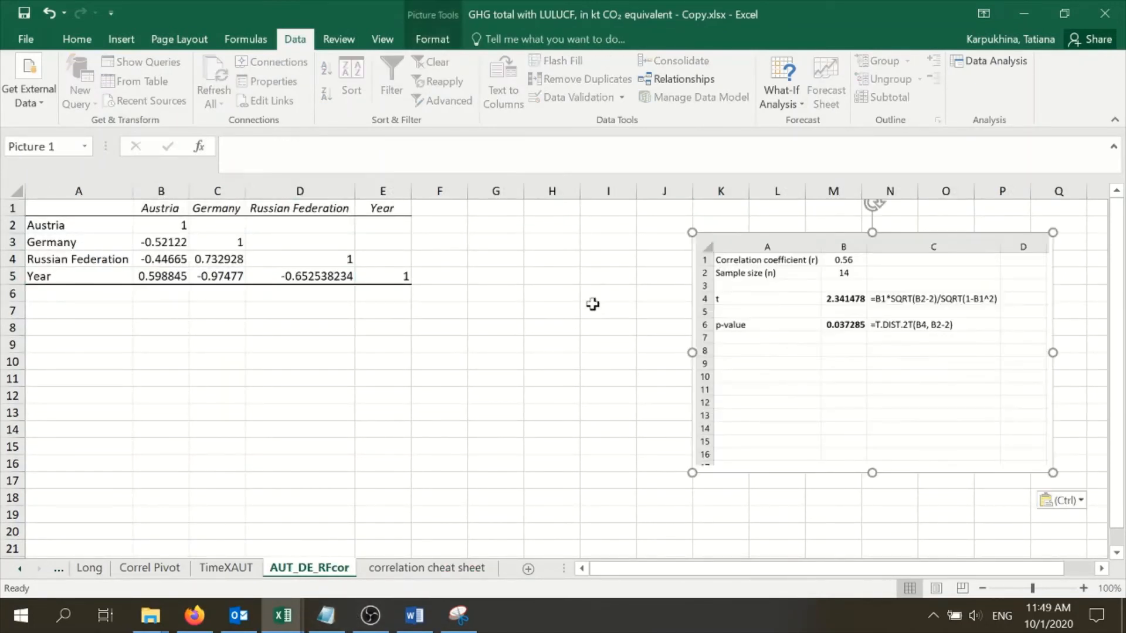
drag(811, 326, 764, 309)
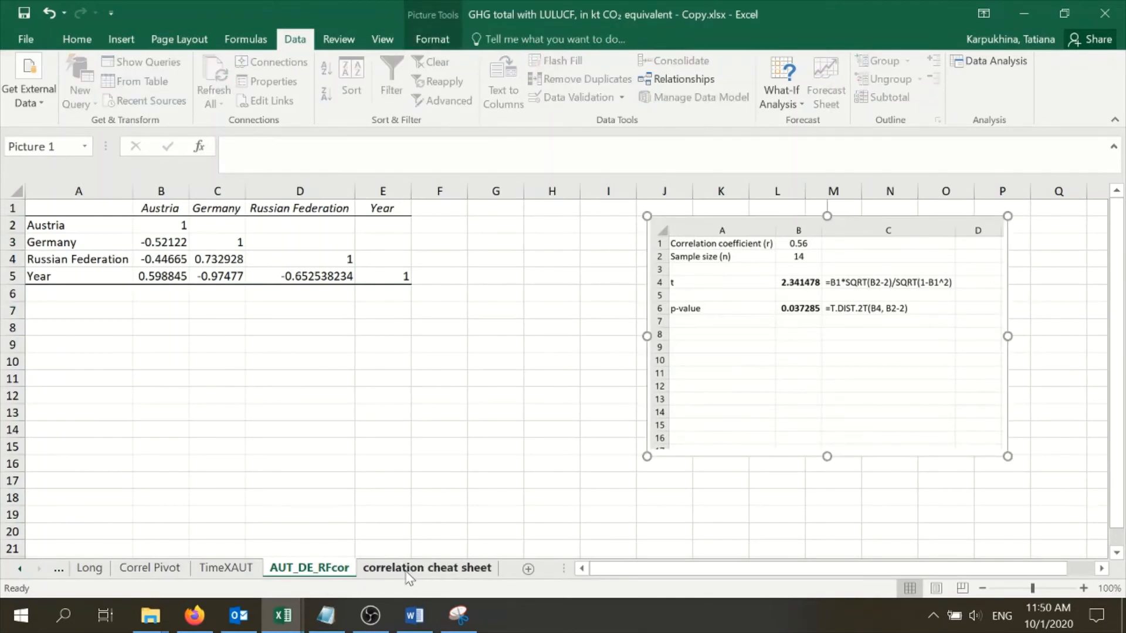
Add the sample size below the matrix, with the label N in A6 and 29 in B6
click(86, 288)
text(N)
key(Tab)
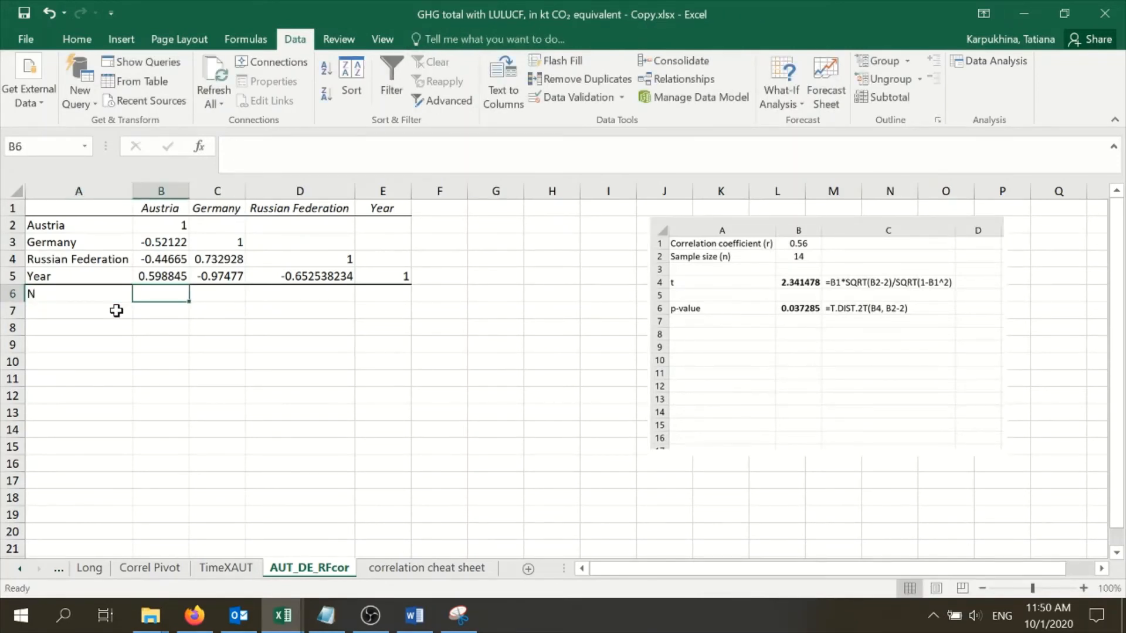
text(29)
key(Return)
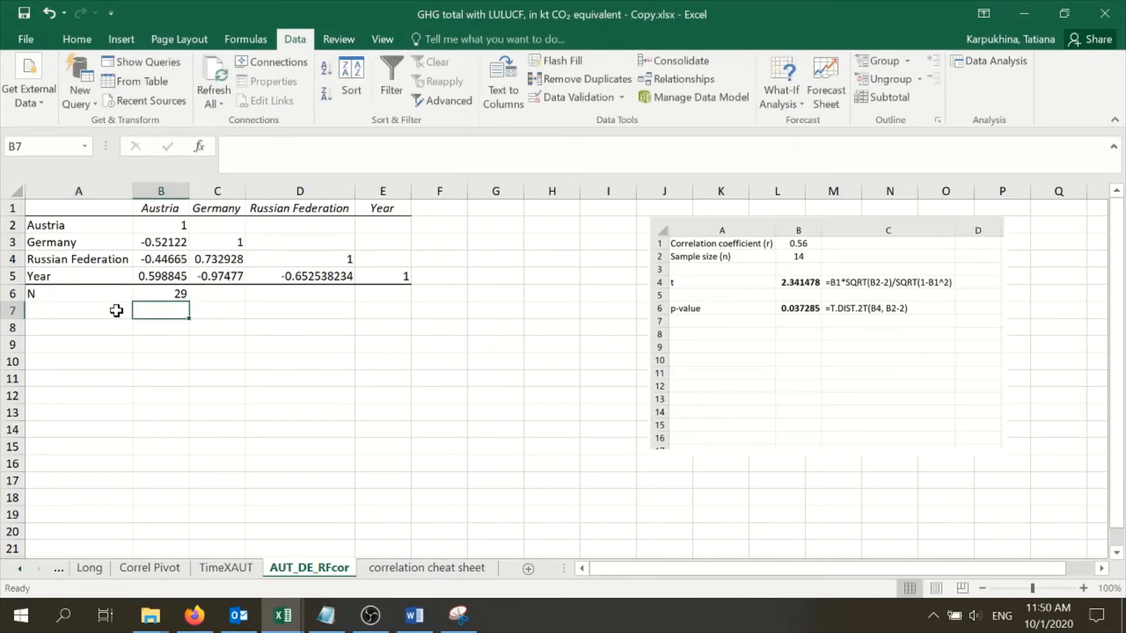
Enter the label T in A8, below the sample size
click(91, 326)
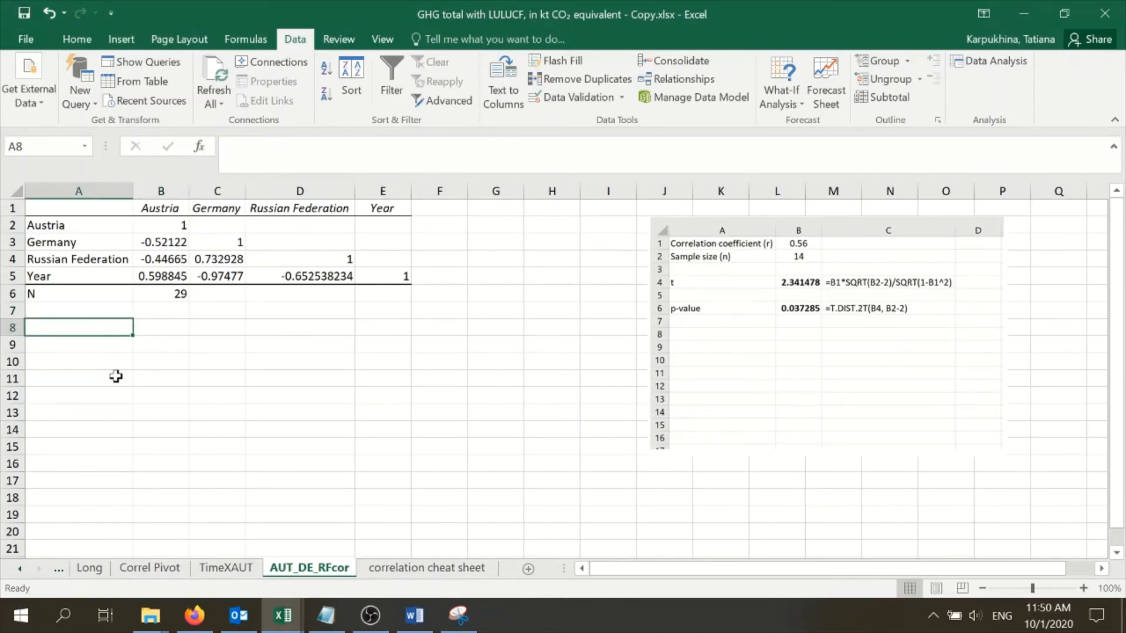
text(T)
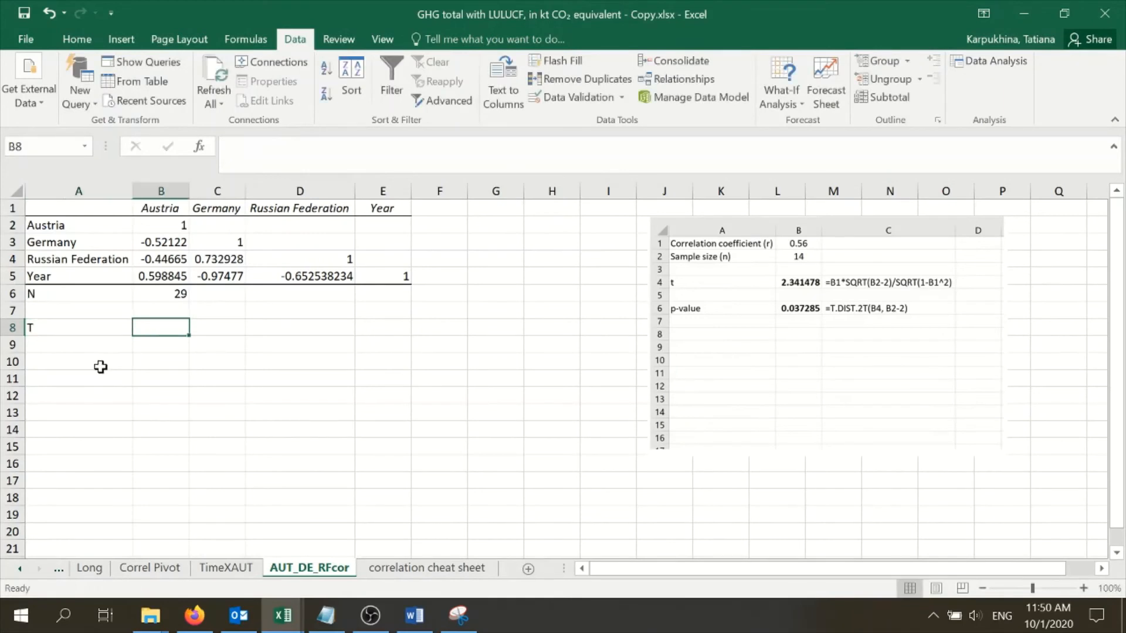
click(77, 328)
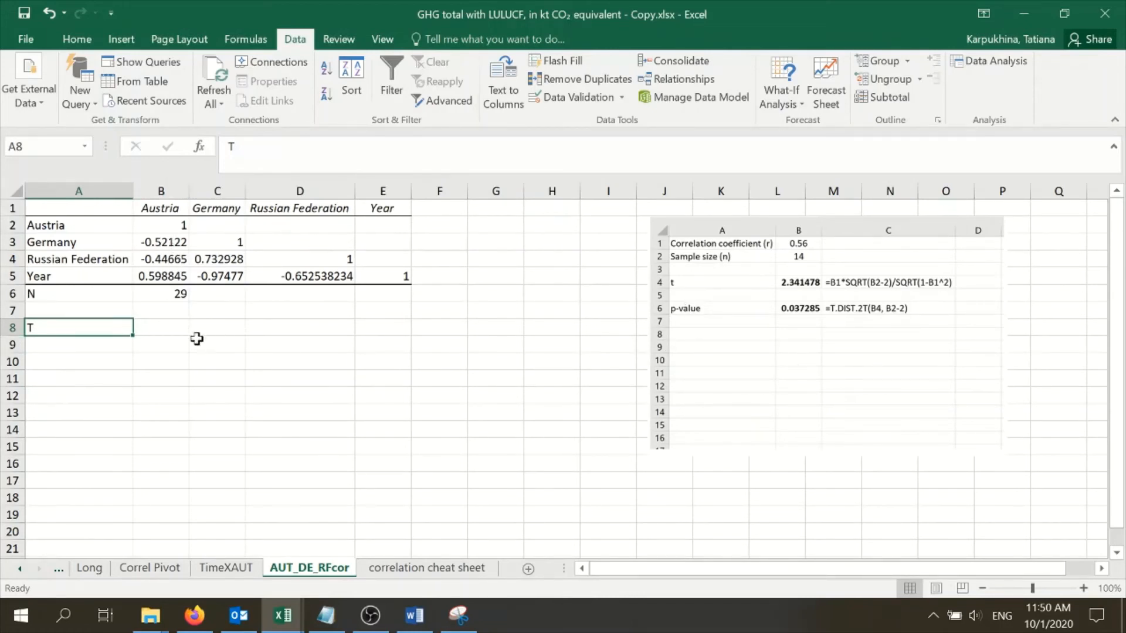
click(169, 327)
click(82, 333)
Copy the correlation matrix A1:E5 to A10 and clear the copied coefficients in B11:E14
drag(94, 223, 364, 276)
drag(80, 208, 379, 279)
key(ctrl+c)
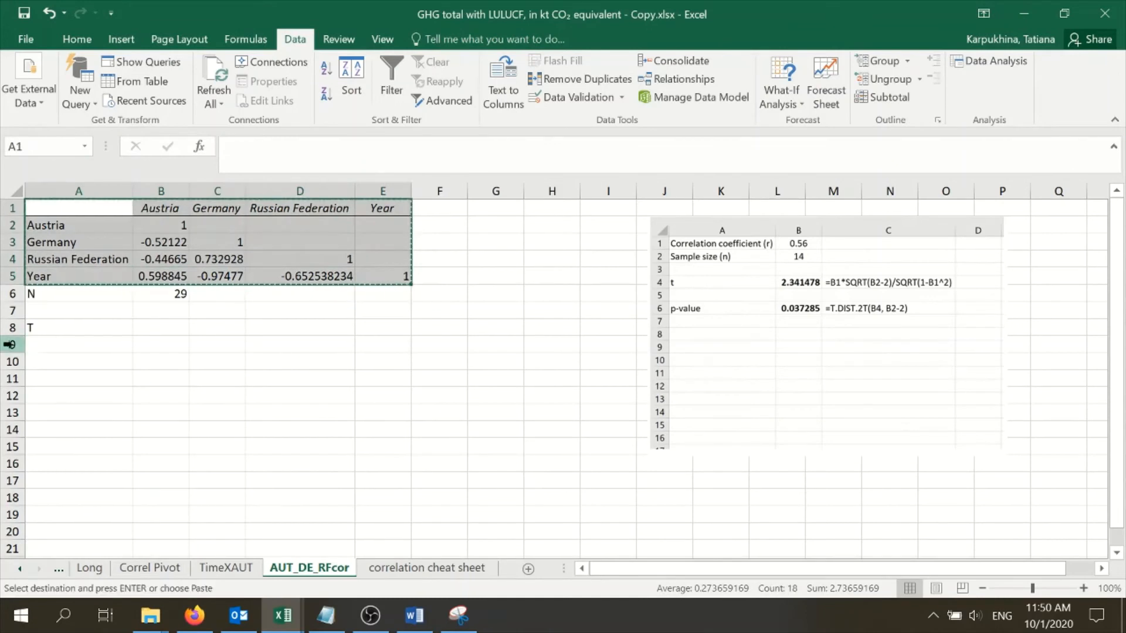
click(73, 349)
click(83, 360)
key(ctrl+v)
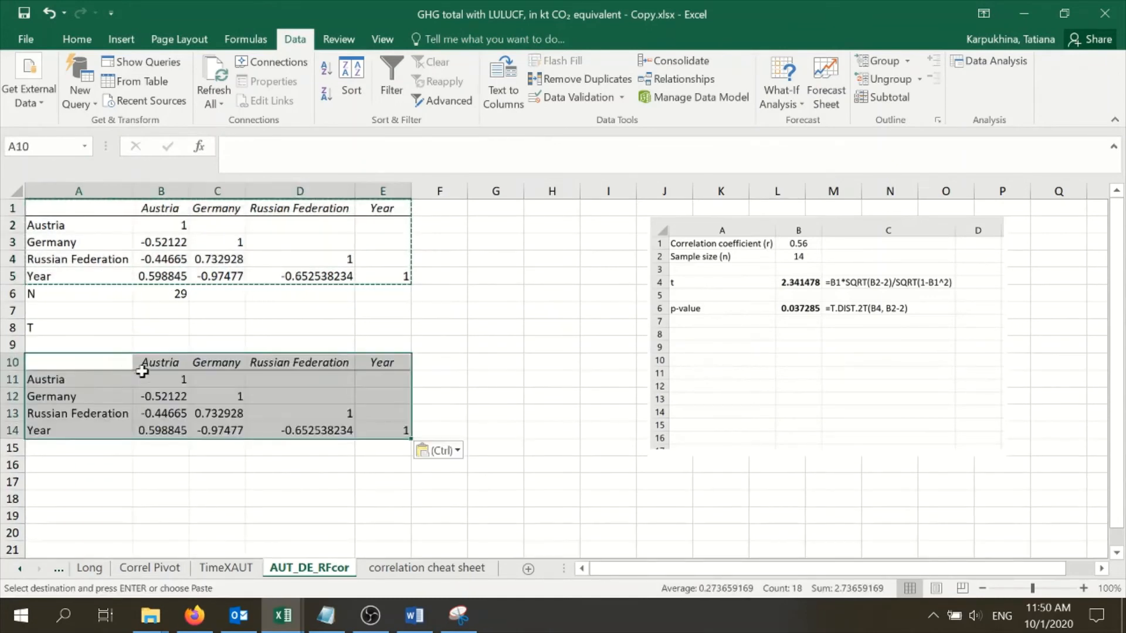
click(166, 399)
drag(166, 381, 366, 429)
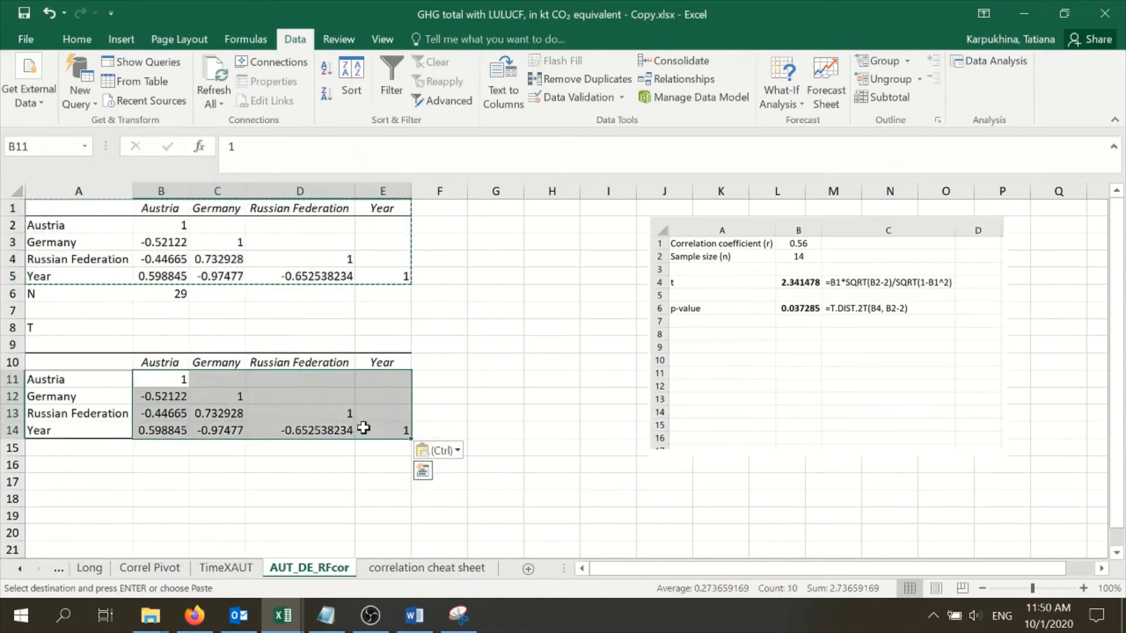
key(Delete)
Remove the label T from A8 and enter it in A9, directly above the empty copied table
click(64, 336)
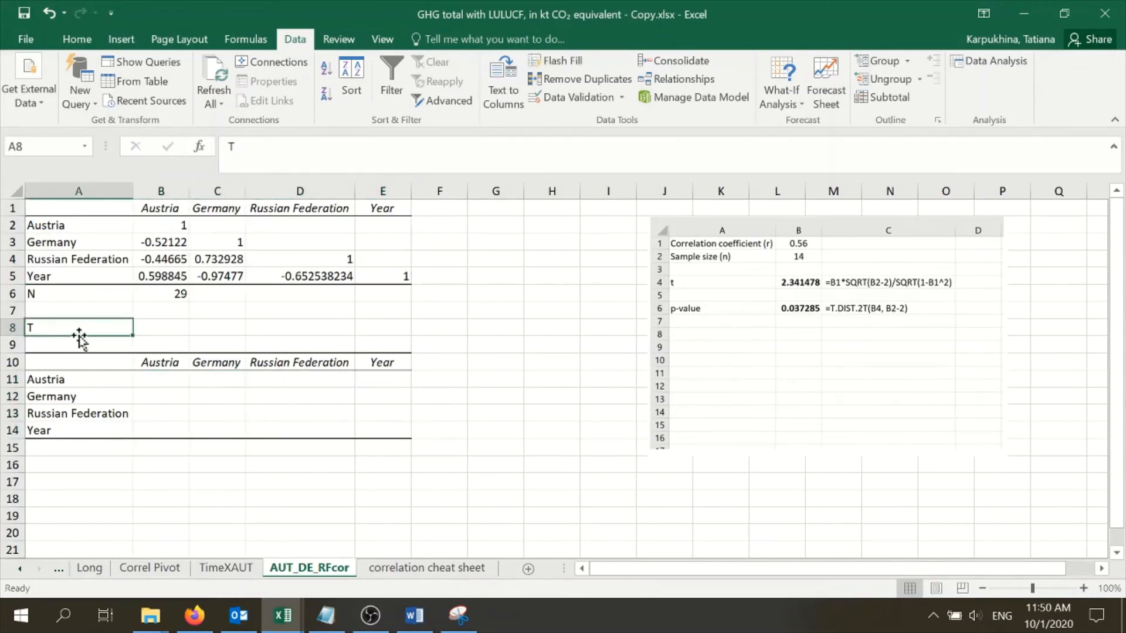
click(80, 341)
text(T)
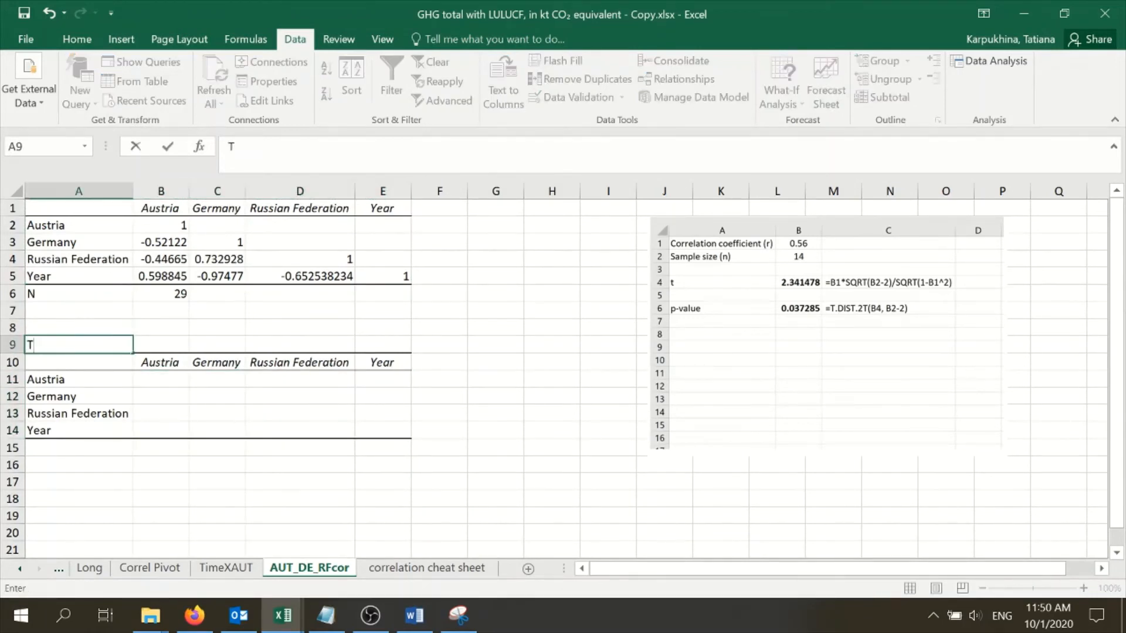
click(161, 378)
Begin the t-statistic formula in B12 with =B3*SQRT($B$6-2), making the sample-size reference absolute
click(182, 401)
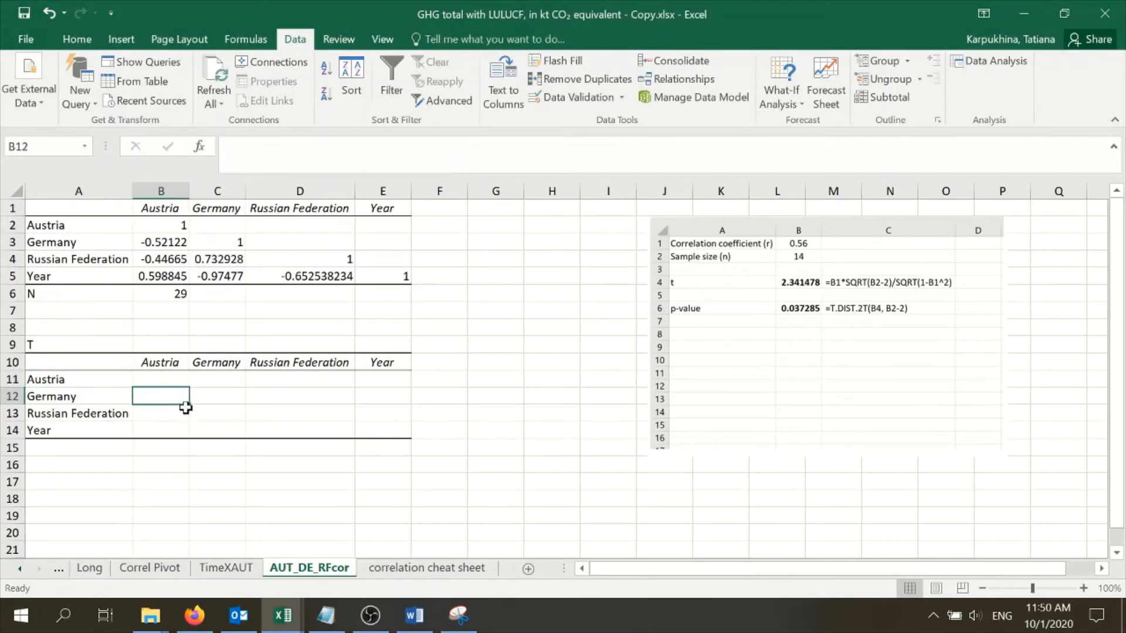
text(=)
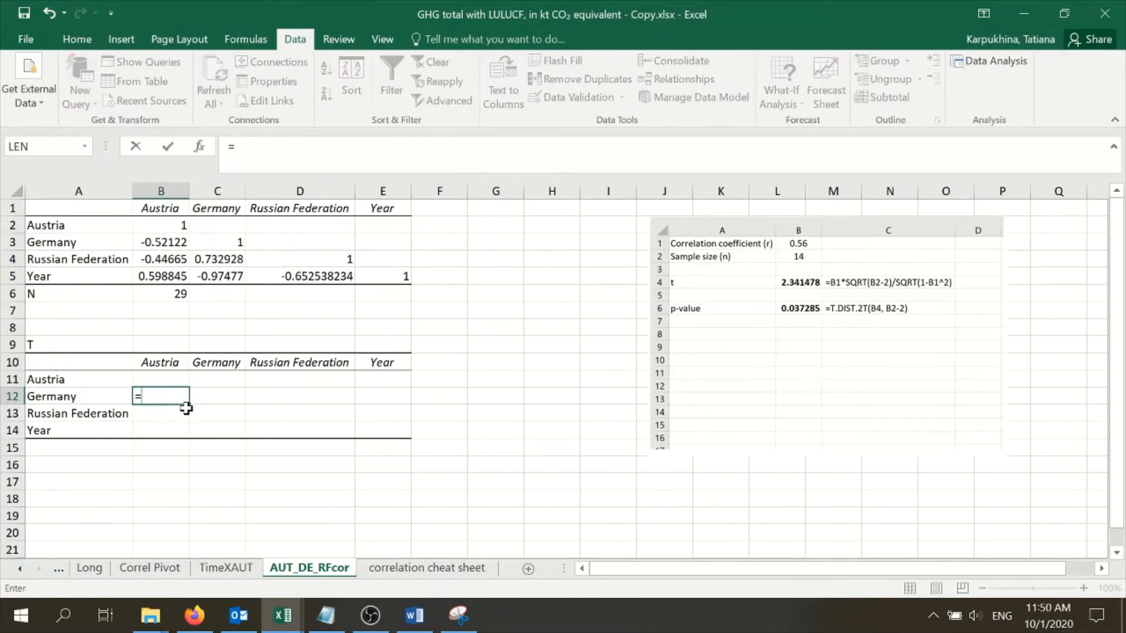
click(160, 243)
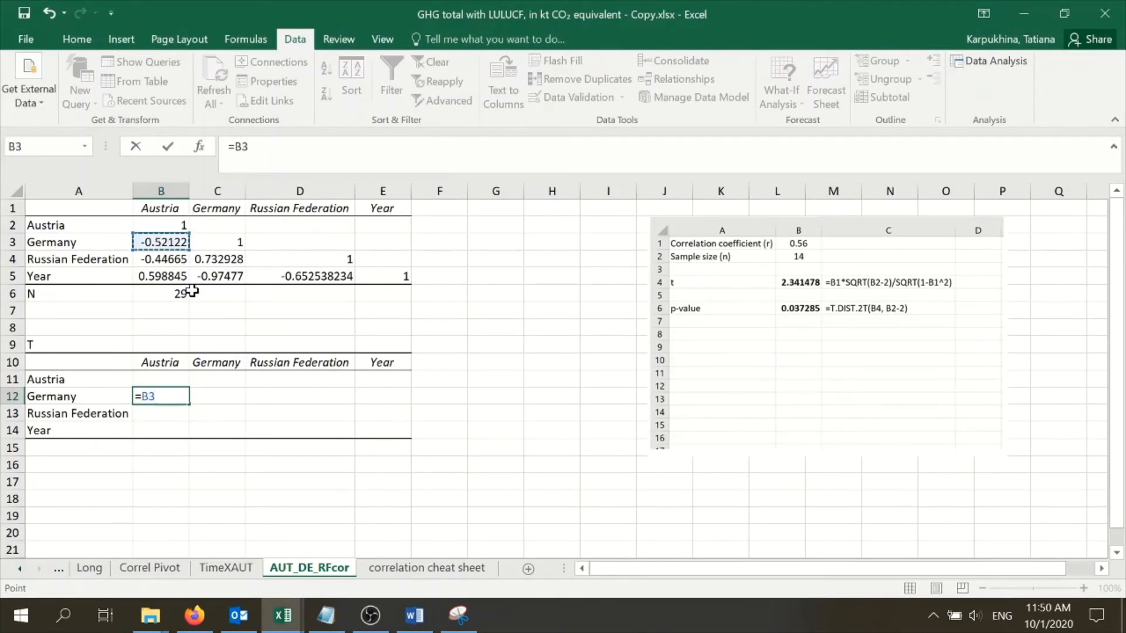
text(*SQ)
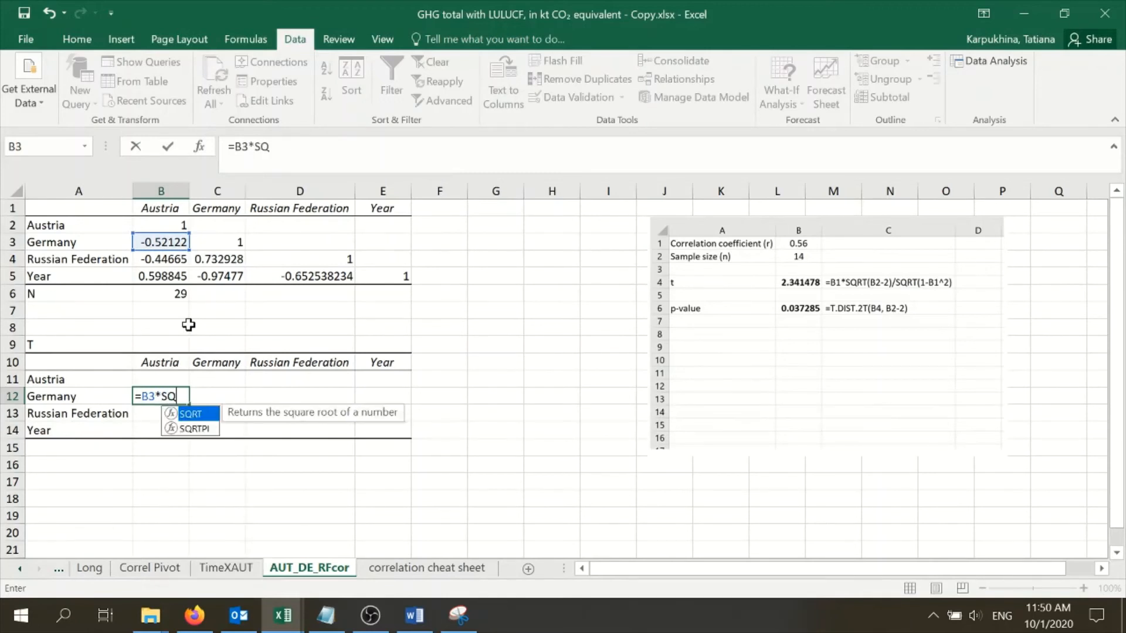
double_click(209, 413)
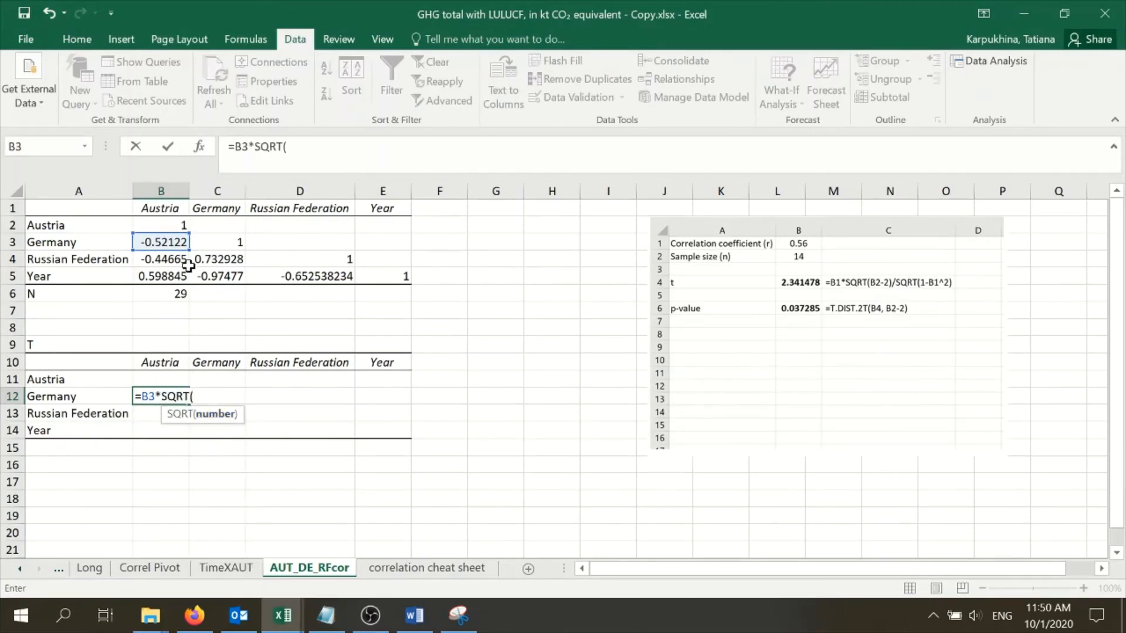
click(170, 296)
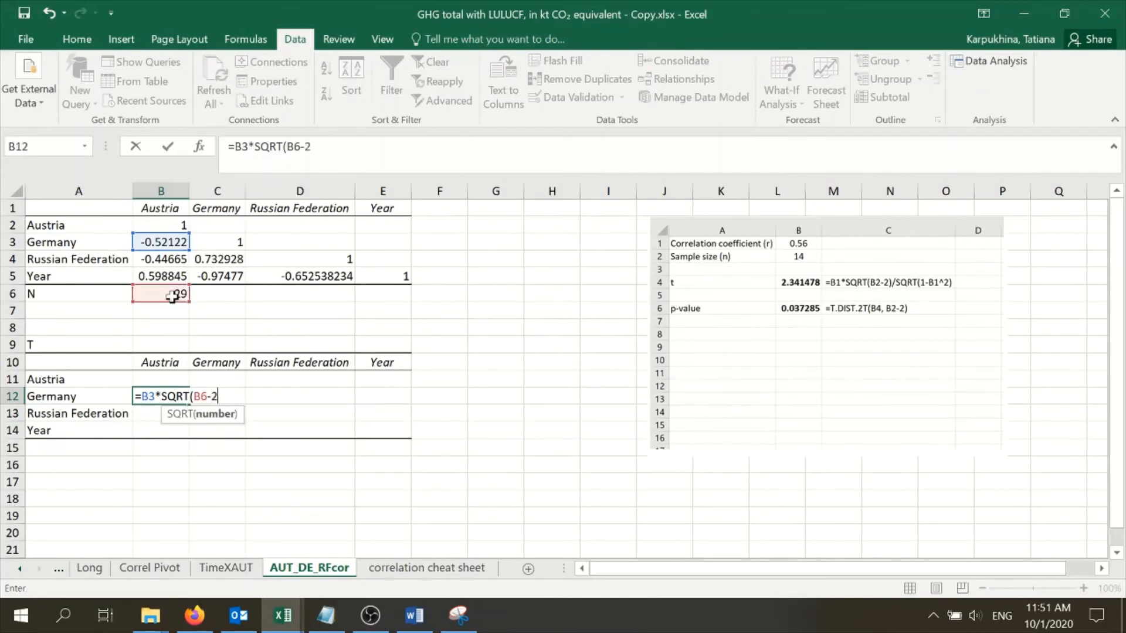
text(-2))
click(199, 396)
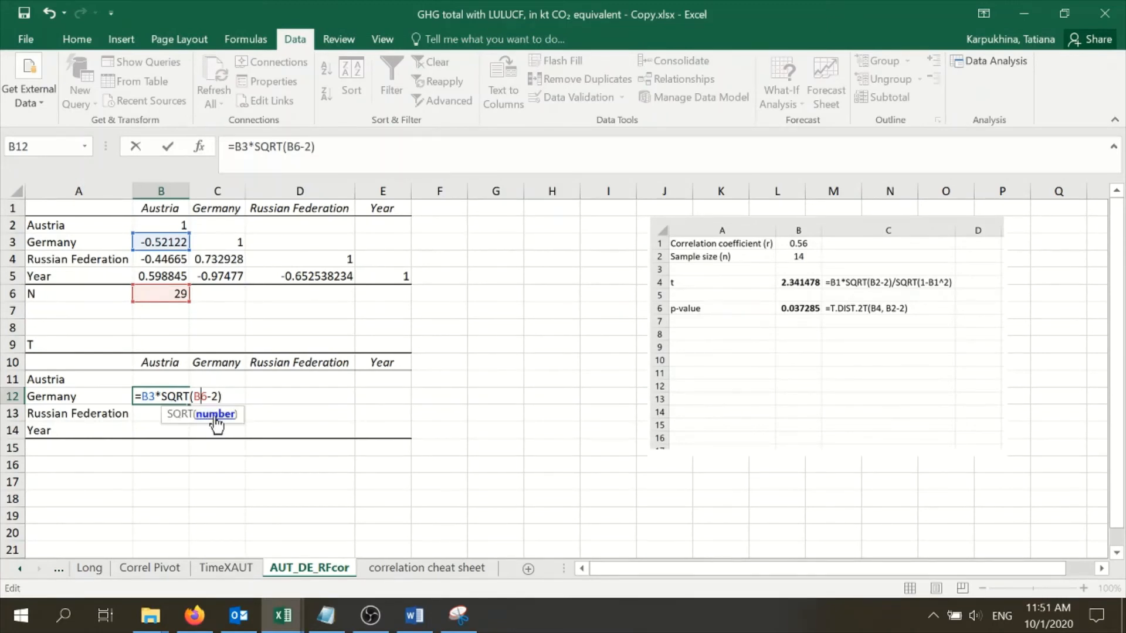
key(F4)
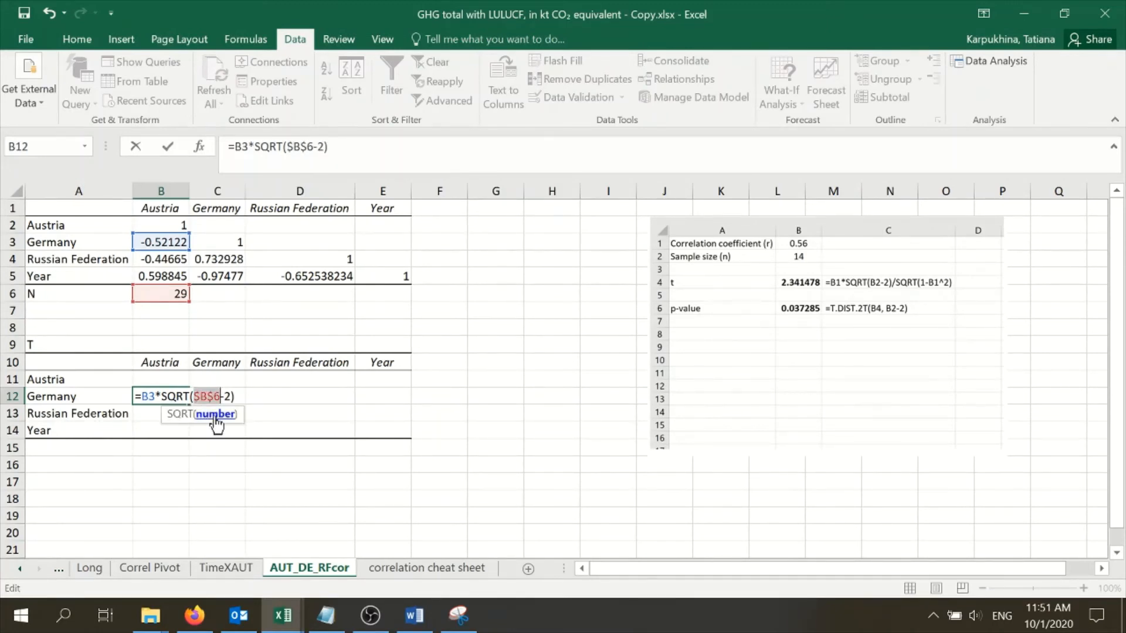
click(340, 148)
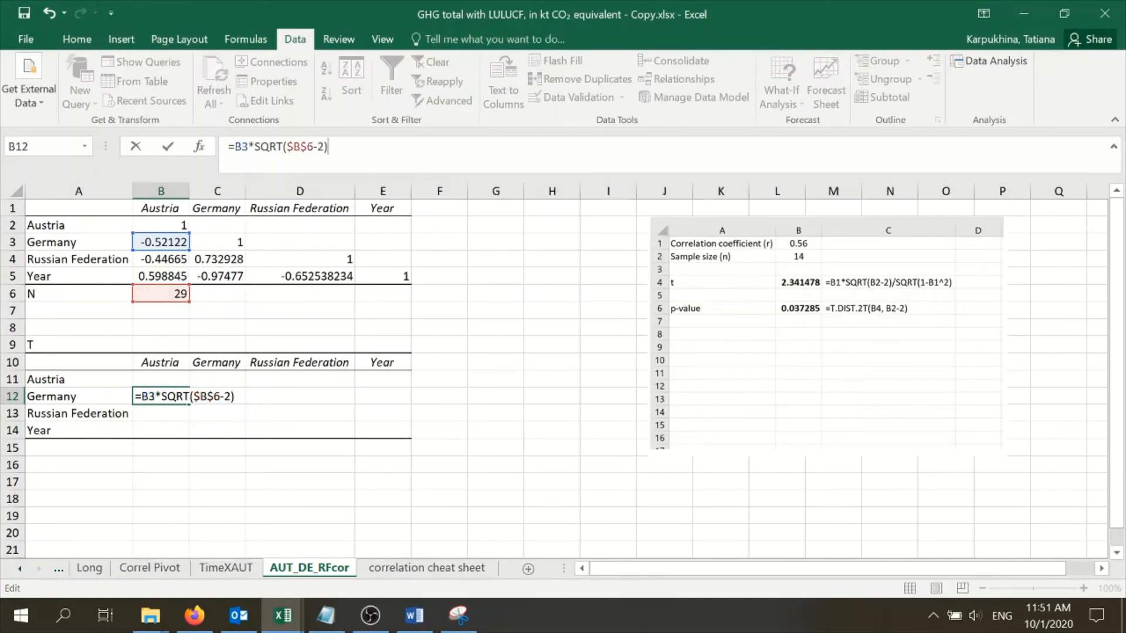
Complete the t-statistic formula in B12 by dividing by SQRT(1-B3^2)
text(SQ)
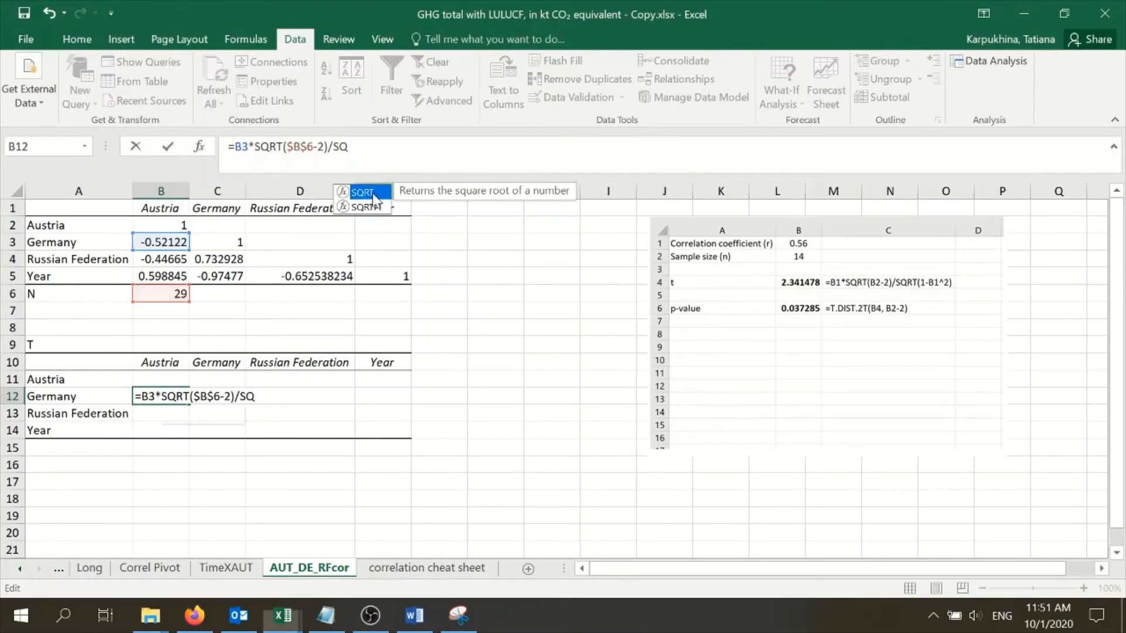
key(Tab)
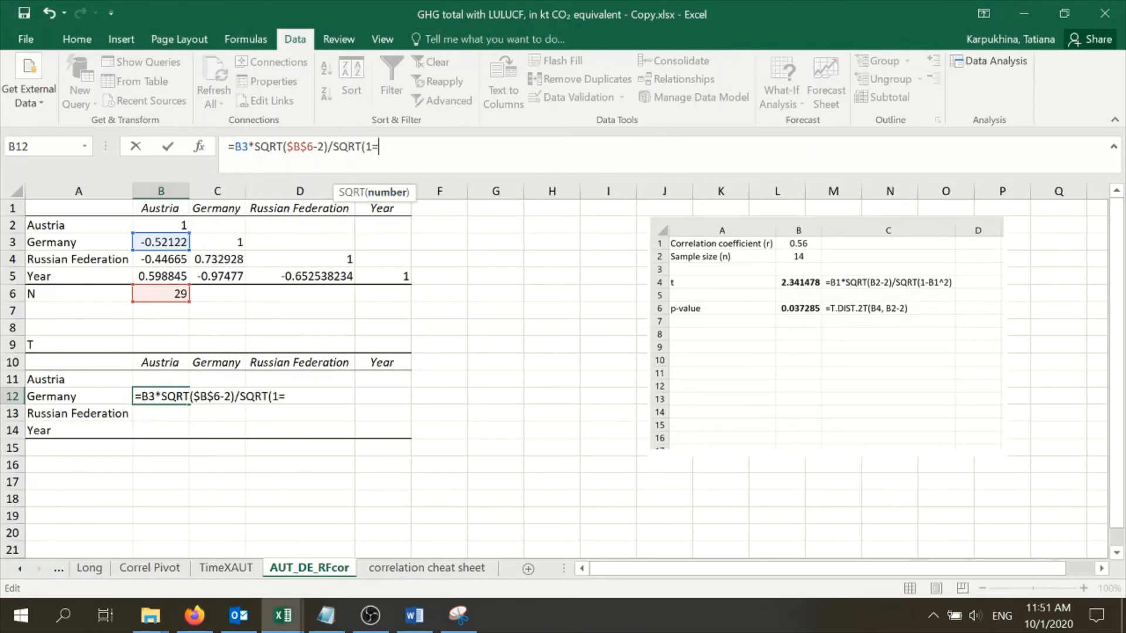
text(1-)
click(187, 243)
text(^)
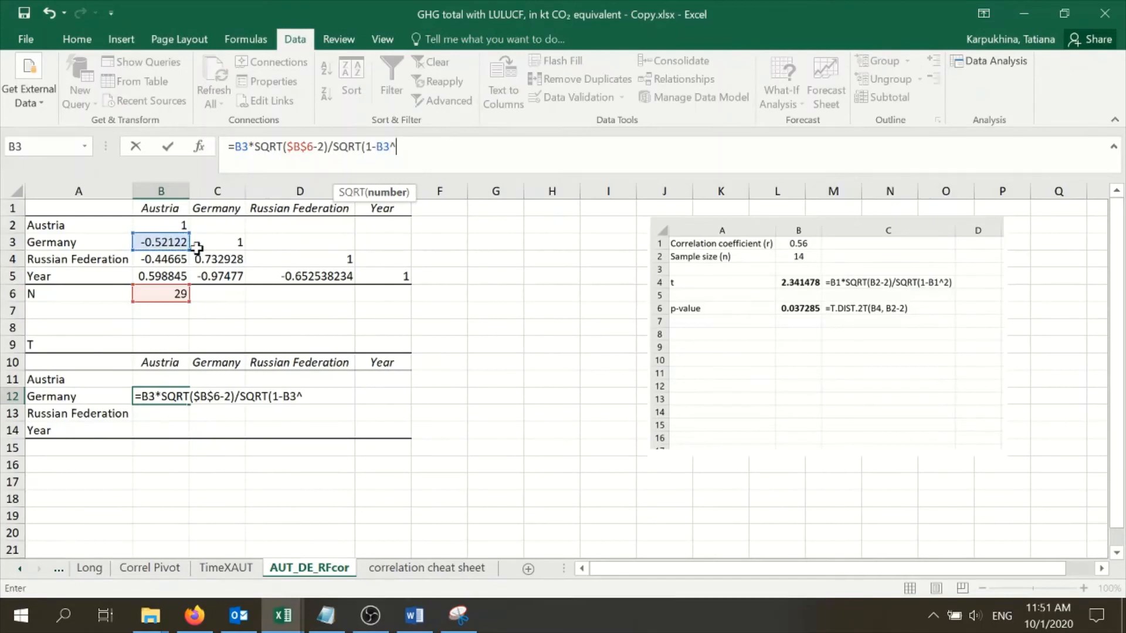
text(2))
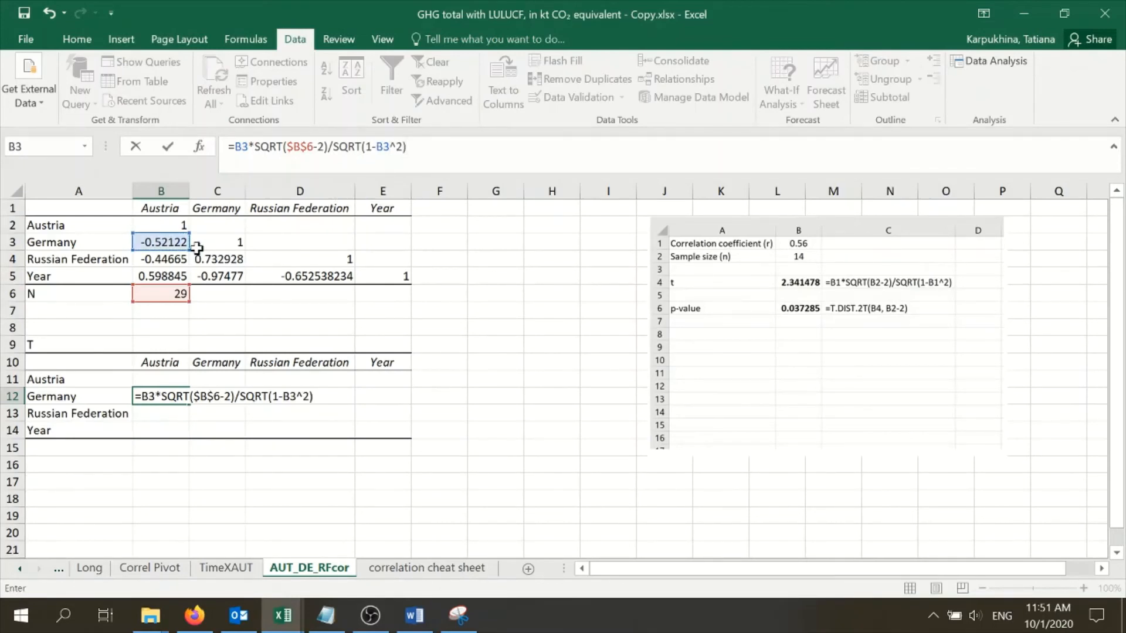
key(Return)
Fill the t-statistic formula from B12 across the range B12:E14
click(173, 394)
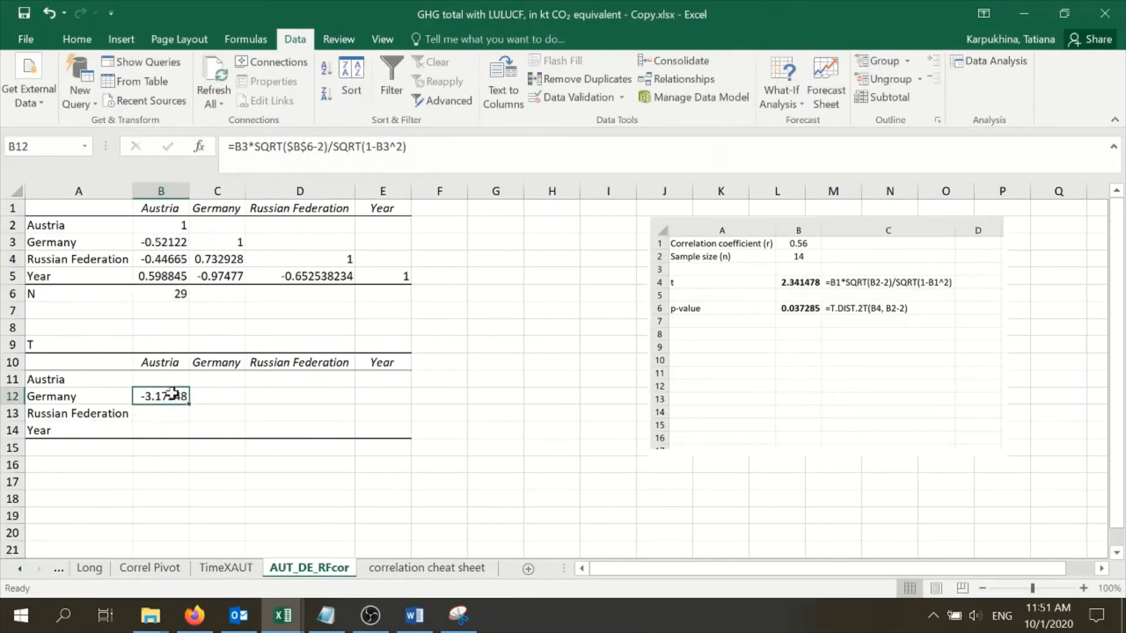
drag(190, 405, 394, 444)
click(378, 463)
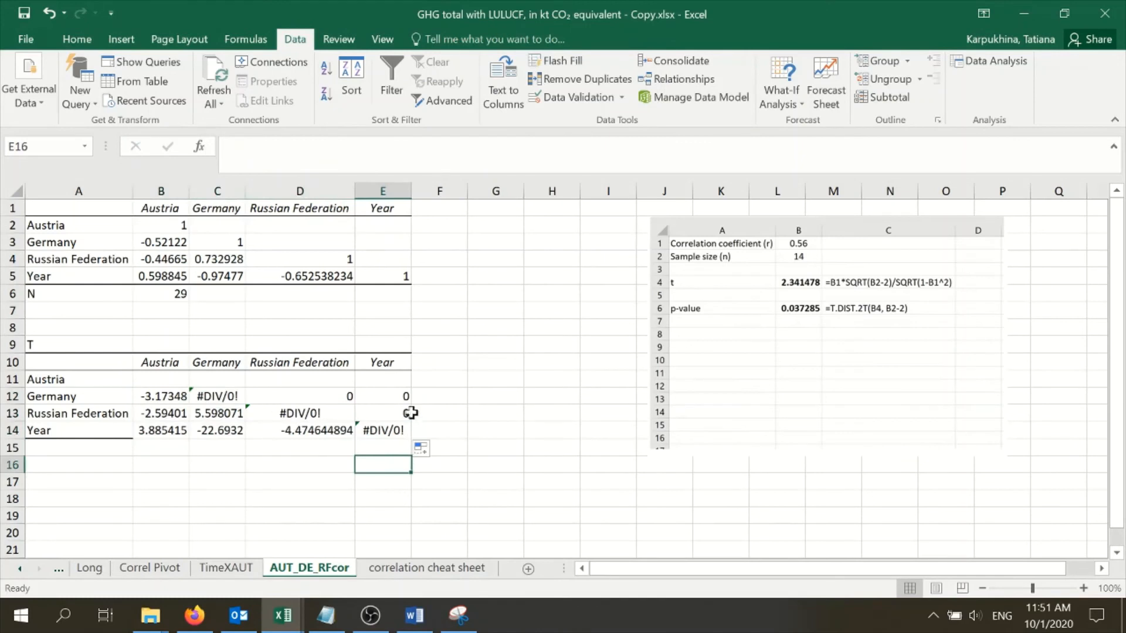
Clear the filled formulas above the diagonal of the T table, in D12:E12 and E13
mouse_move(346, 395)
mouse_down()
mouse_move(415, 394)
mouse_move(354, 381)
mouse_up()
key(F2)
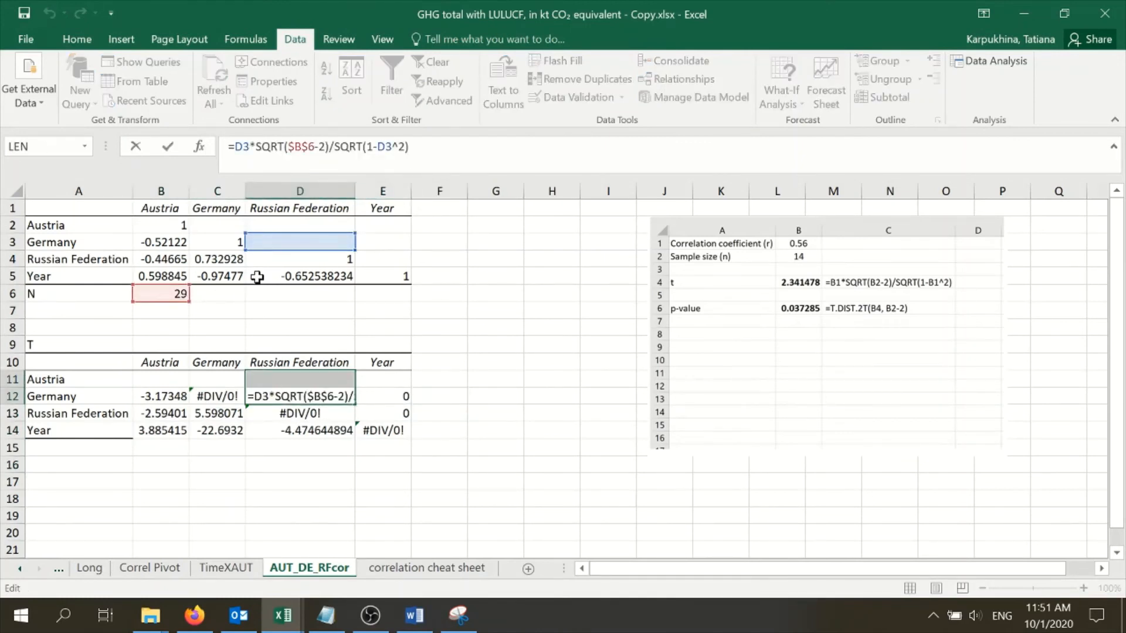
click(426, 397)
drag(317, 403, 384, 400)
click(390, 412)
key(Delete)
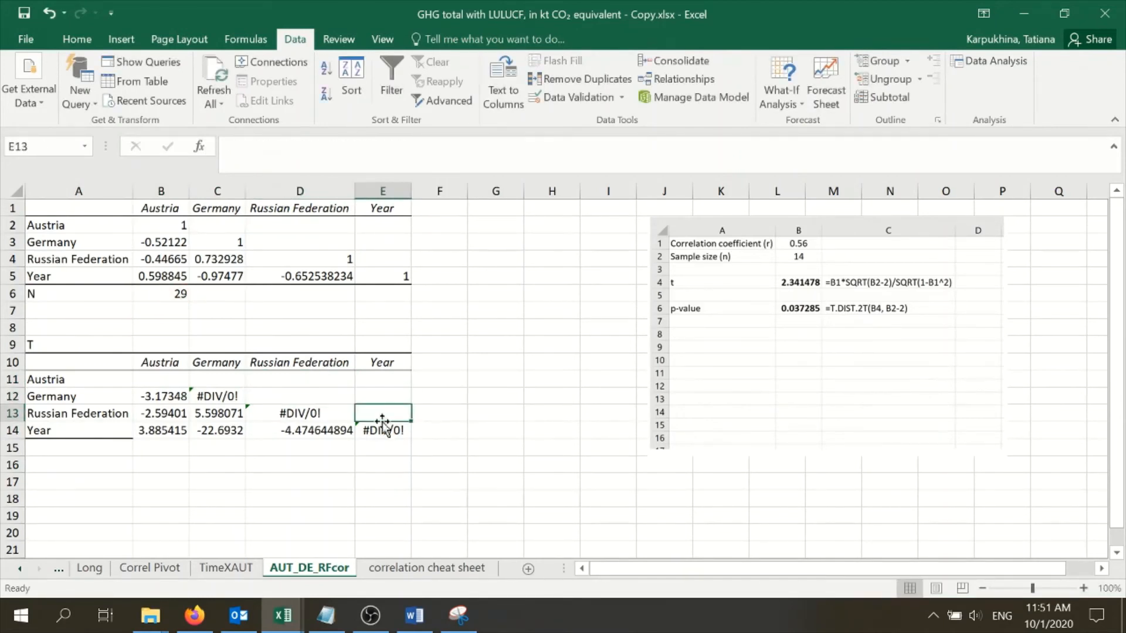
Clear the diagonal cells E14, D13 and C12 of the T table
click(382, 429)
key(F2)
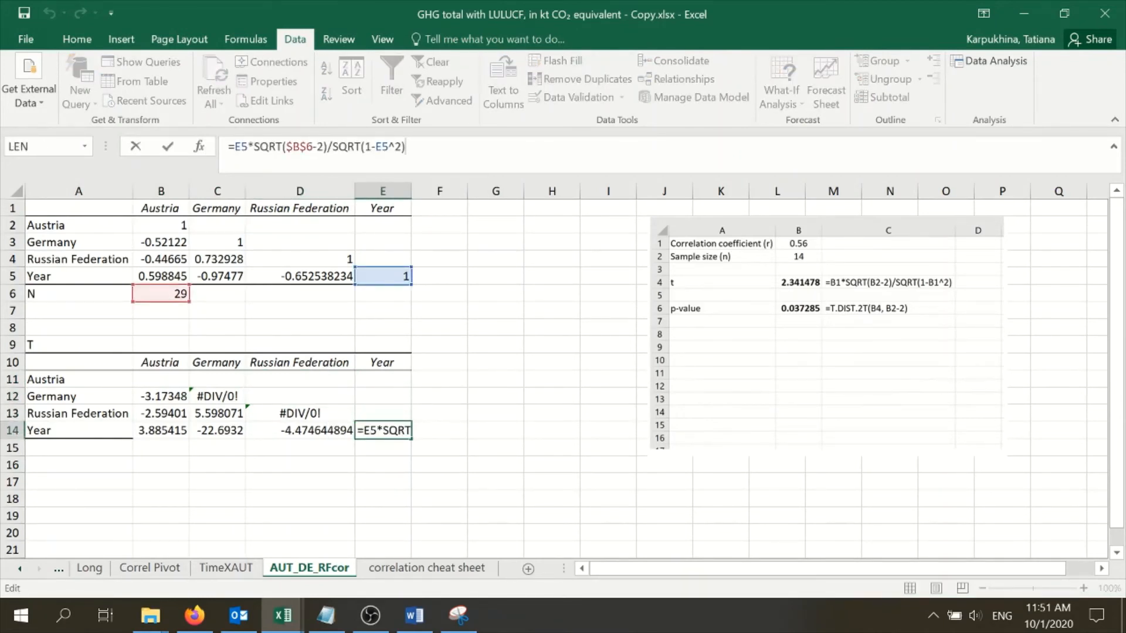
click(418, 462)
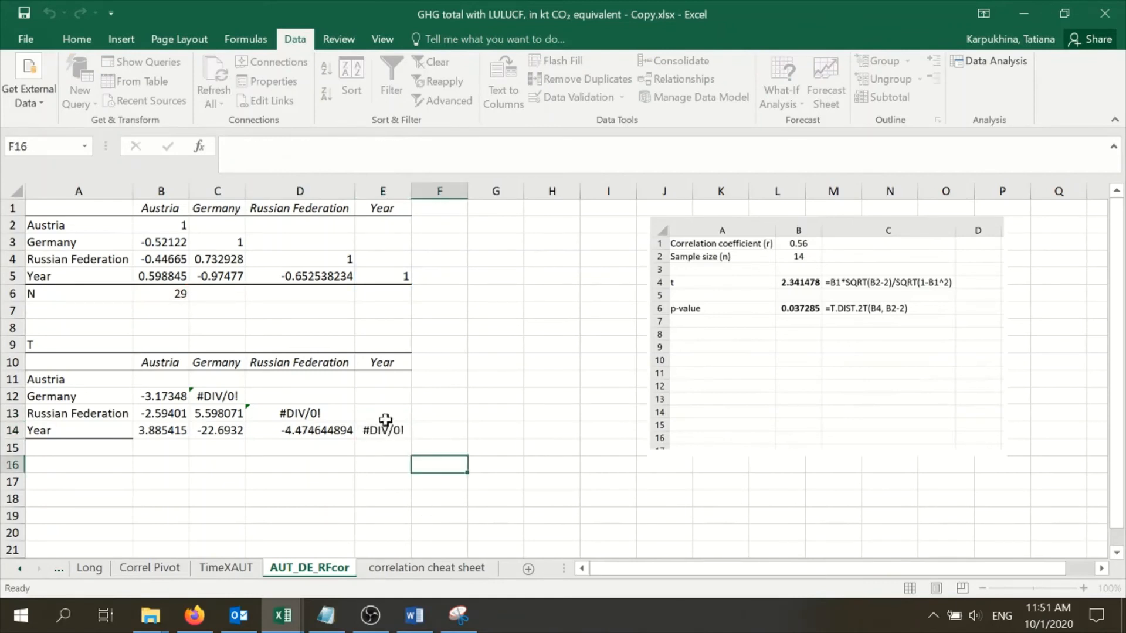
click(387, 426)
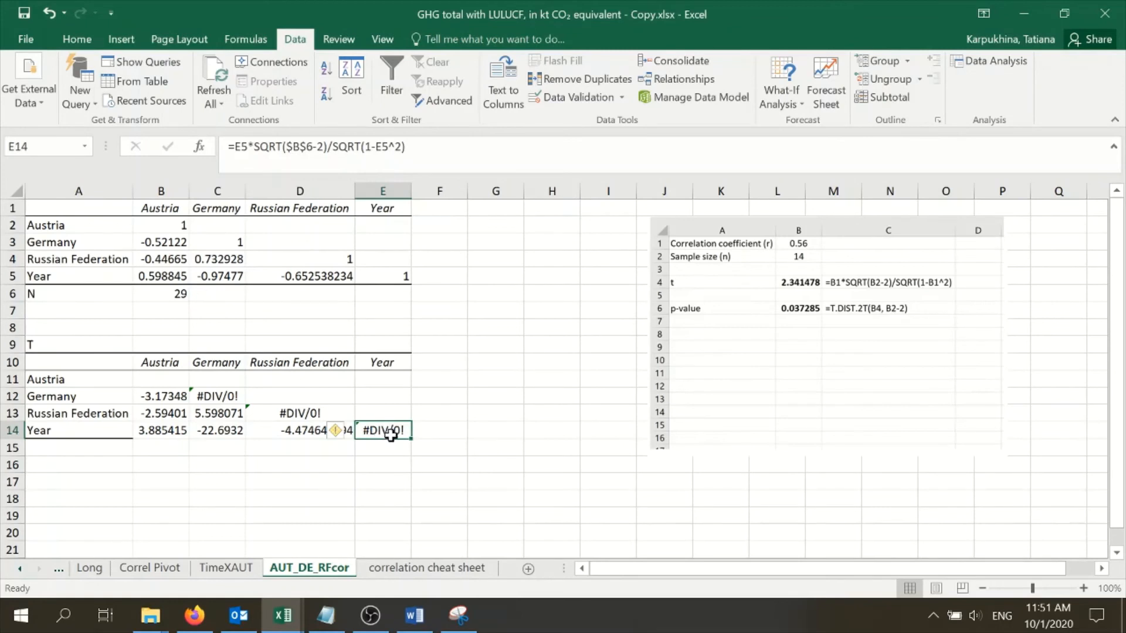
key(Delete)
click(289, 413)
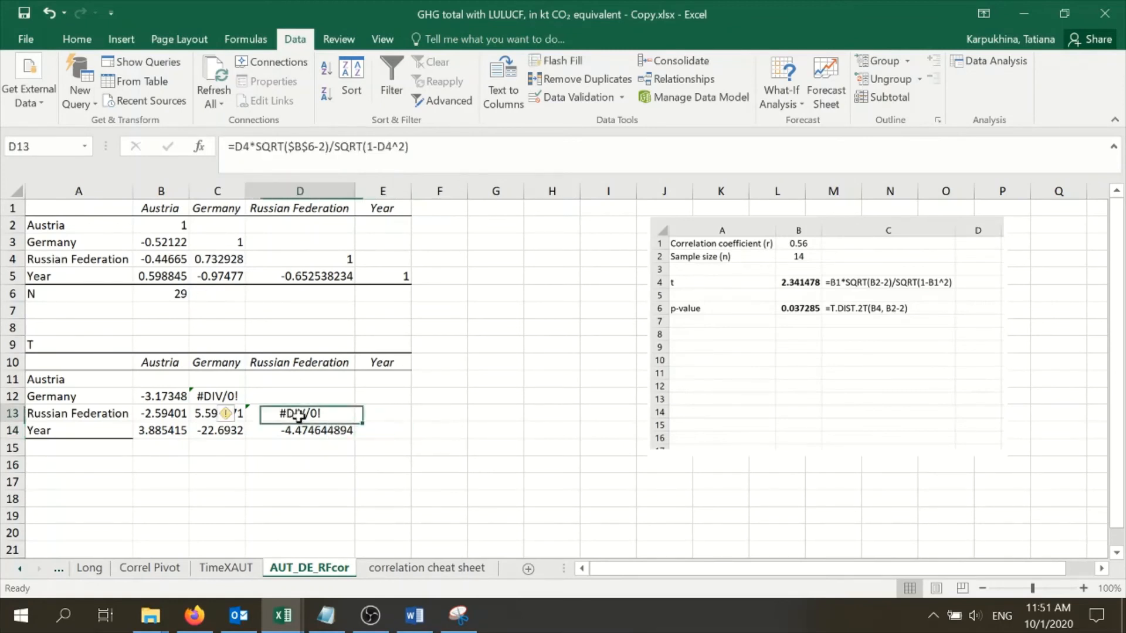
key(Delete)
click(216, 392)
key(Delete)
click(235, 466)
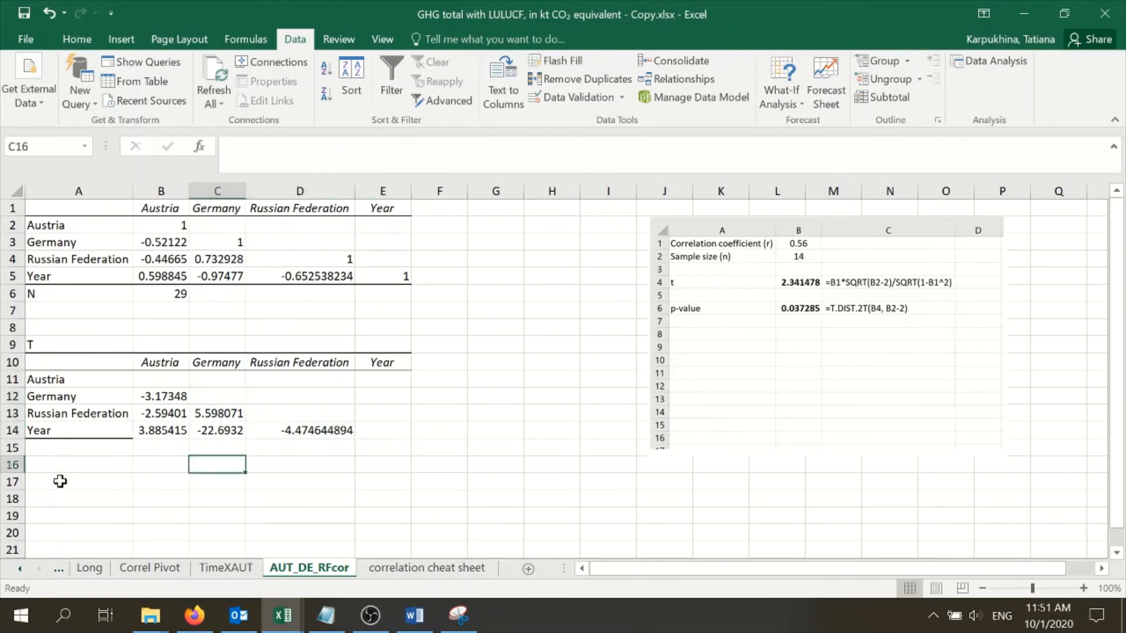
Enter the label p-values in A16 and copy the correlation matrix A1:E5 to A17 beneath it
click(65, 460)
text(p-values)
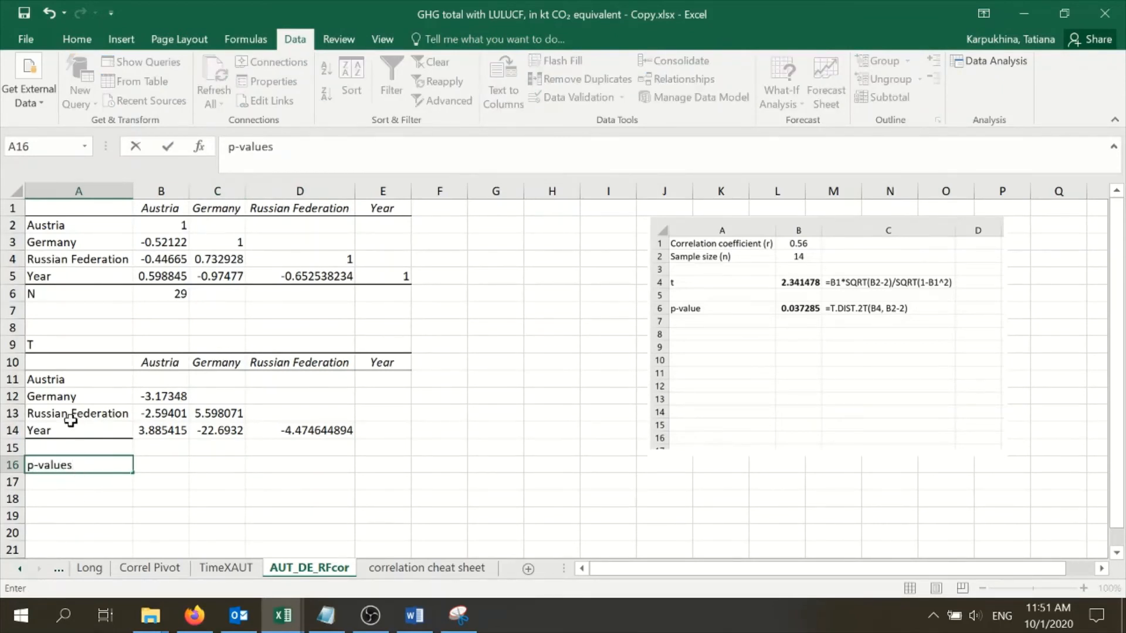
drag(85, 214, 367, 267)
key(ctrl+c)
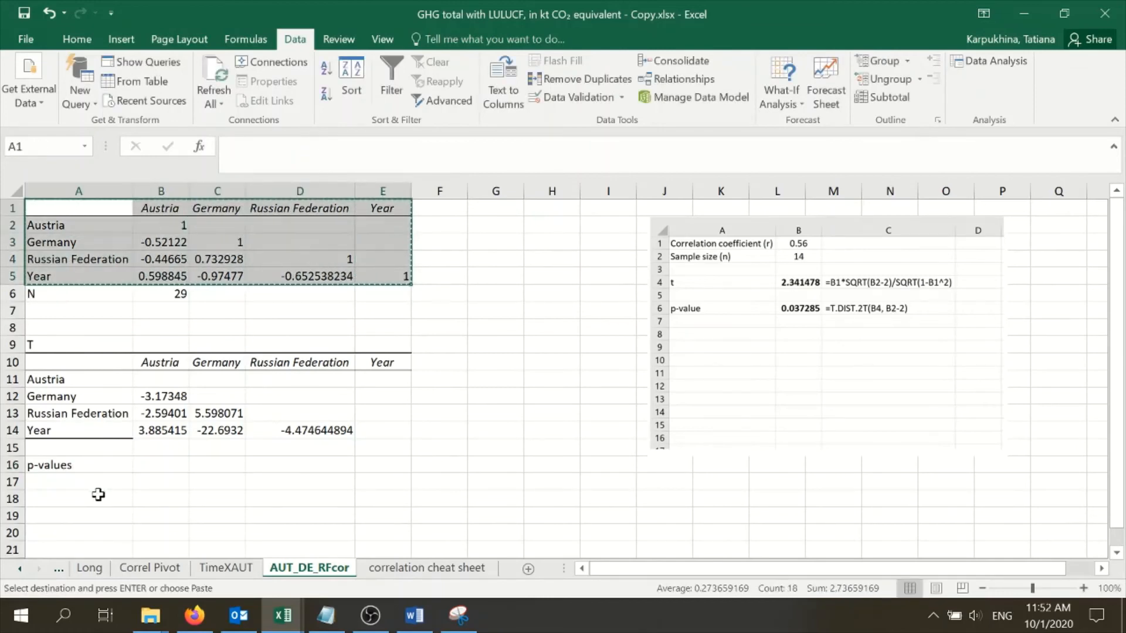
click(94, 482)
key(ctrl+v)
Clear the copied coefficients from the p-values table in B18:E21
scroll(174, 444, down, 2)
drag(175, 411, 401, 446)
key(Delete)
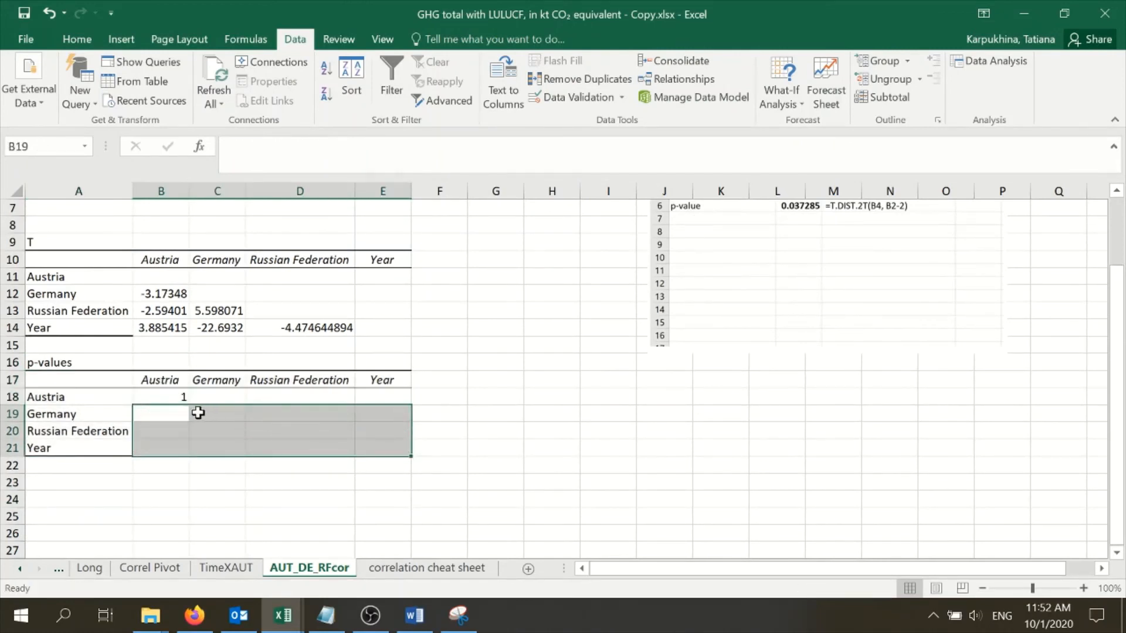
click(176, 397)
key(Delete)
click(308, 427)
Begin a T.DIST.2T formula in B19 with the t-statistic in B12 as its first argument
scroll(307, 427, up, 1)
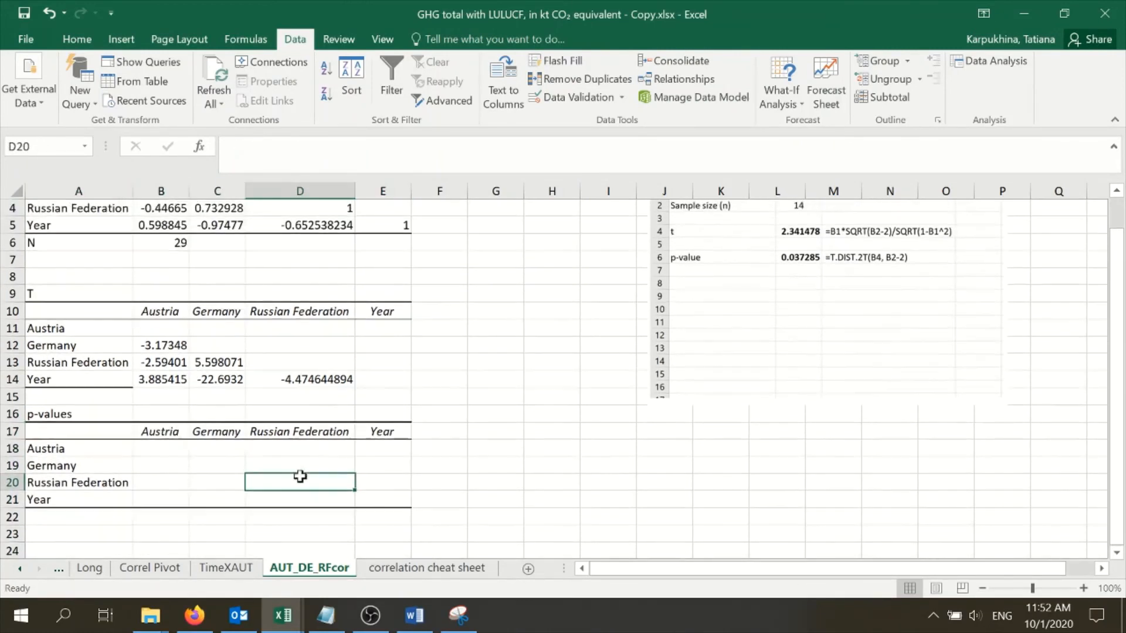
click(160, 448)
scroll(176, 481, up, 1)
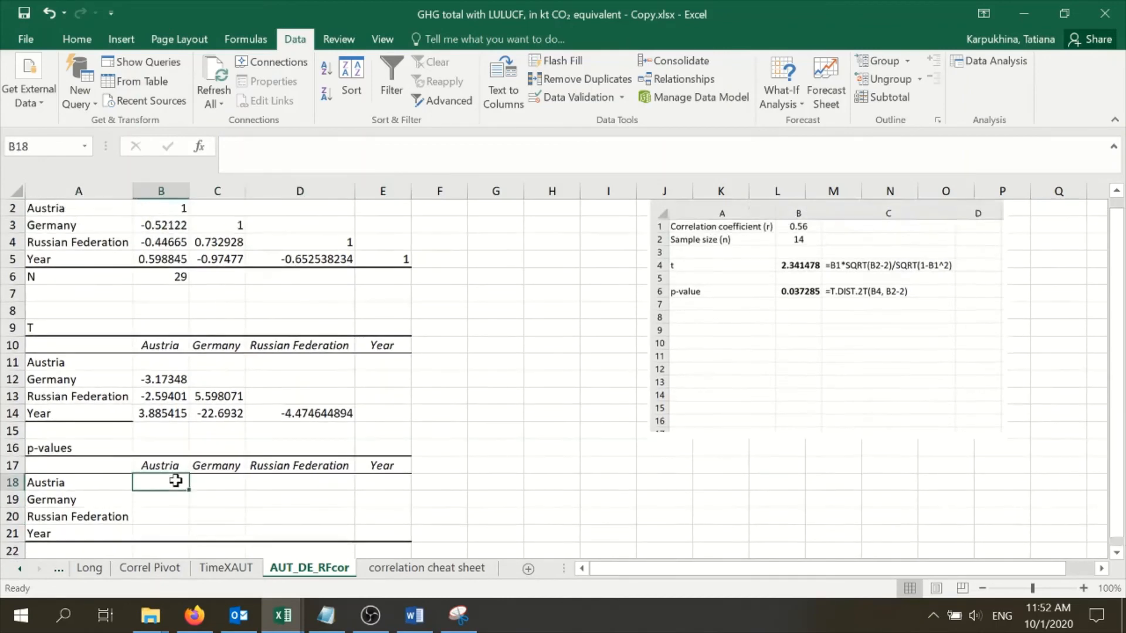
click(173, 516)
text(=)
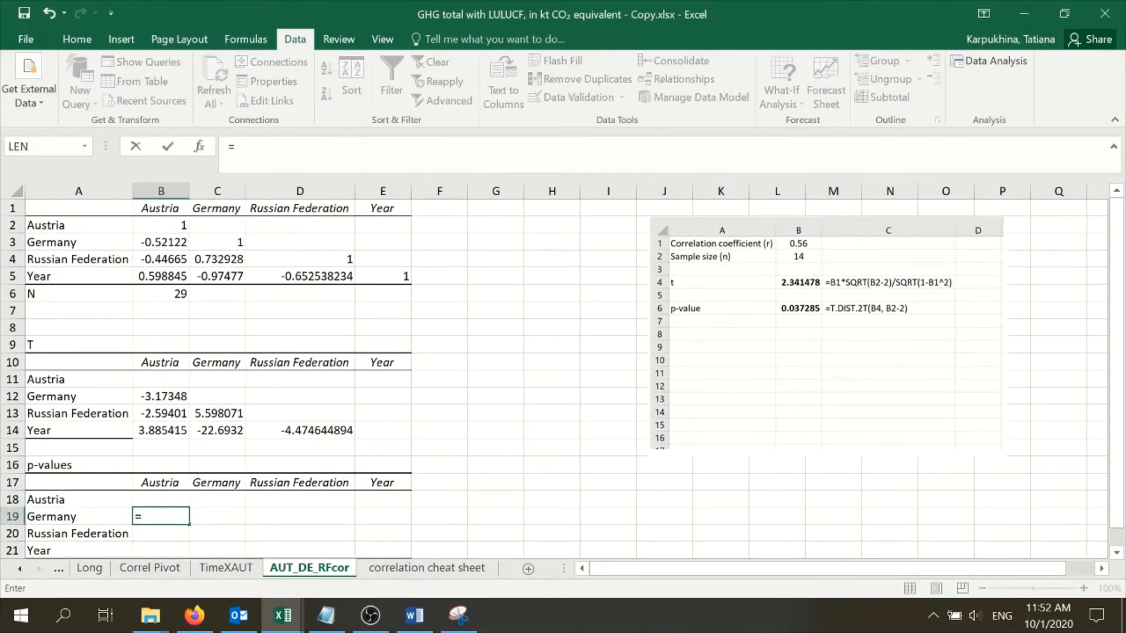
text(T)
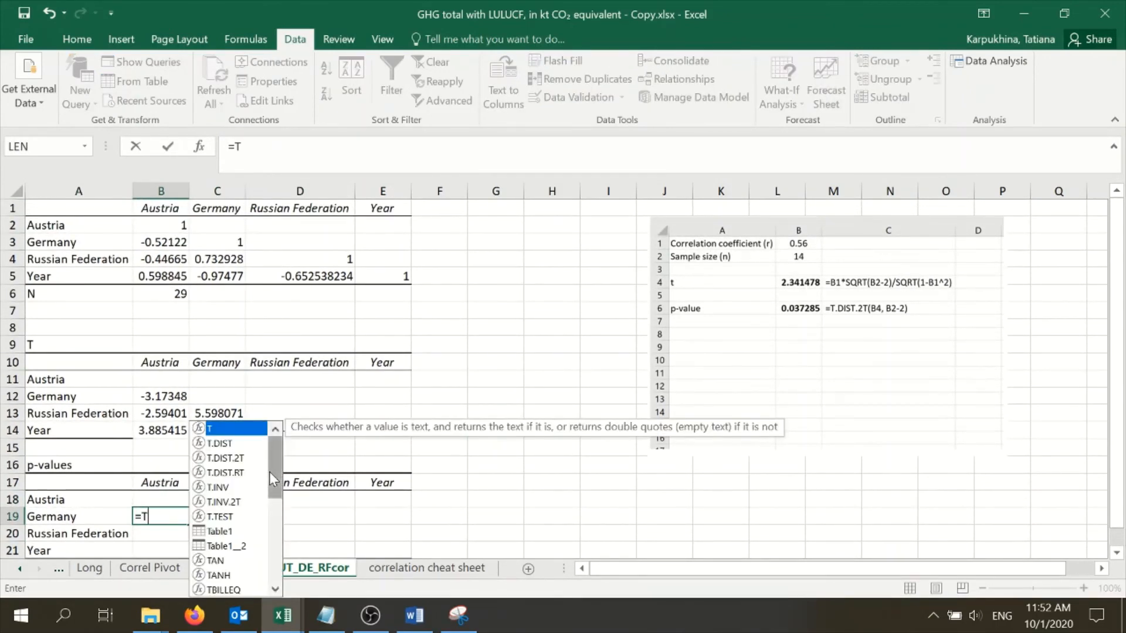
double_click(231, 458)
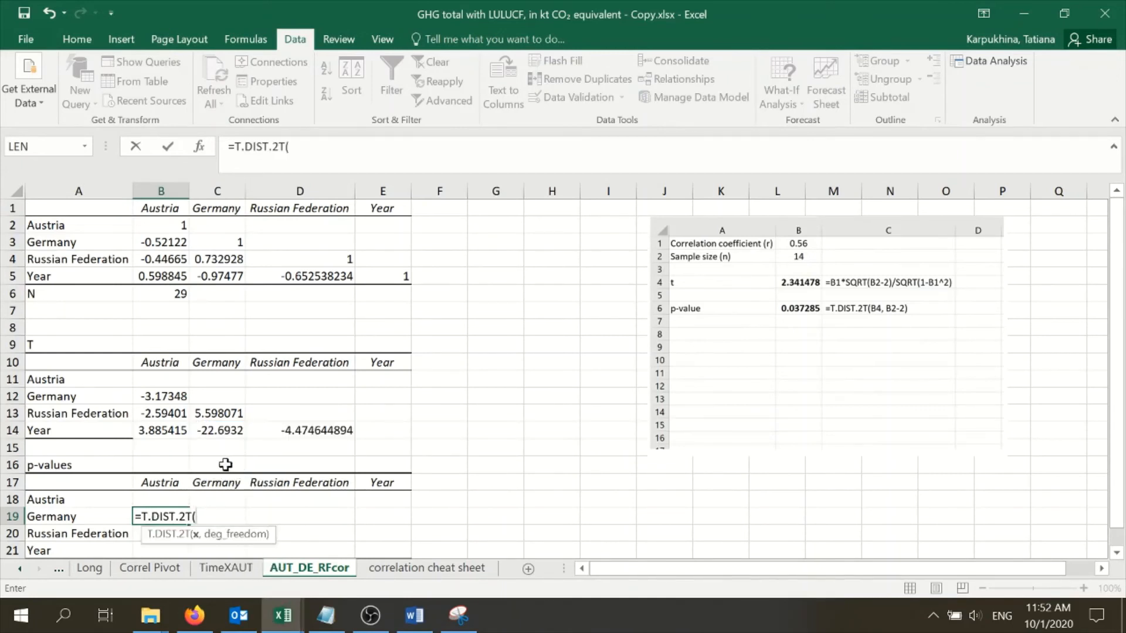
click(151, 397)
text(,)
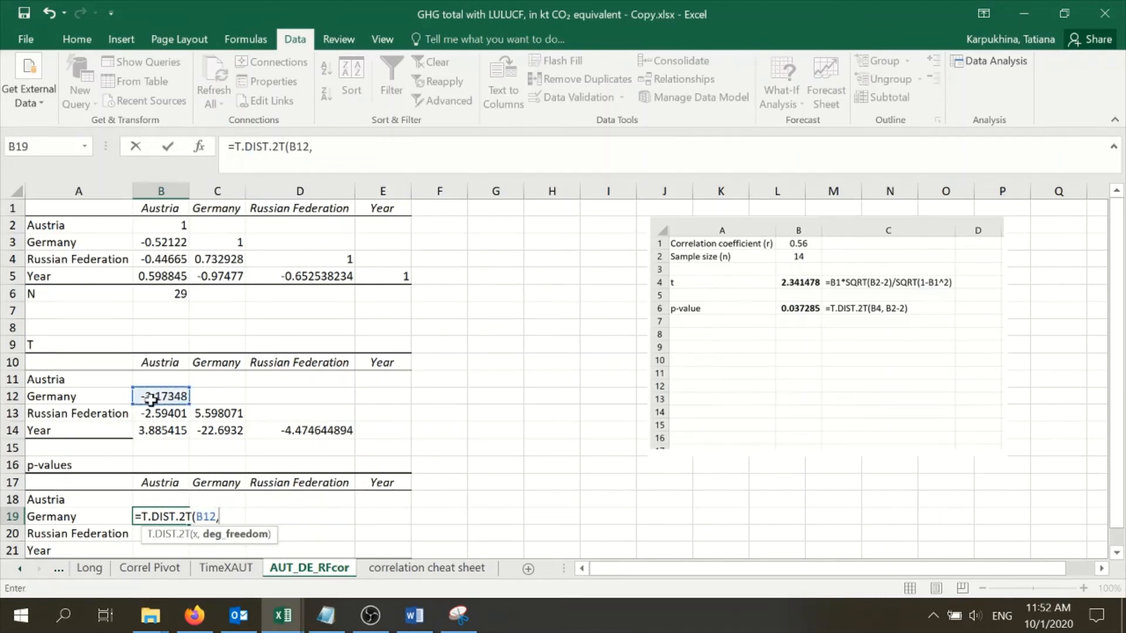
Complete the T.DIST.2T formula in B19 with $B$6-2 as the degrees of freedom
click(166, 295)
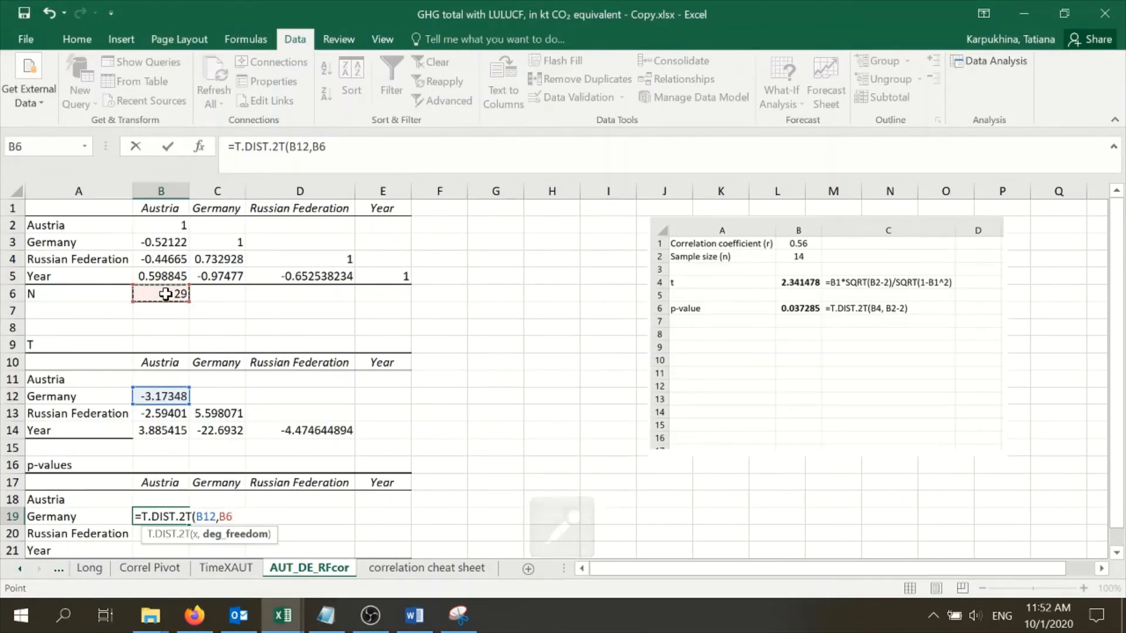
key(F4)
text(-)
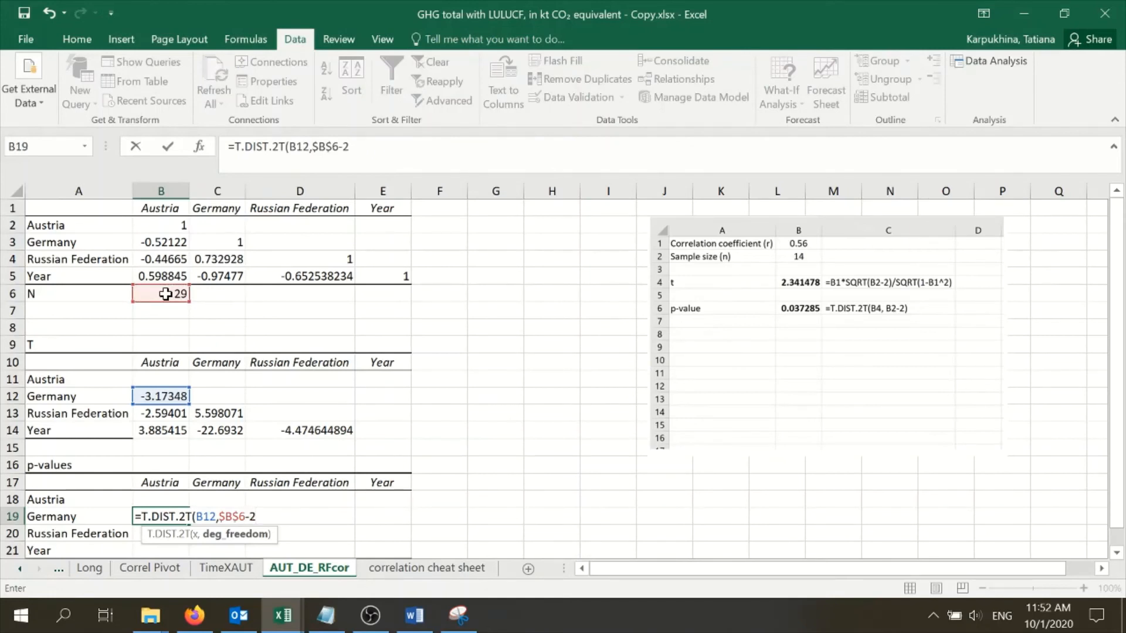
text(2))
key(Return)
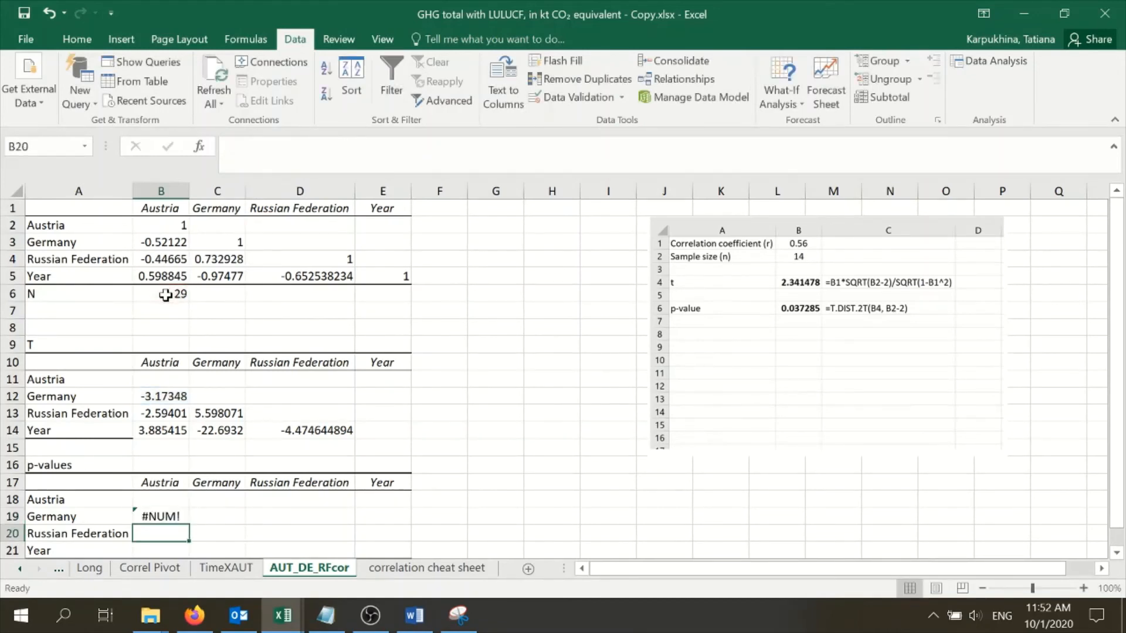
click(161, 515)
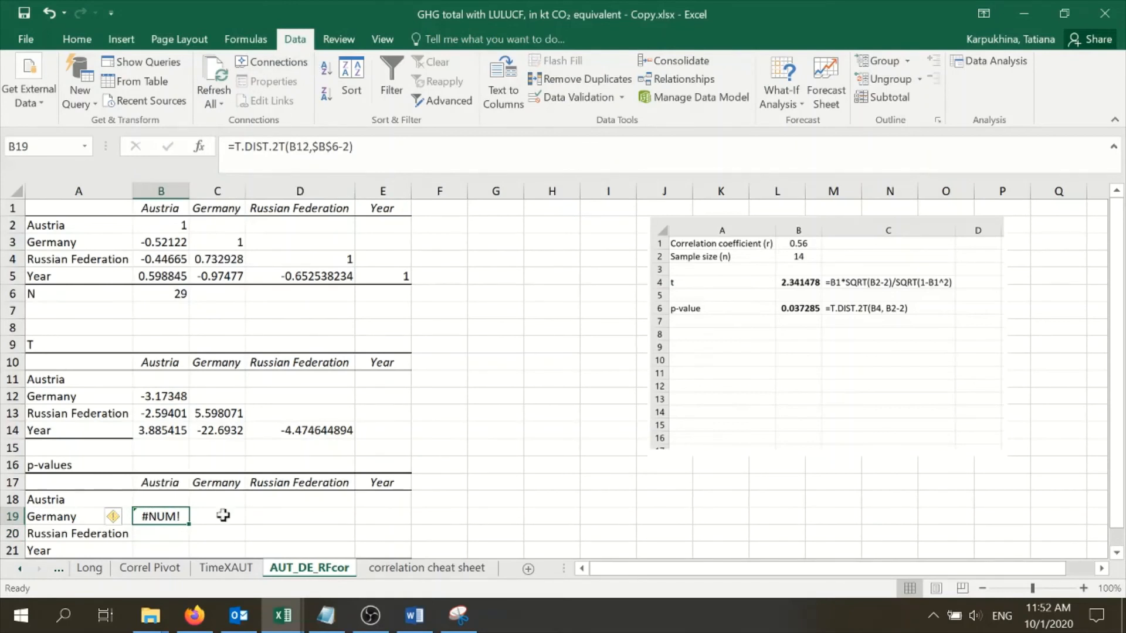
Wrap the t-statistic formula in B12 in the ABS function
key(Return)
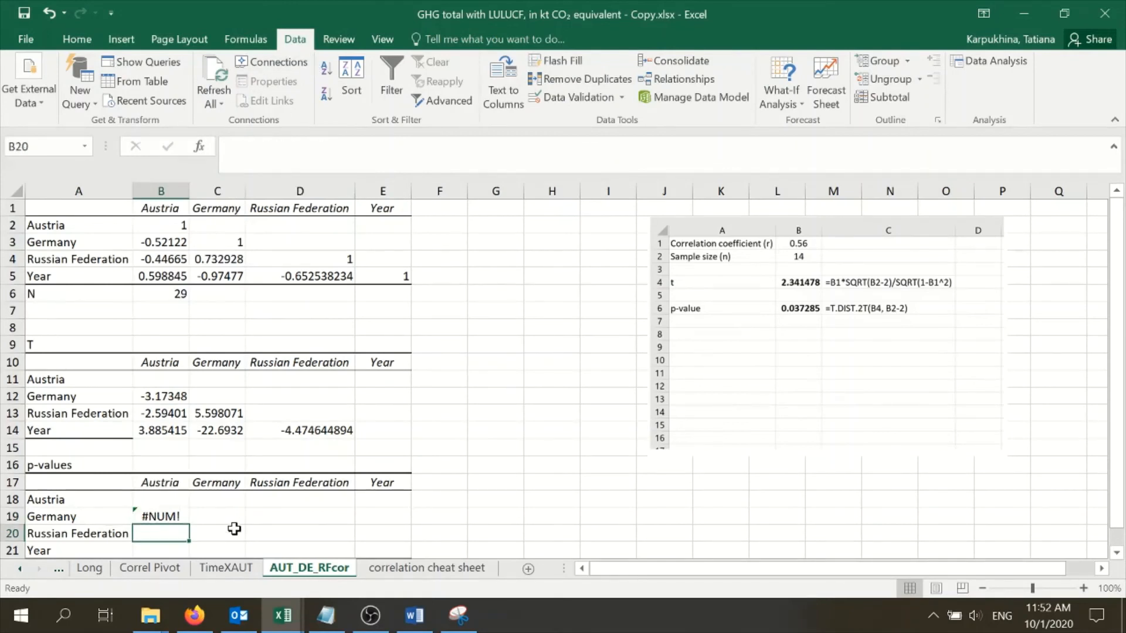
click(150, 396)
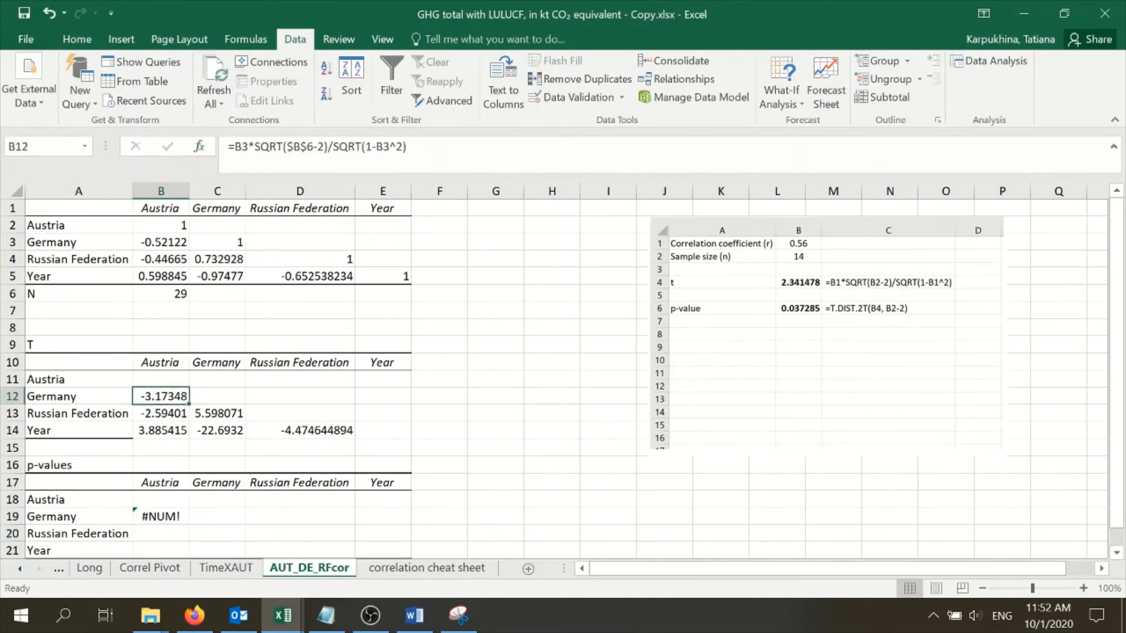
click(234, 147)
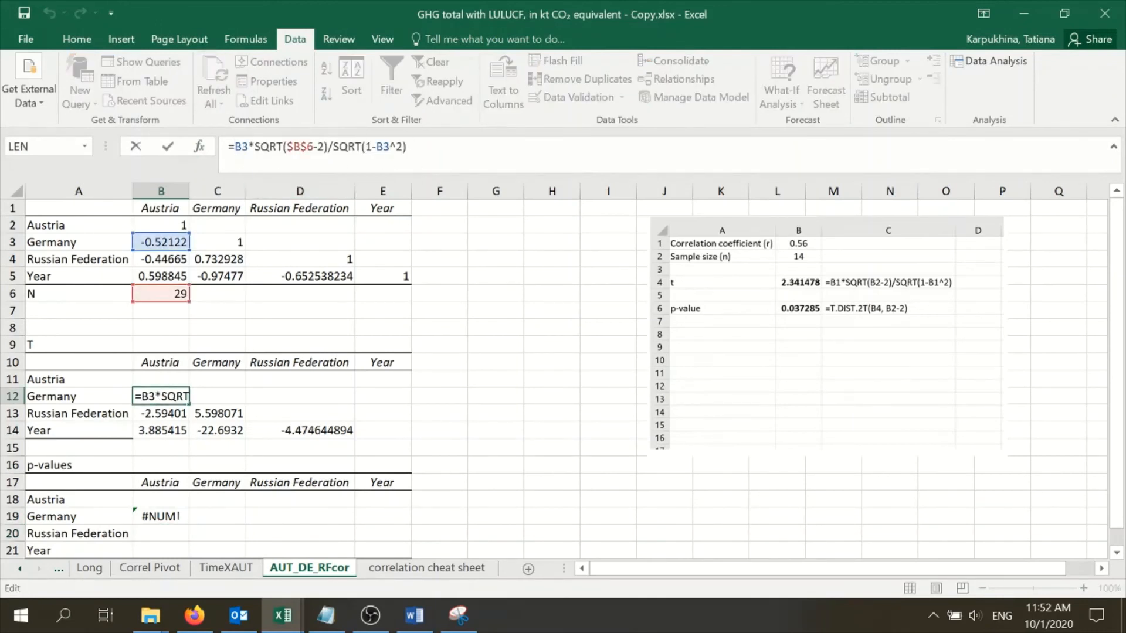
text(ABS)
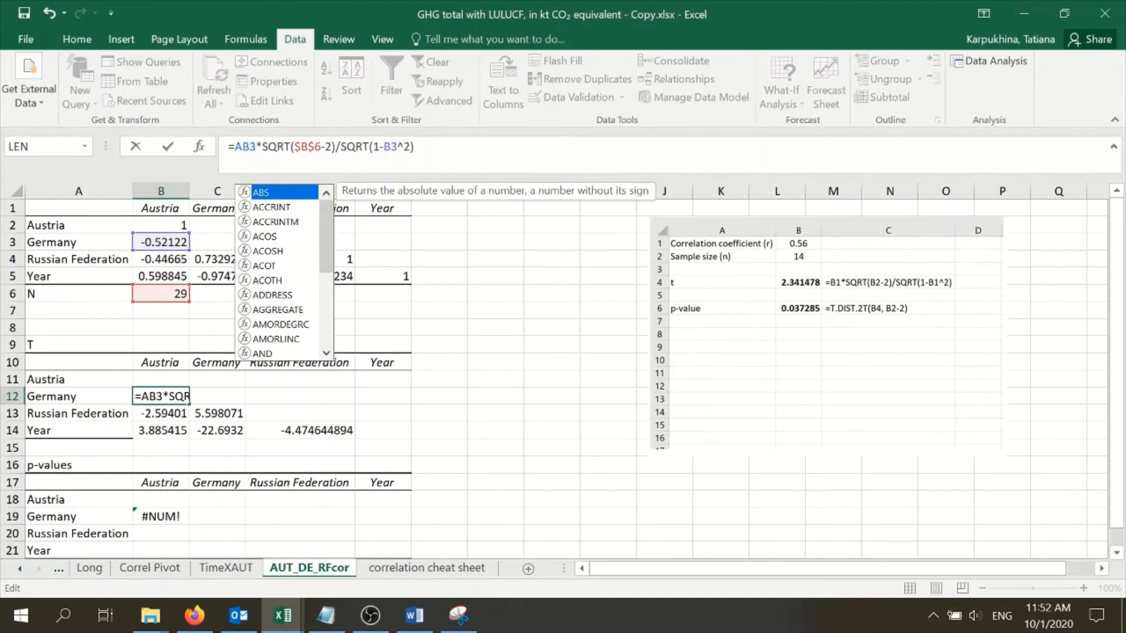
text(()
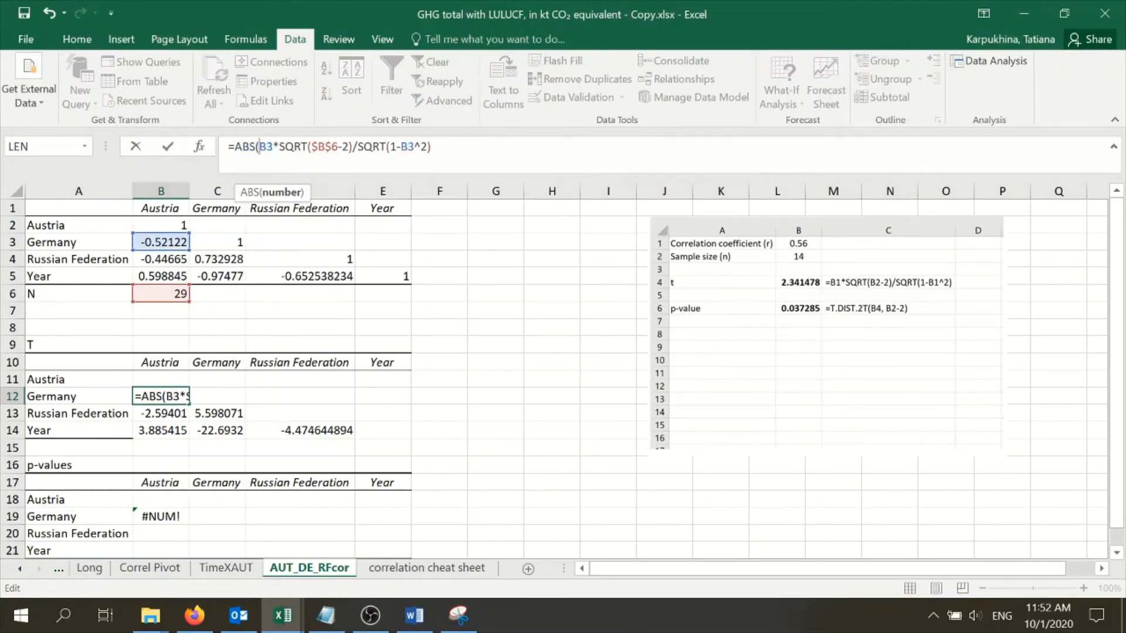
click(432, 147)
text())
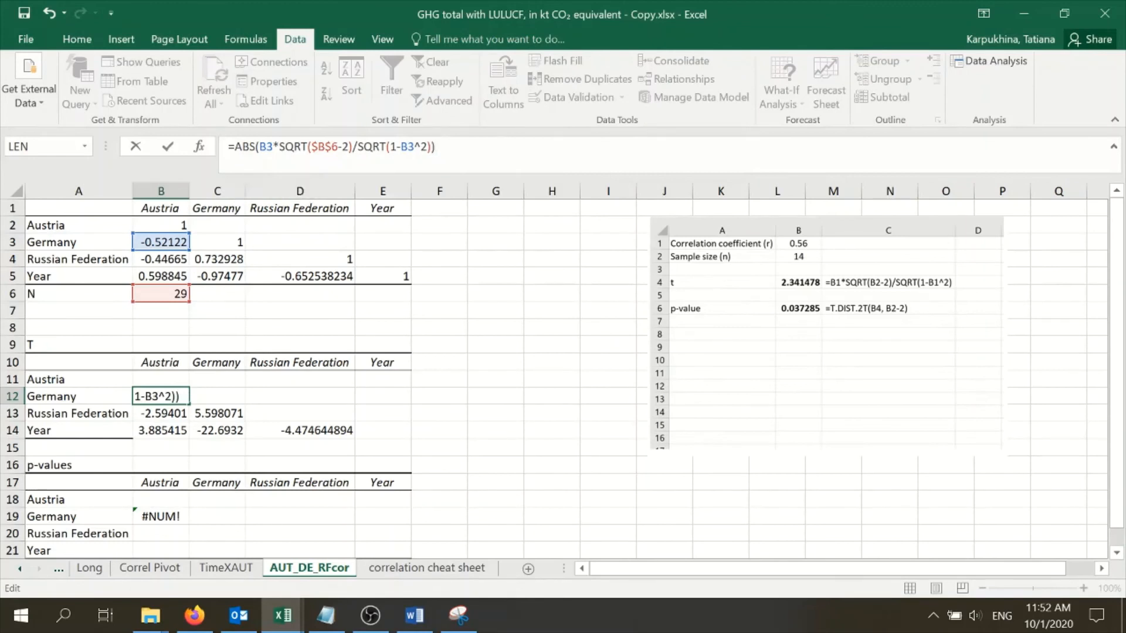
key(Return)
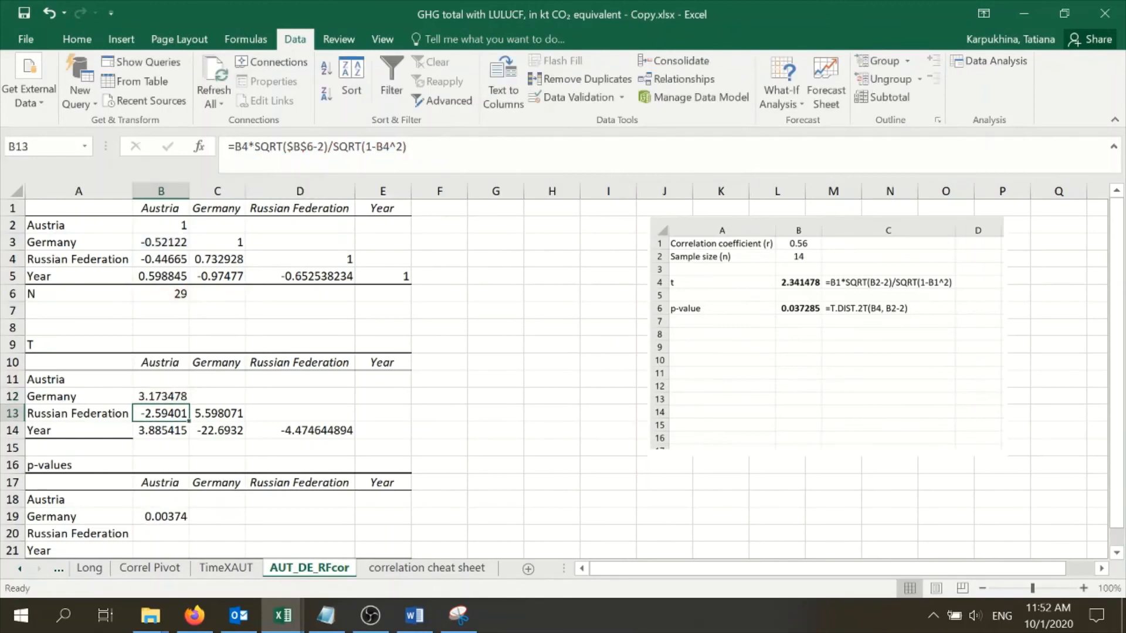
Fill the ABS formula from B12 down to B14, and from B14 across to D14
click(157, 394)
drag(188, 402, 187, 432)
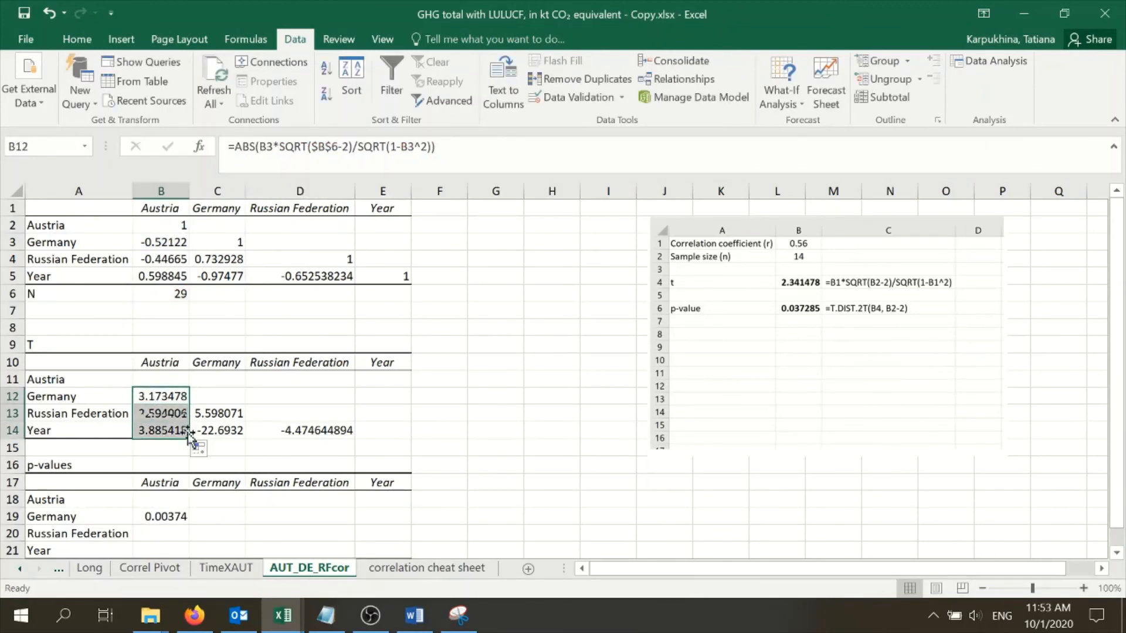
click(218, 418)
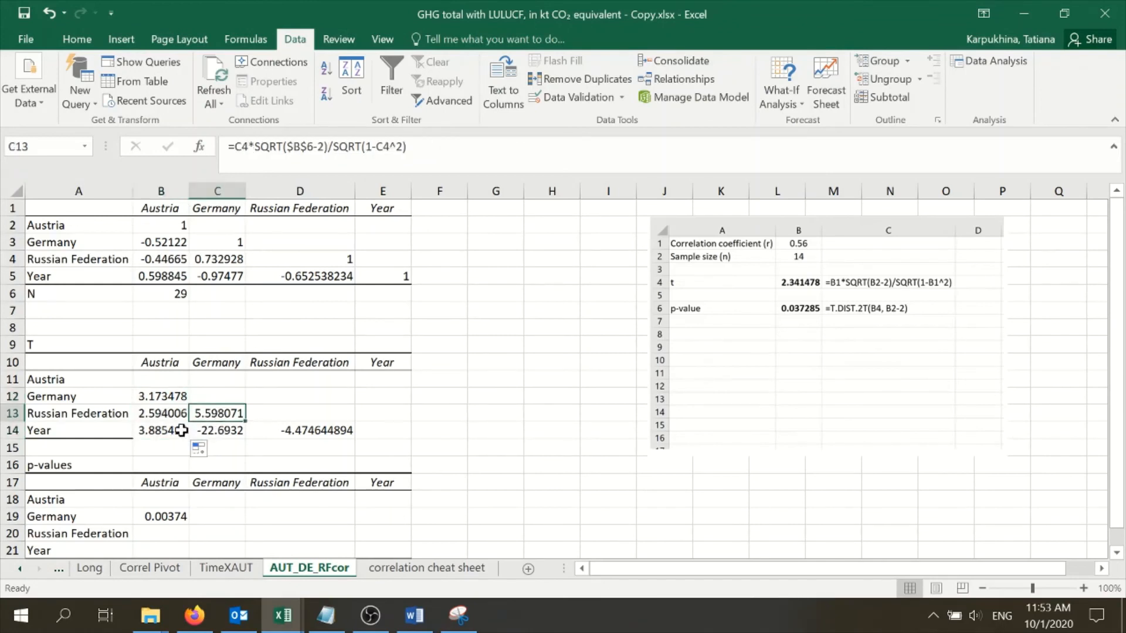
click(179, 431)
drag(197, 439, 370, 440)
click(300, 463)
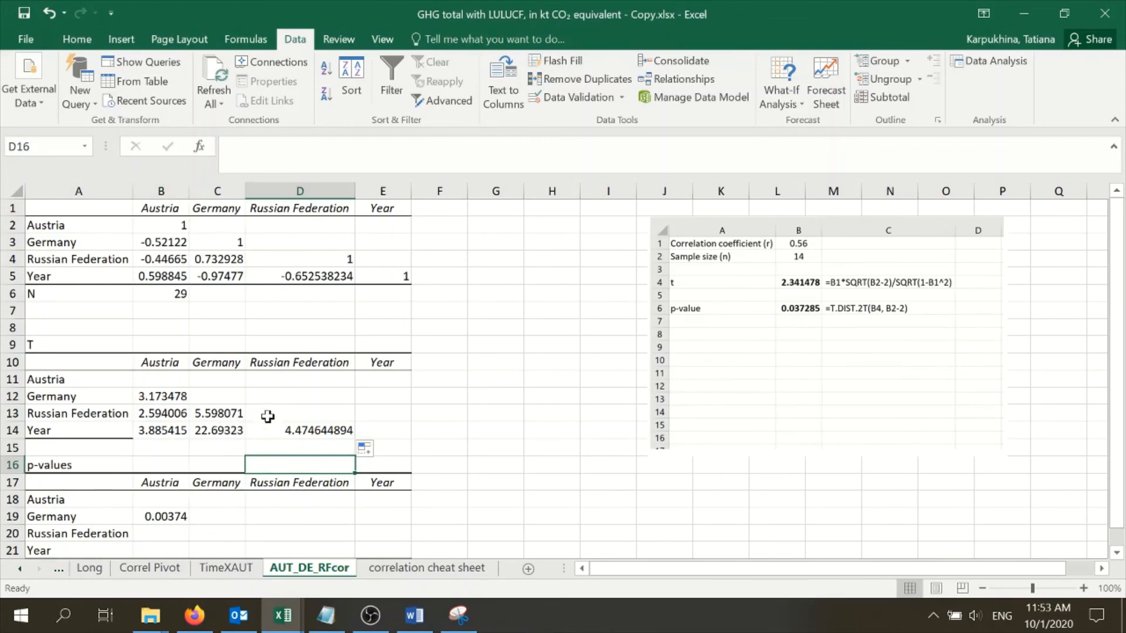
Fill the T.DIST.2T formula from B19 across the p-values table B19:E21
scroll(269, 410, down, 1)
click(183, 465)
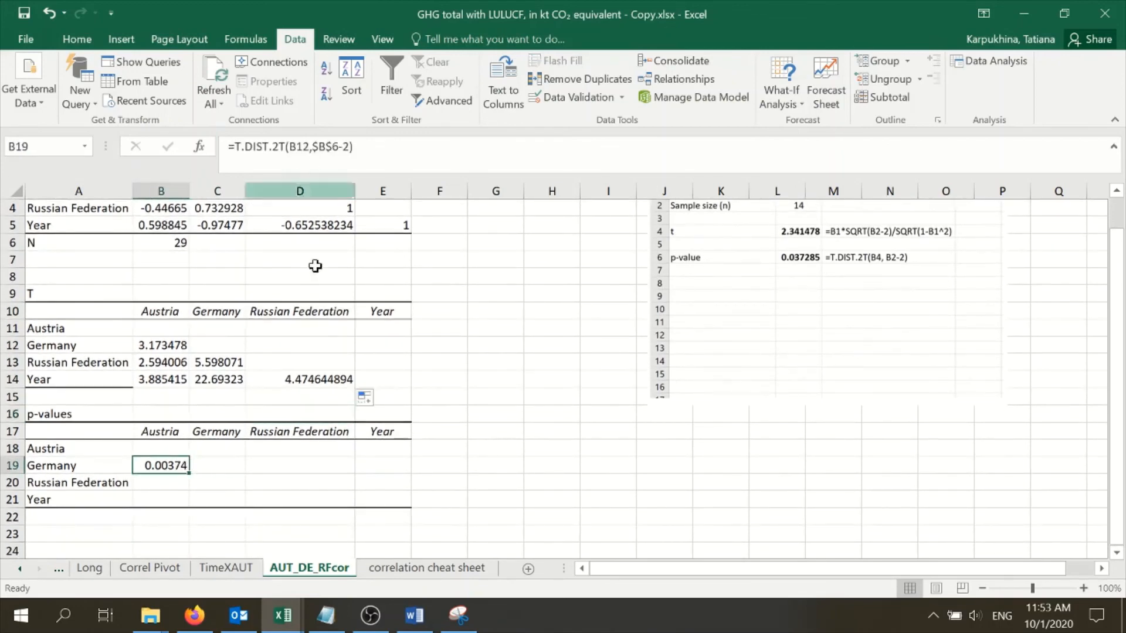
drag(188, 474, 411, 532)
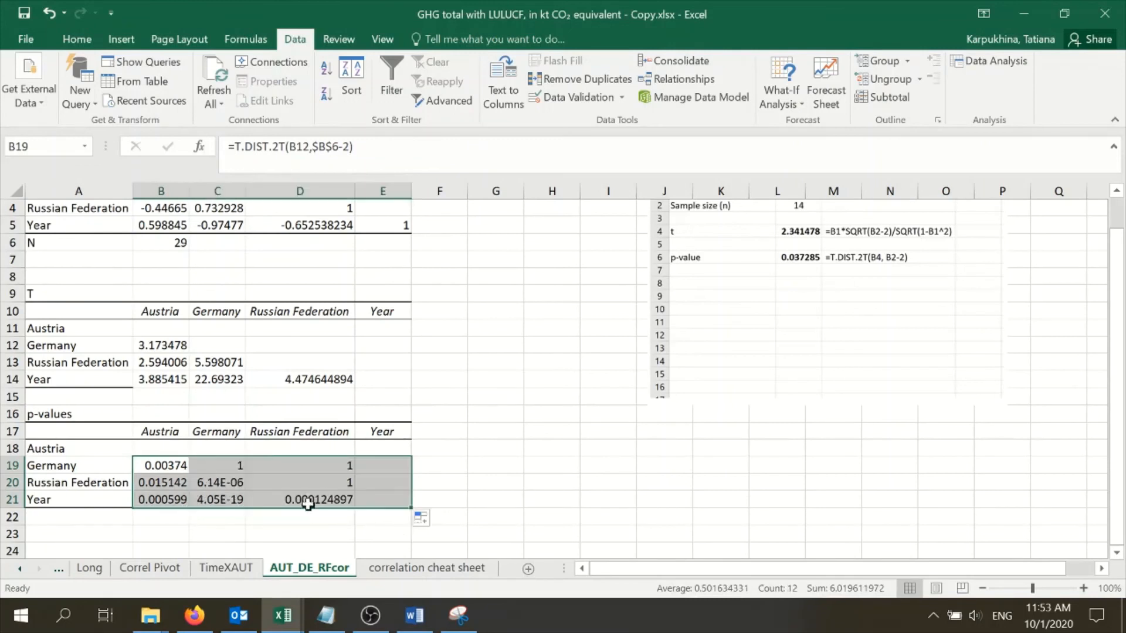
Clear the surplus p-values on and above the diagonal in C19:E19, D20:E20 and E21
click(240, 463)
key(Delete)
click(314, 466)
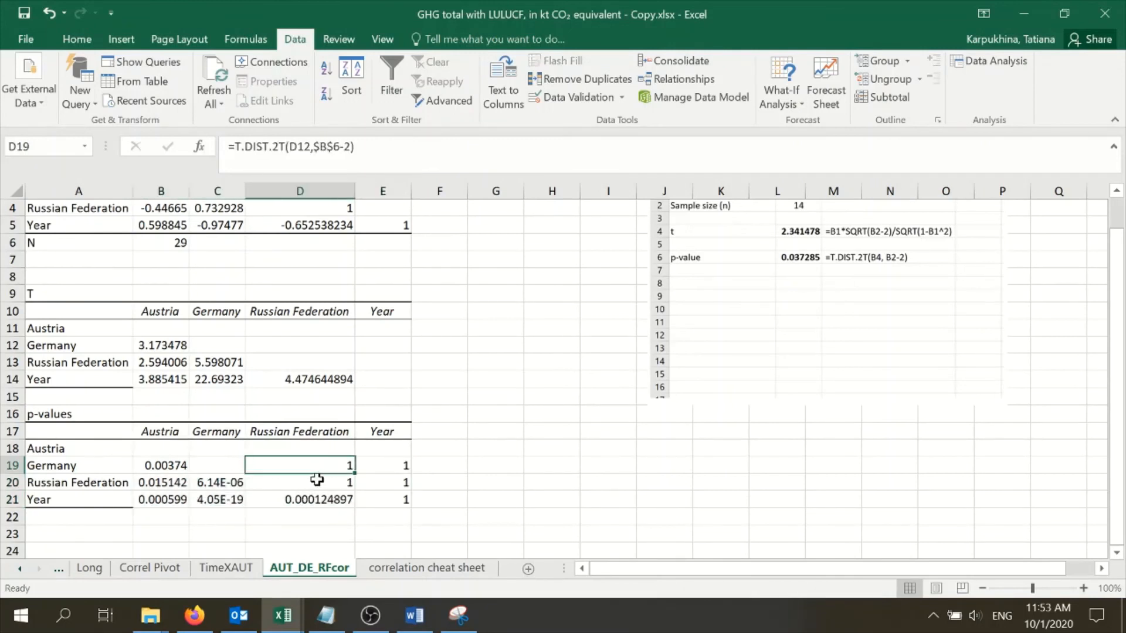
key(Delete)
click(319, 479)
key(Delete)
click(395, 471)
key(Delete)
click(397, 486)
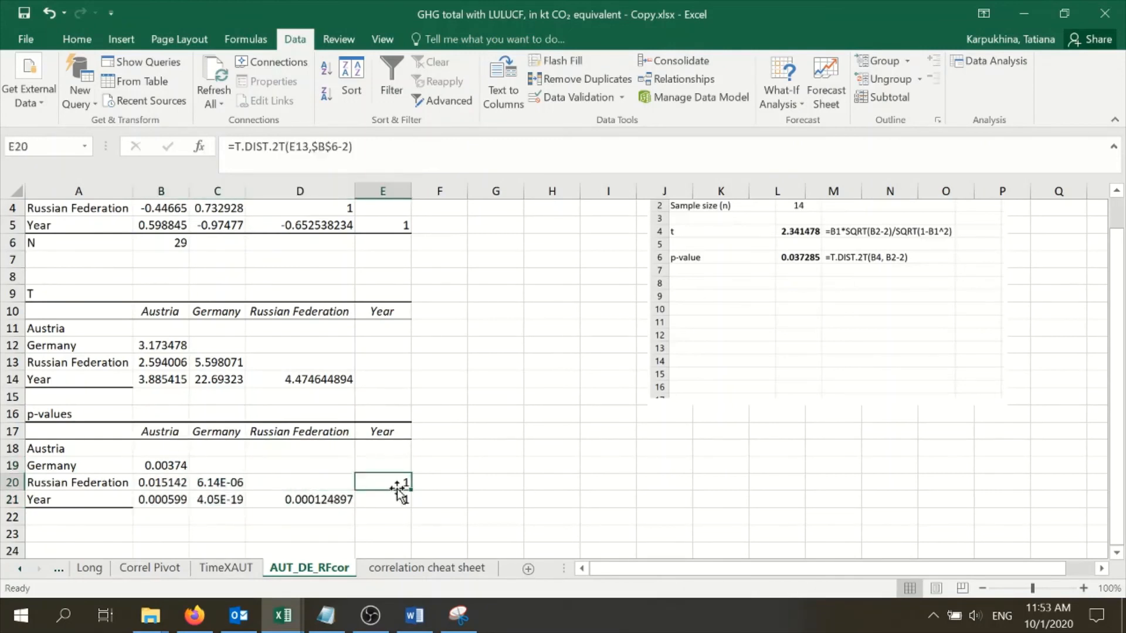
key(Delete)
click(397, 501)
key(Delete)
click(469, 479)
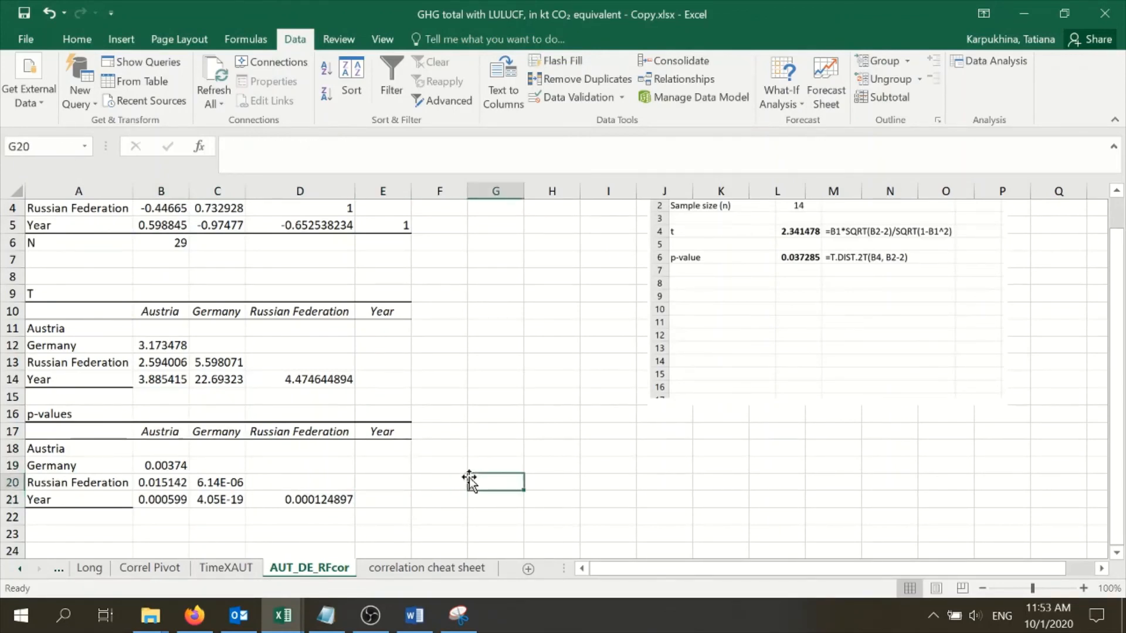
Format the p-values in B19:D21 as Number with 3 decimal places
scroll(460, 448, up, 1)
scroll(440, 410, down, 1)
click(224, 485)
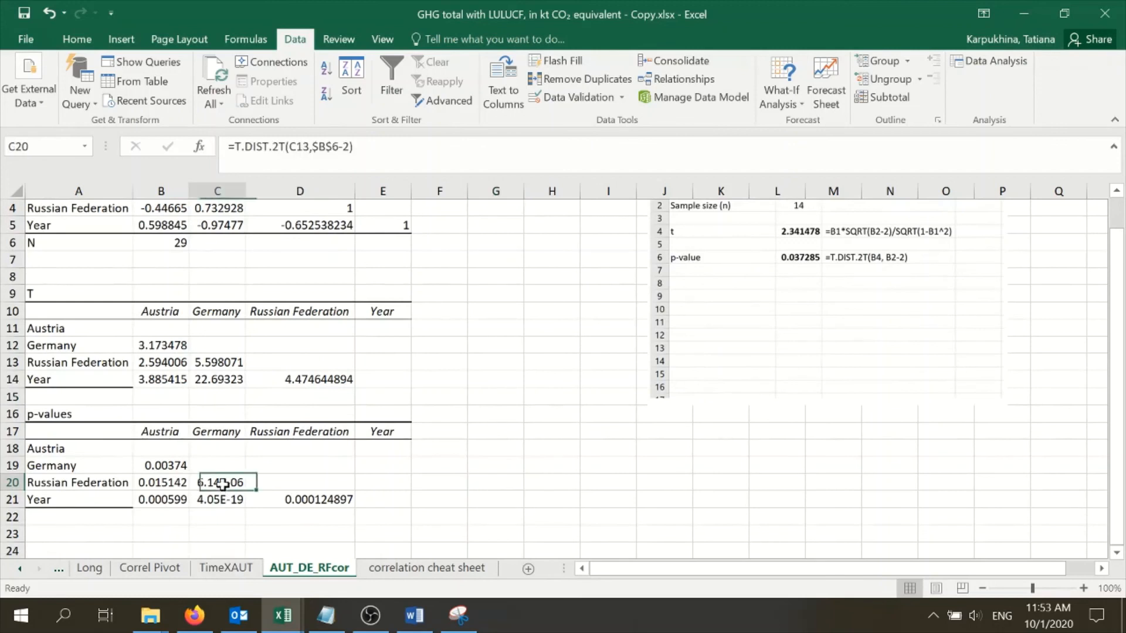
drag(166, 464, 283, 497)
right_click(244, 481)
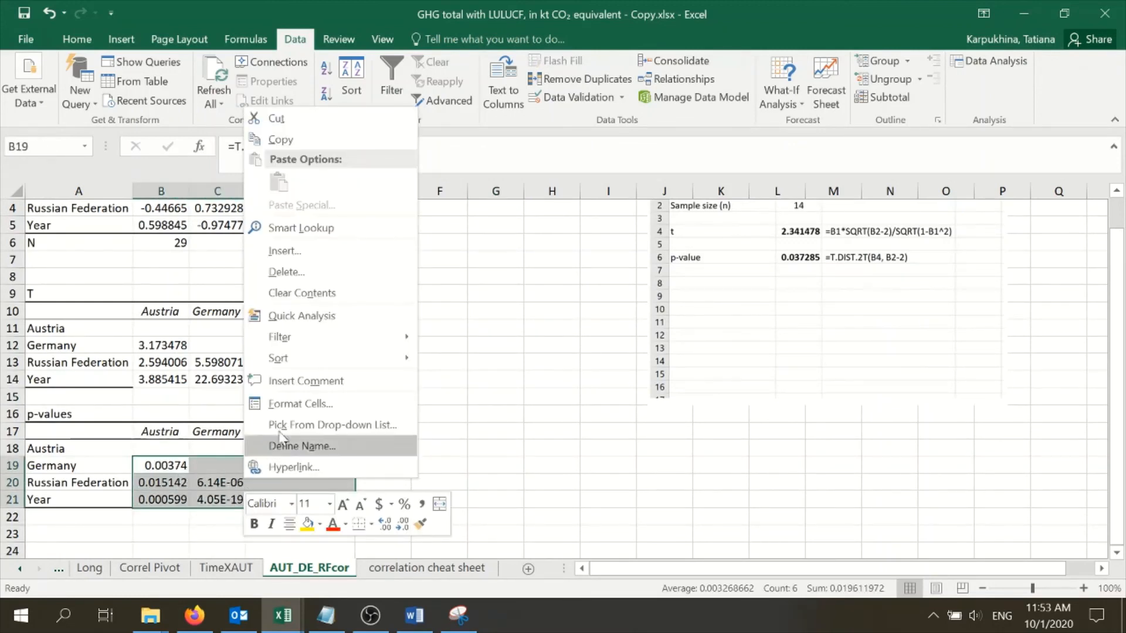
click(309, 404)
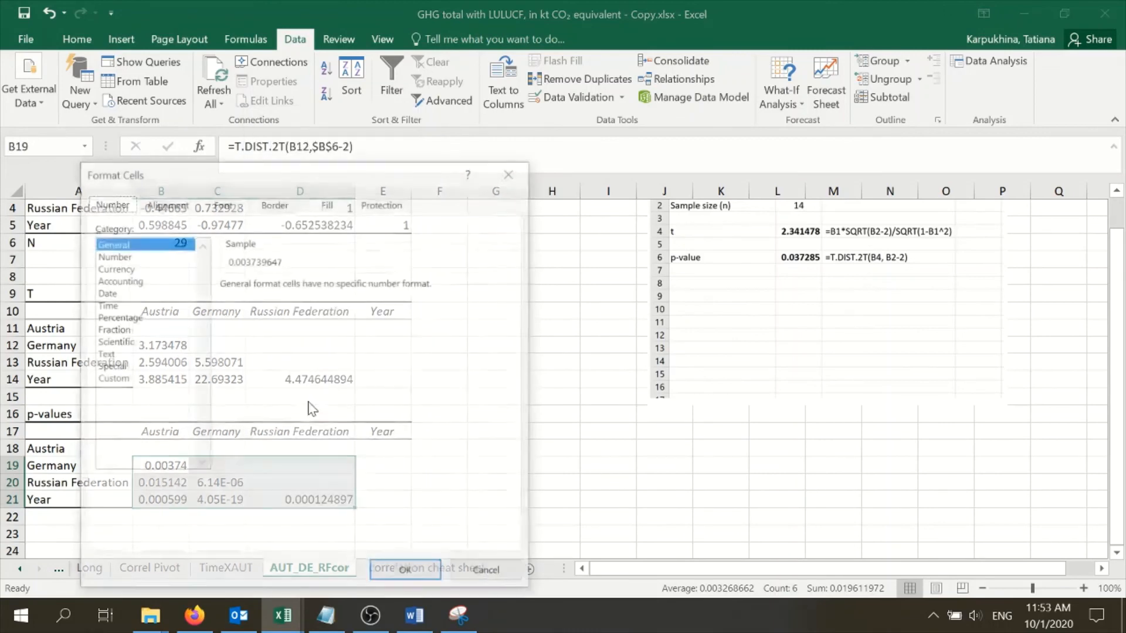
click(127, 256)
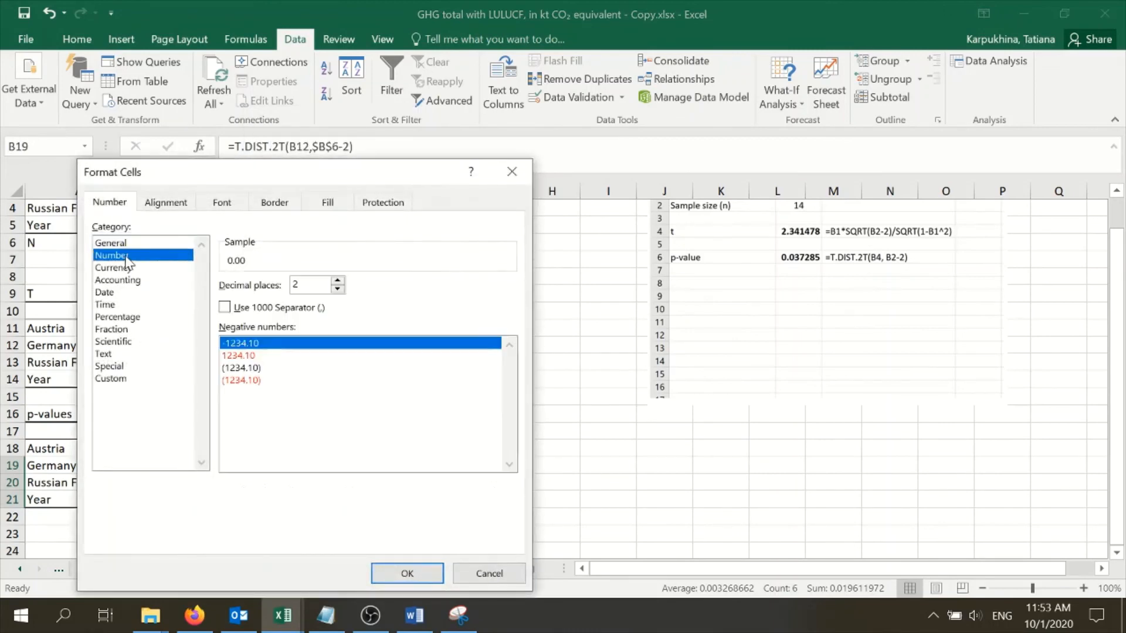
click(337, 282)
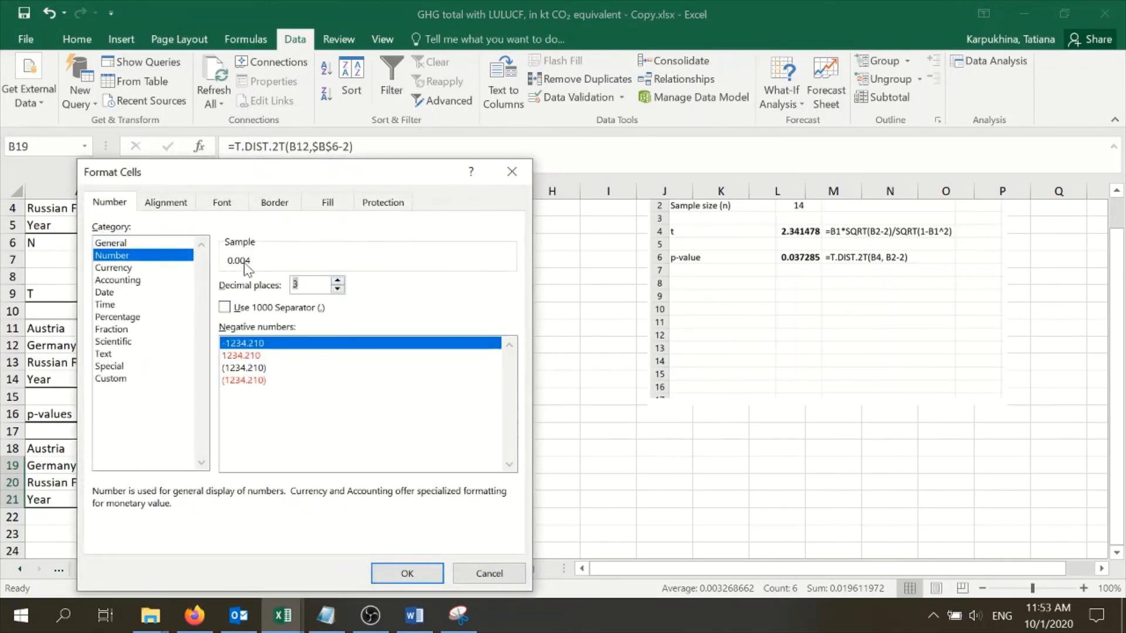
click(387, 574)
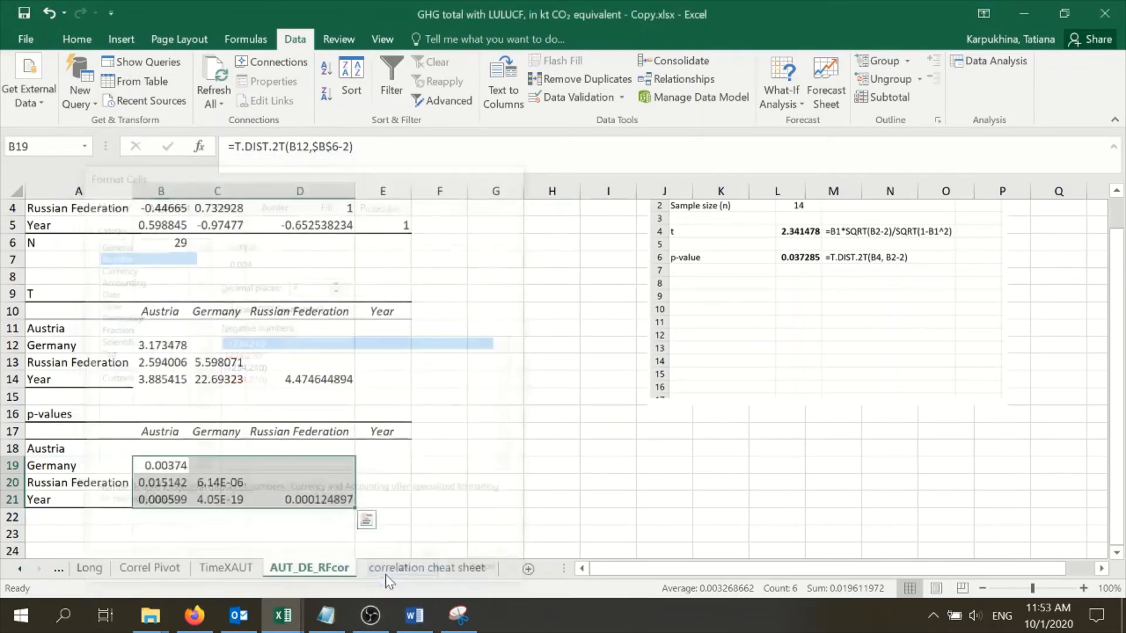
click(409, 475)
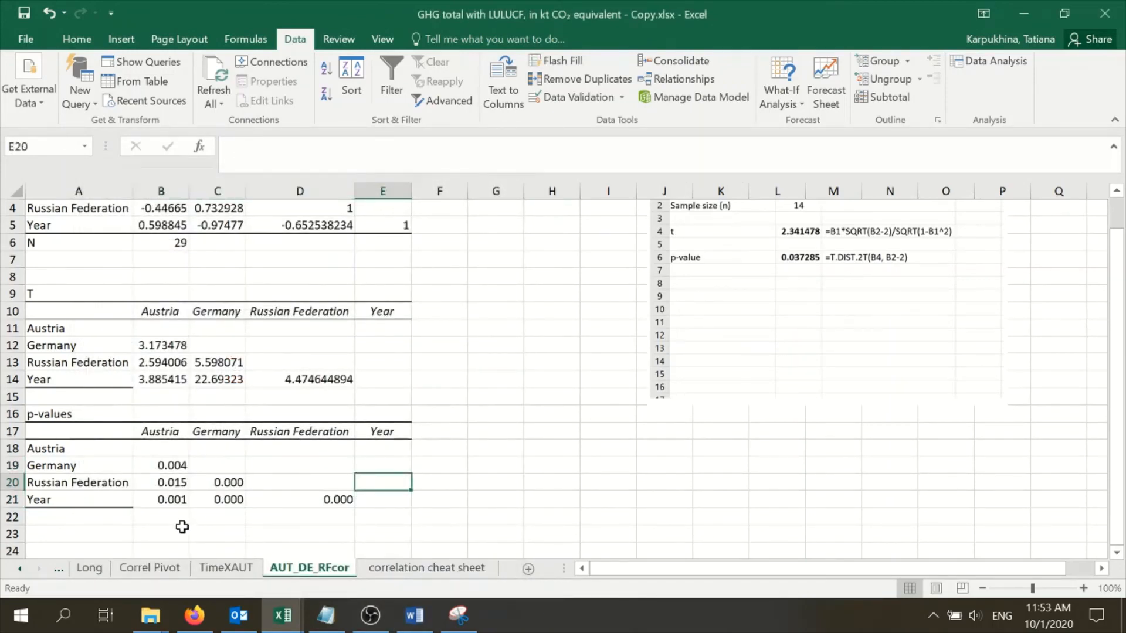
click(226, 479)
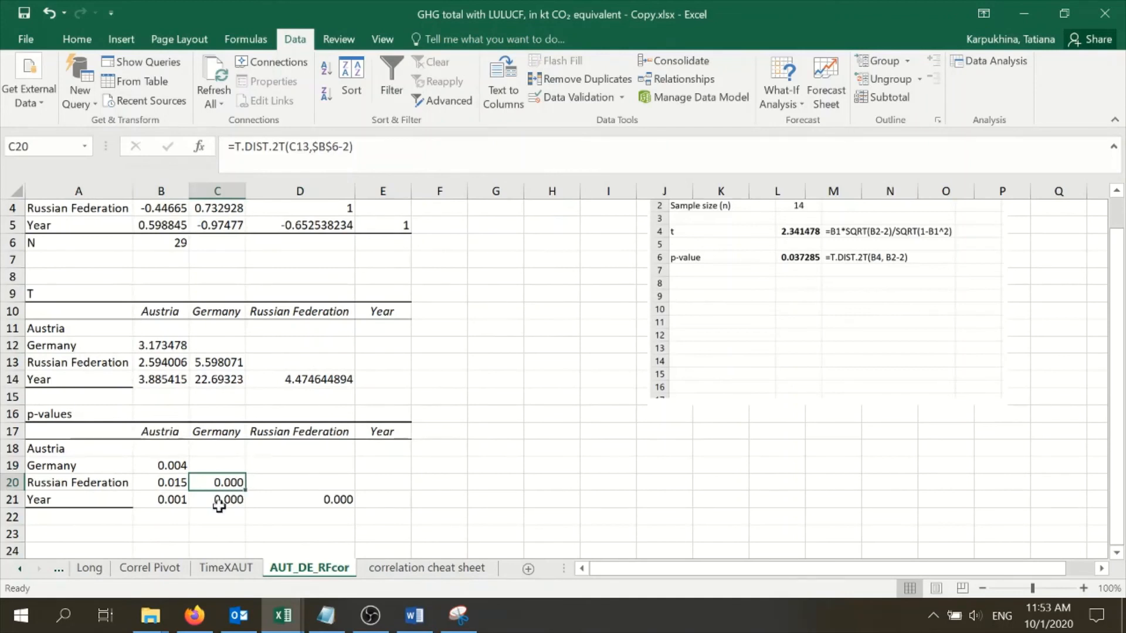
click(216, 529)
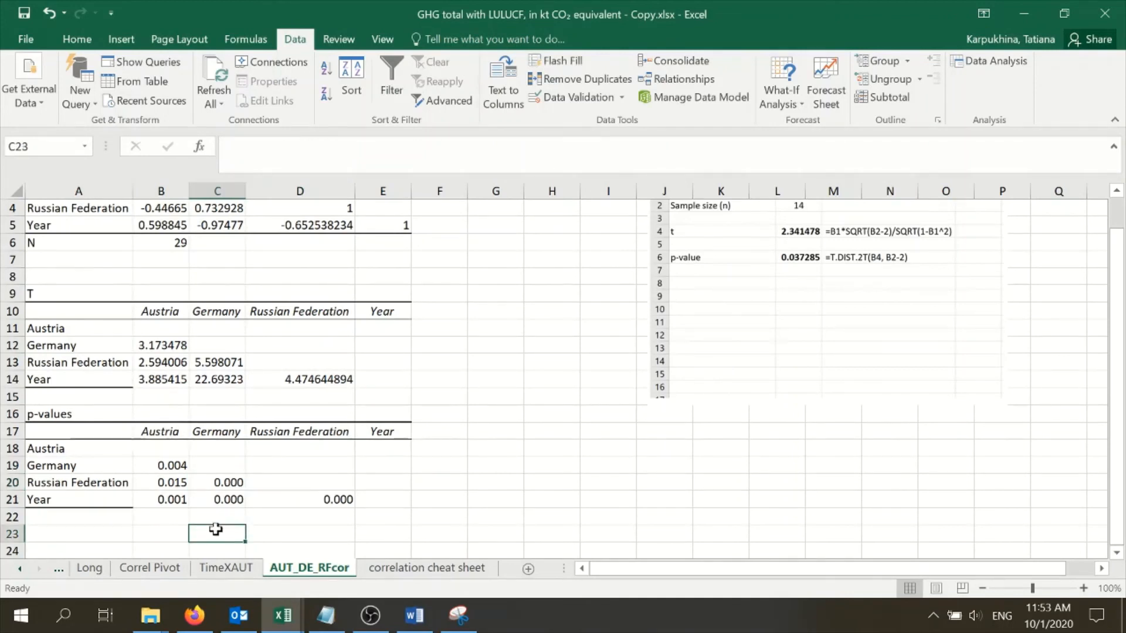
text(p</)
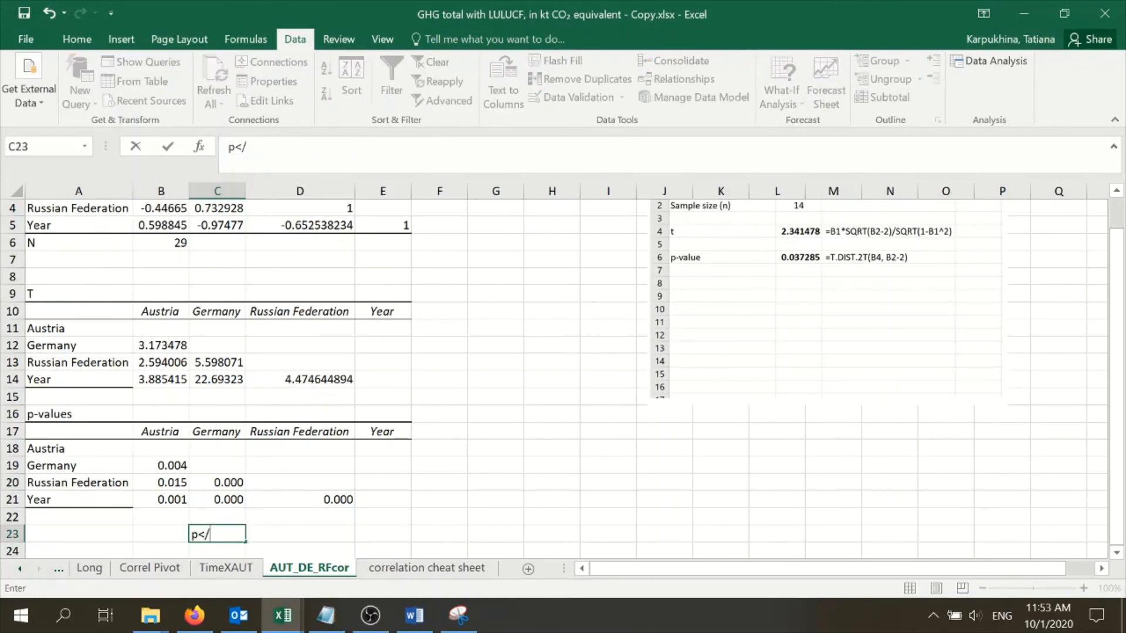
text(0)
key(BackSpace)
key(BackSpace)
text(.00)
click(284, 512)
click(230, 536)
key(Delete)
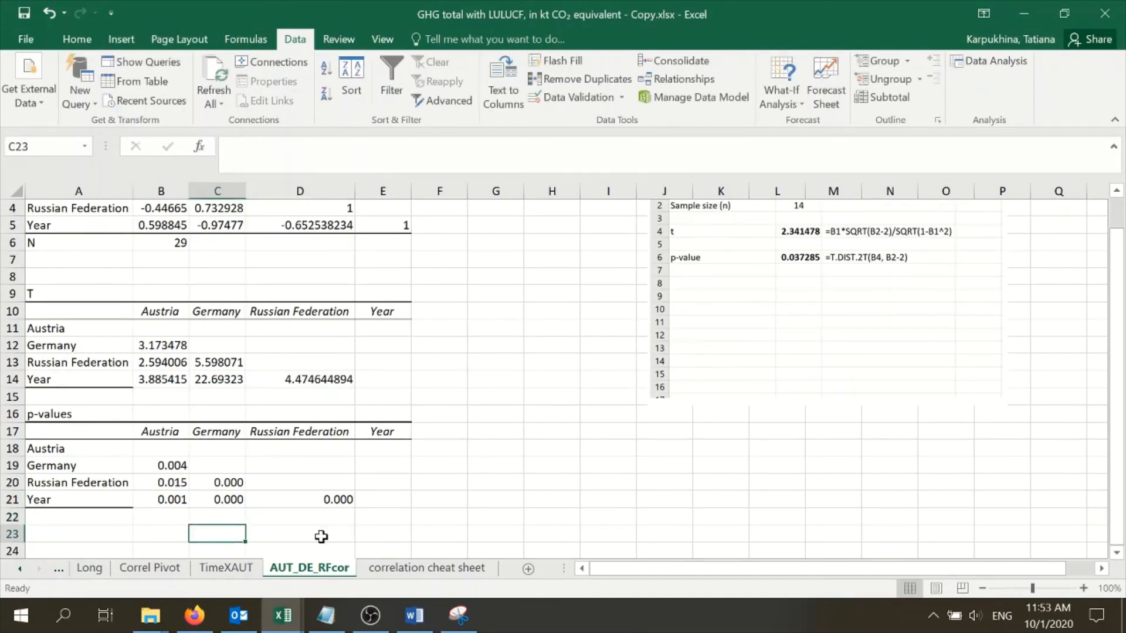
scroll(242, 428, up, 1)
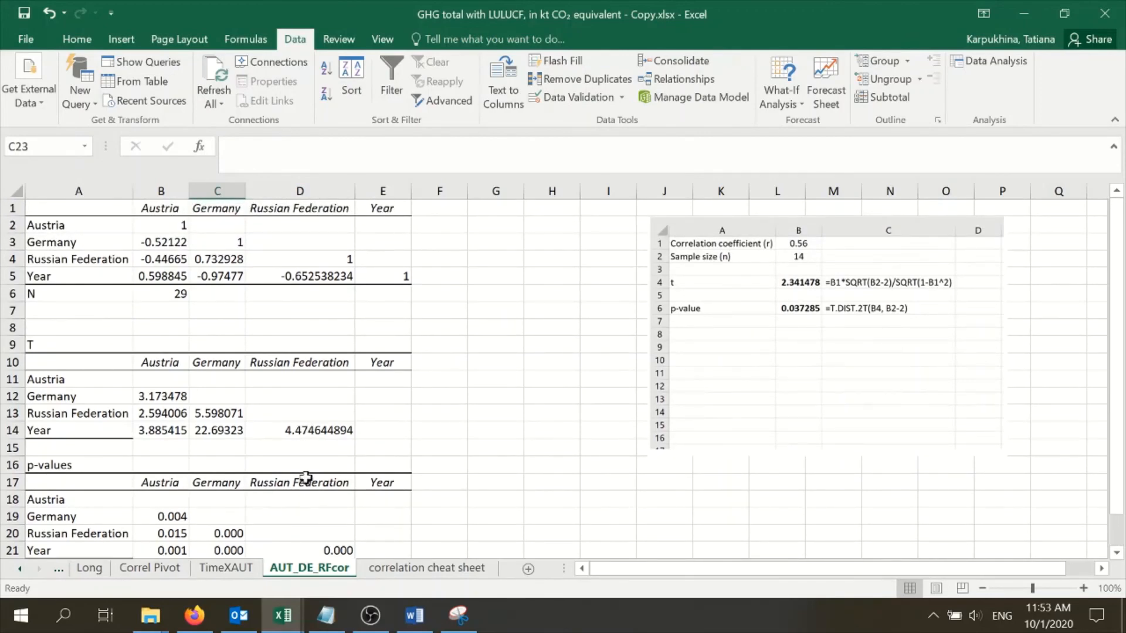
scroll(301, 472, down, 1)
scroll(343, 492, up, 1)
scroll(351, 328, down, 2)
scroll(457, 369, up, 2)
scroll(577, 375, down, 1)
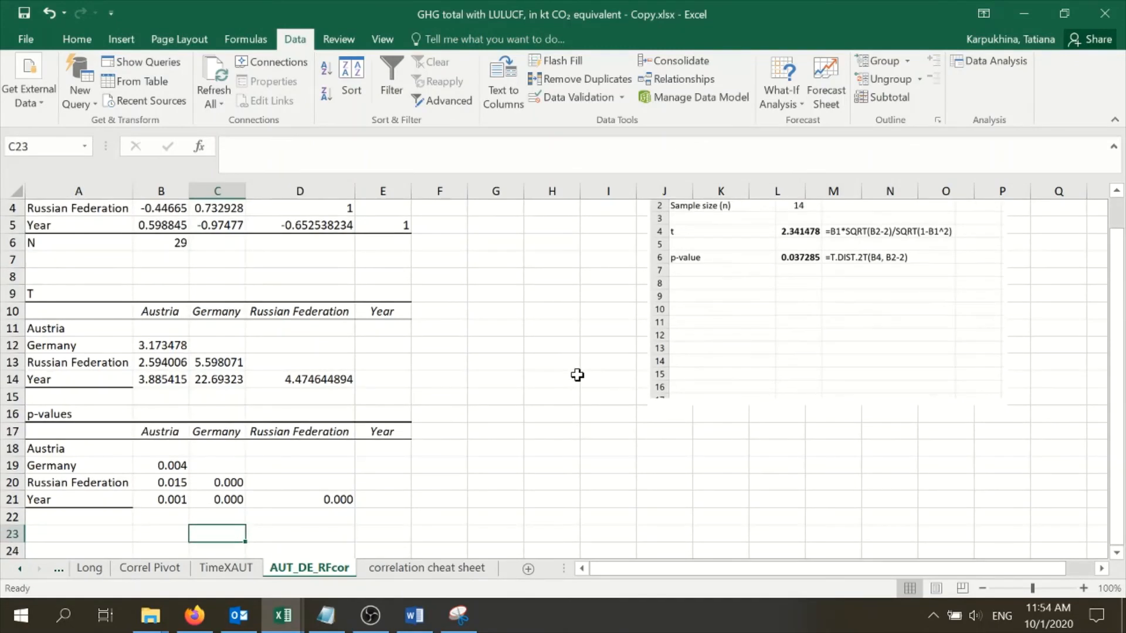